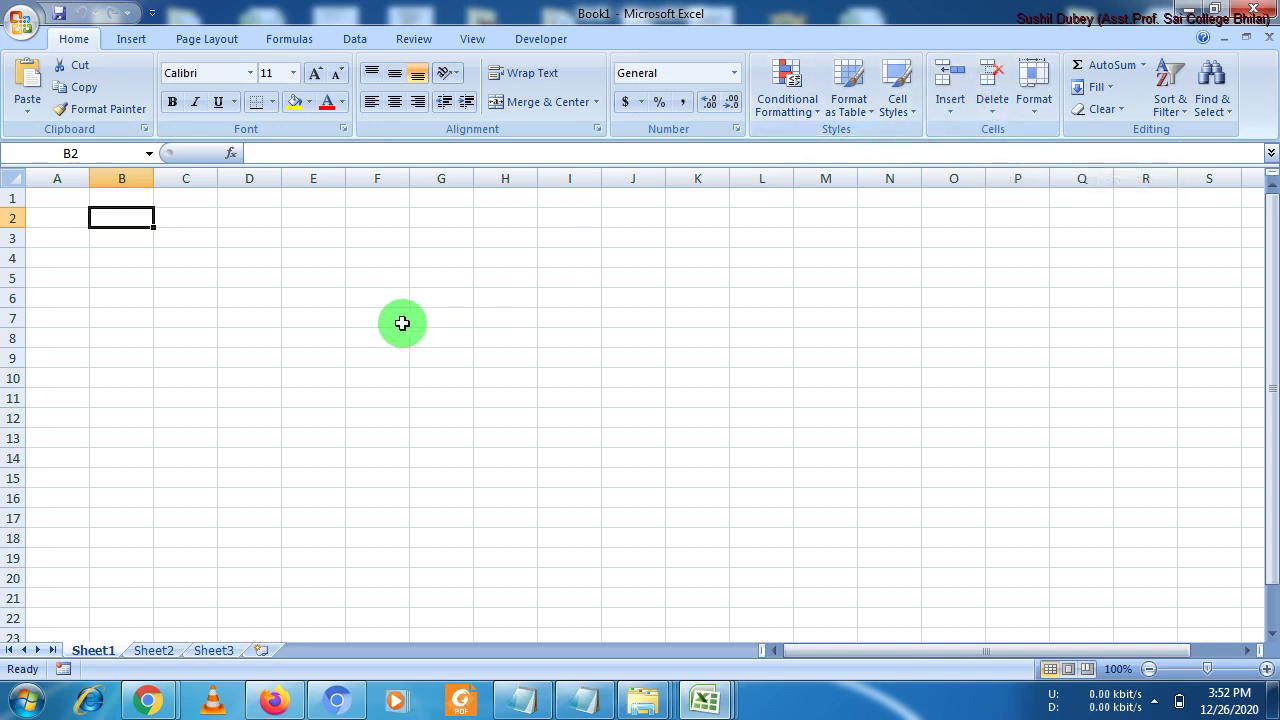
Type headers Rollno, Student Name, Class and Mobile Number in A1:D1, widening column B.
{"action": "left_click", "coordinate": [77, 217]}
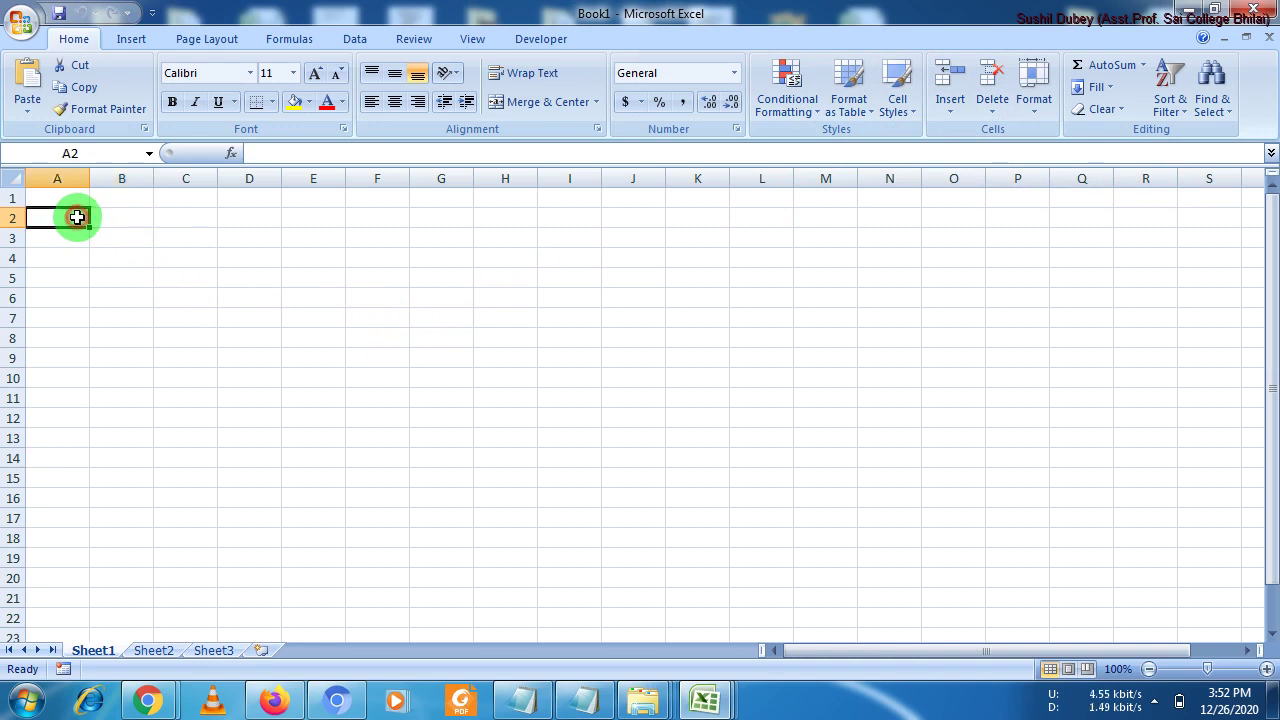
{"action": "key", "text": "Up"}
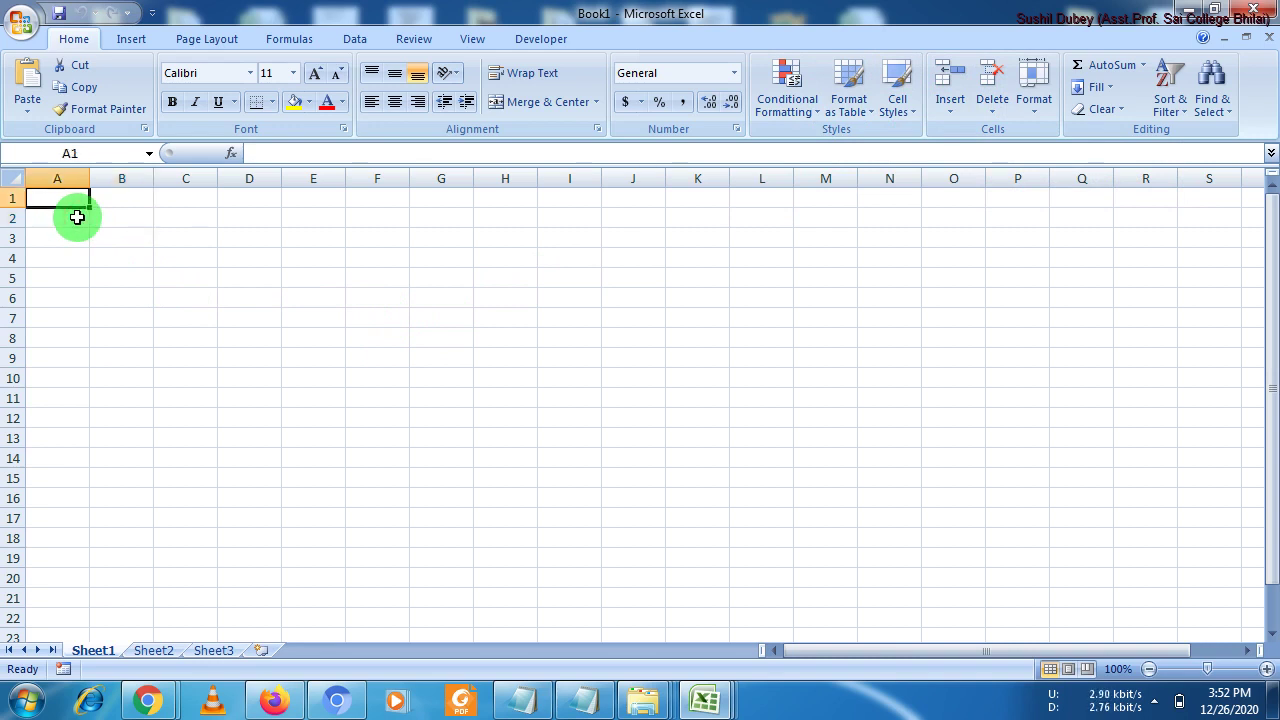
{"action": "type", "text": "Rollno"}
{"action": "key", "text": "Tab"}
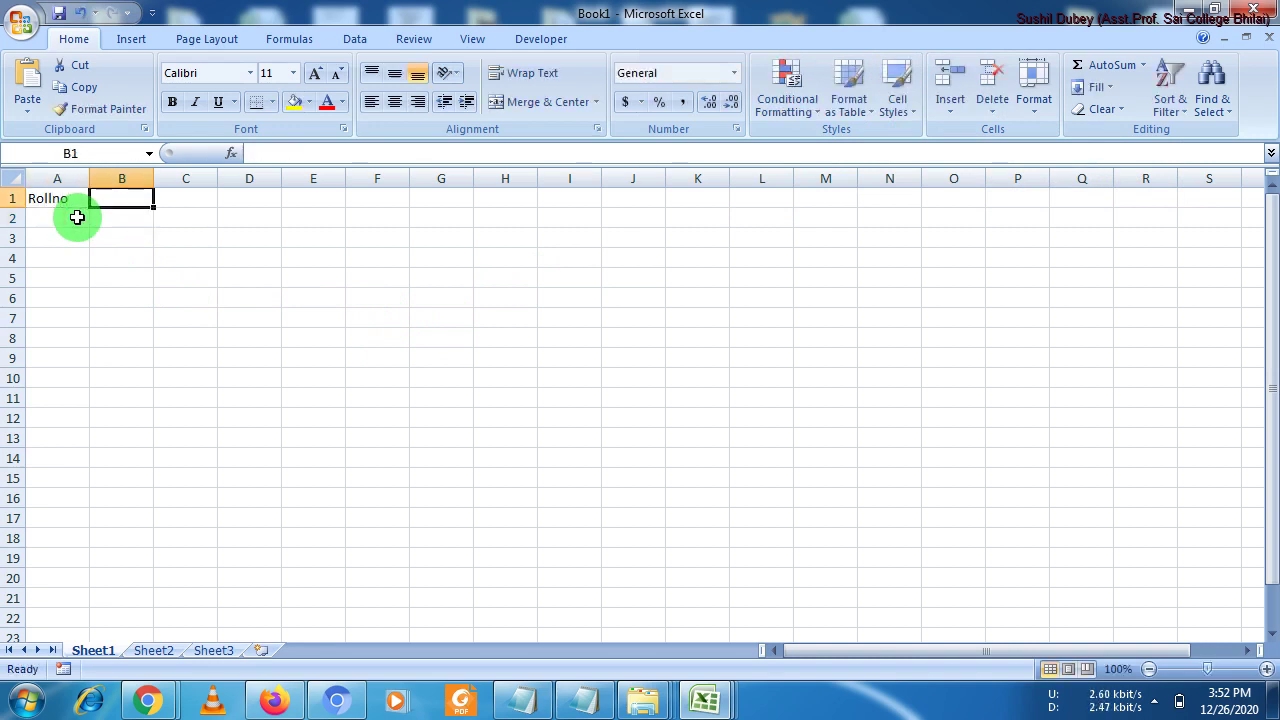
{"action": "type", "text": "Student Na"}
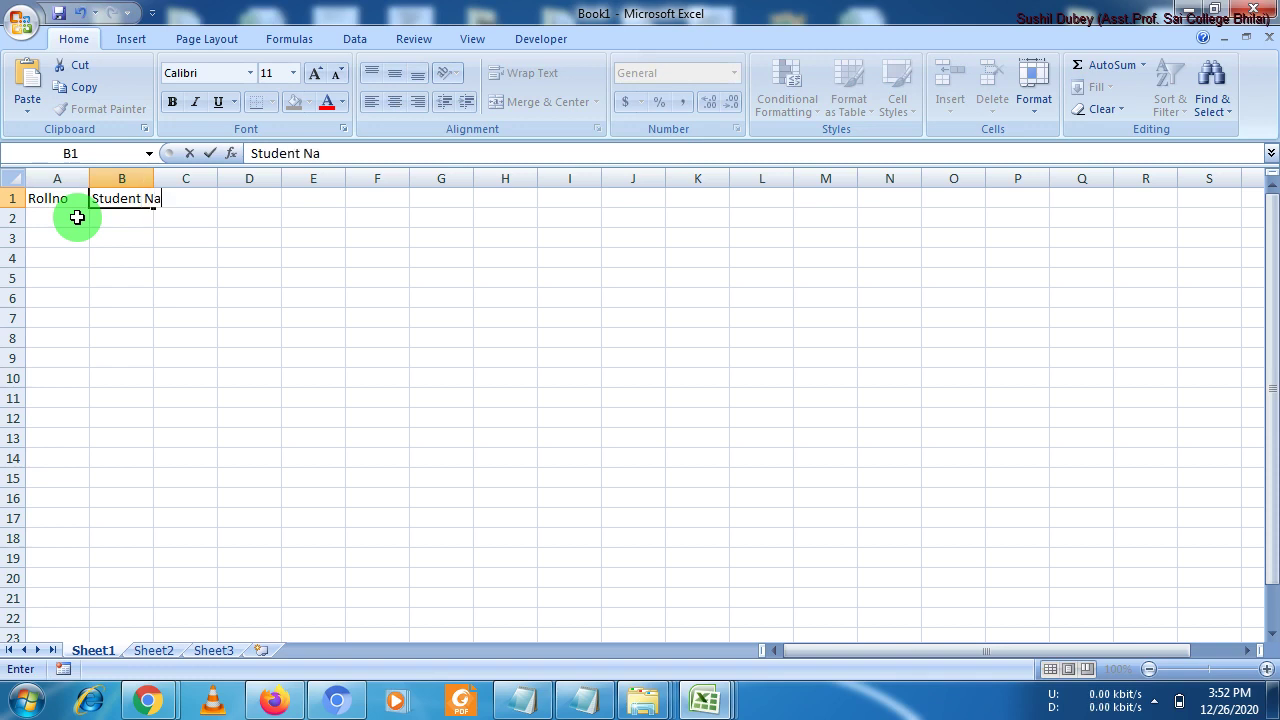
{"action": "type", "text": "me"}
{"action": "key", "text": "Tab"}
{"action": "type", "text": "Cl"}
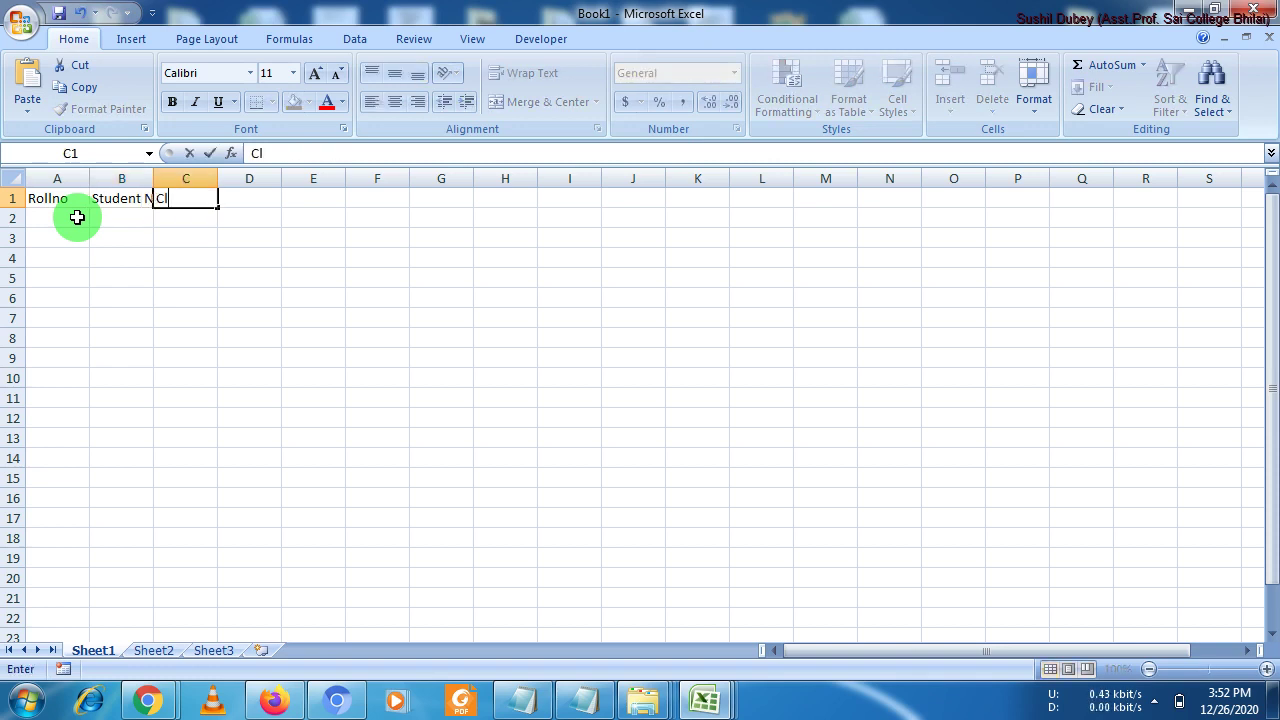
{"action": "type", "text": "ass"}
{"action": "key", "text": "Tab"}
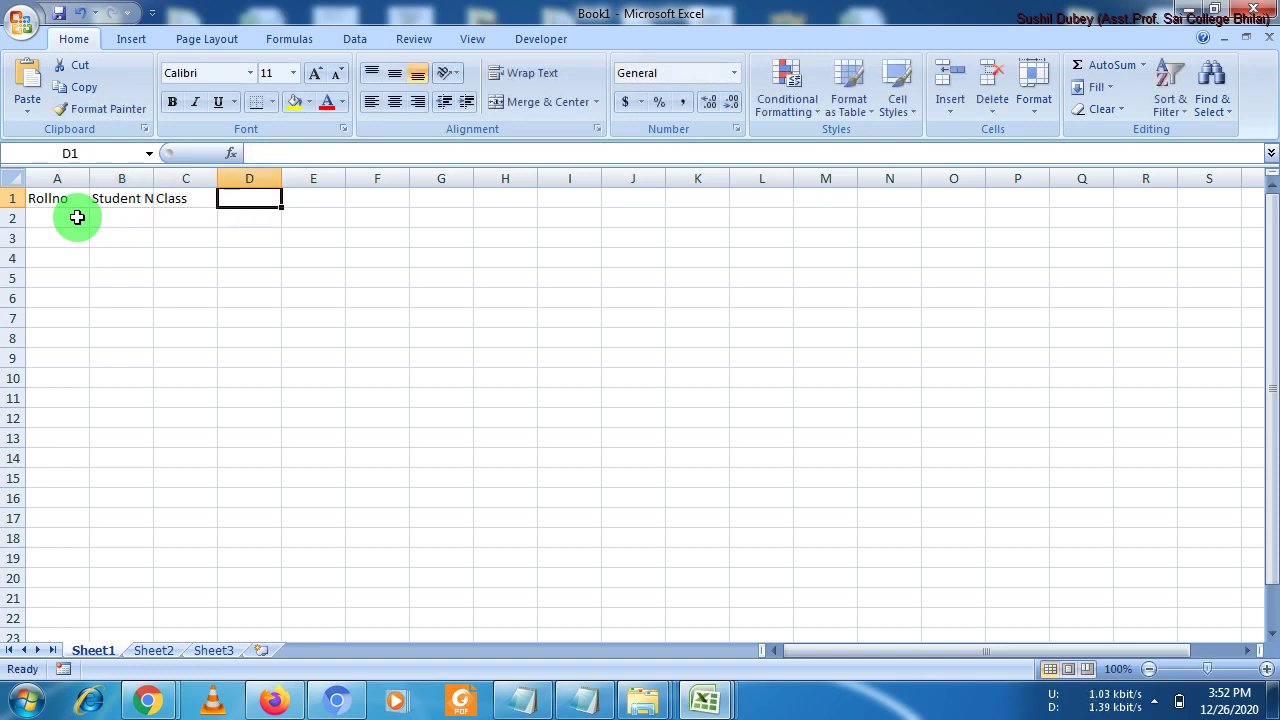
{"action": "left_click_drag", "start_coordinate": [154, 178], "coordinate": [201, 184]}
{"action": "type", "text": "Mob"}
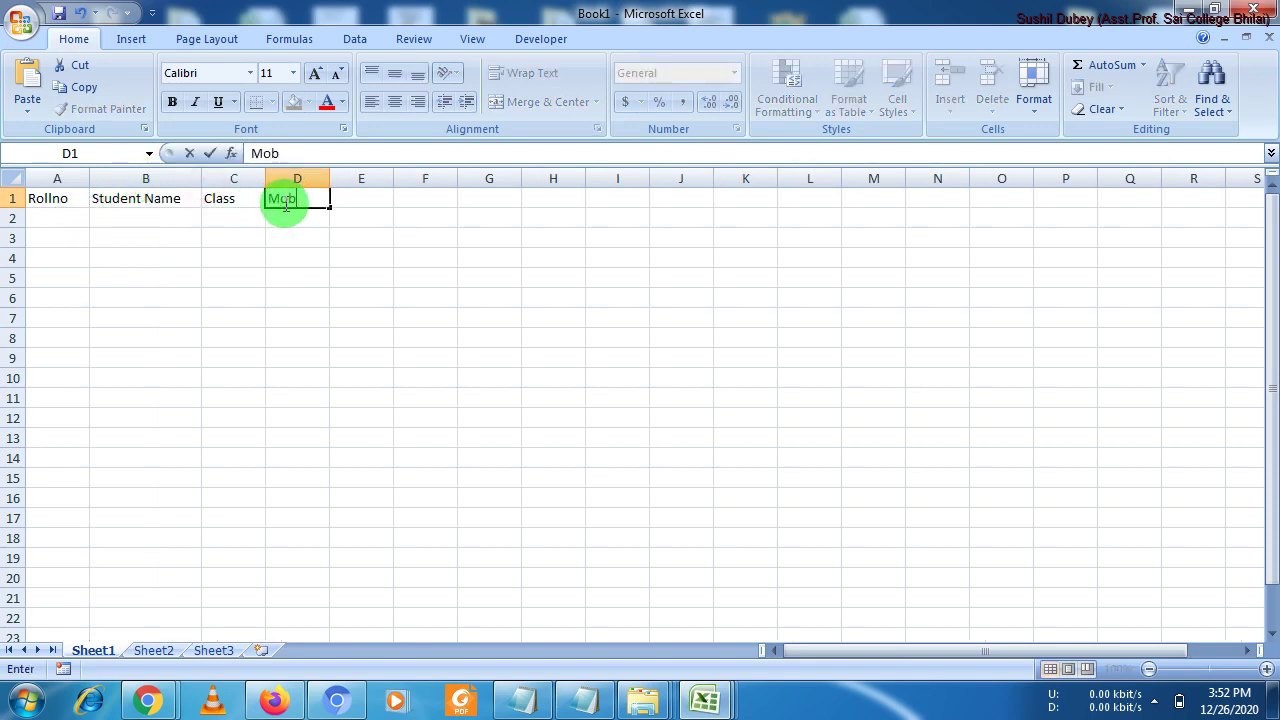
{"action": "type", "text": "ile"}
{"action": "type", "text": " Nu"}
{"action": "type", "text": "mber"}
{"action": "key", "text": "Return"}
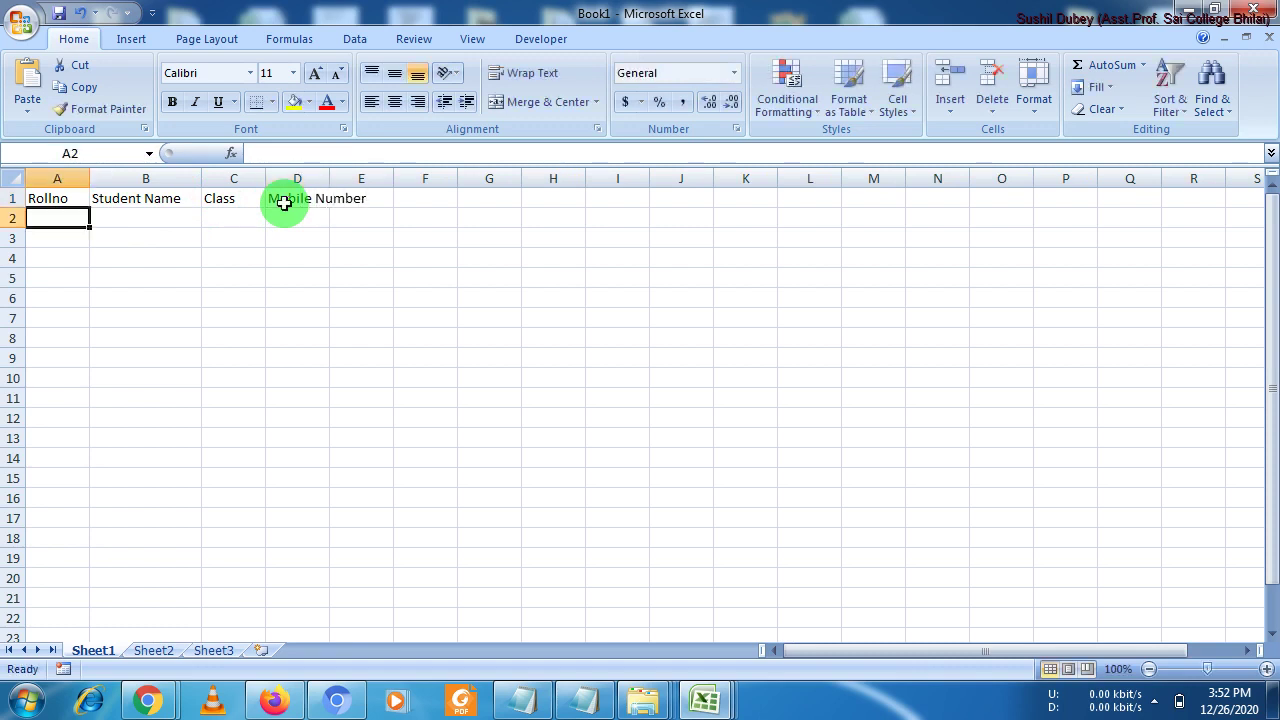
Enter roll numbers 101, 102 and 103 in A2:A4 and fill the series down.
{"action": "type", "text": "101"}
{"action": "key", "text": "Return"}
{"action": "type", "text": "102"}
{"action": "key", "text": "Return"}
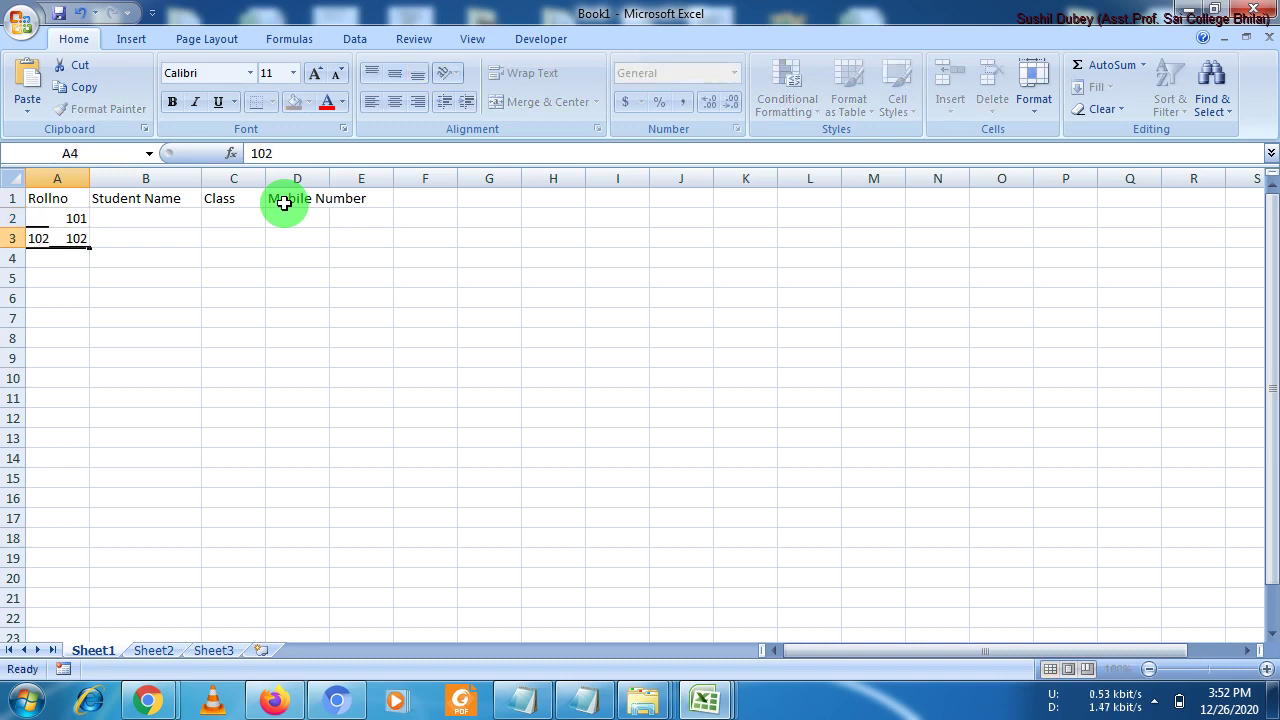
{"action": "type", "text": "103"}
{"action": "key", "text": "Return"}
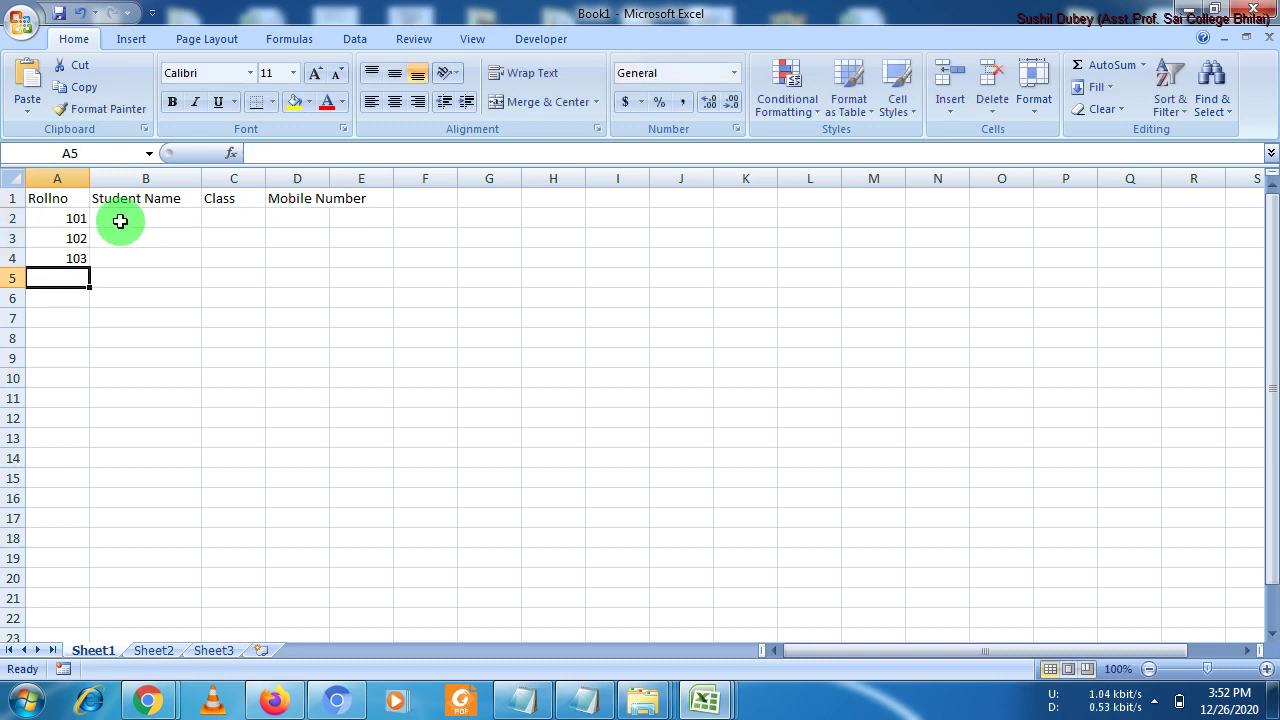
{"action": "left_click_drag", "start_coordinate": [78, 218], "coordinate": [94, 402]}
Enter the first four student names in B2:B5, correcting a mistyped second name.
{"action": "left_click", "coordinate": [131, 223]}
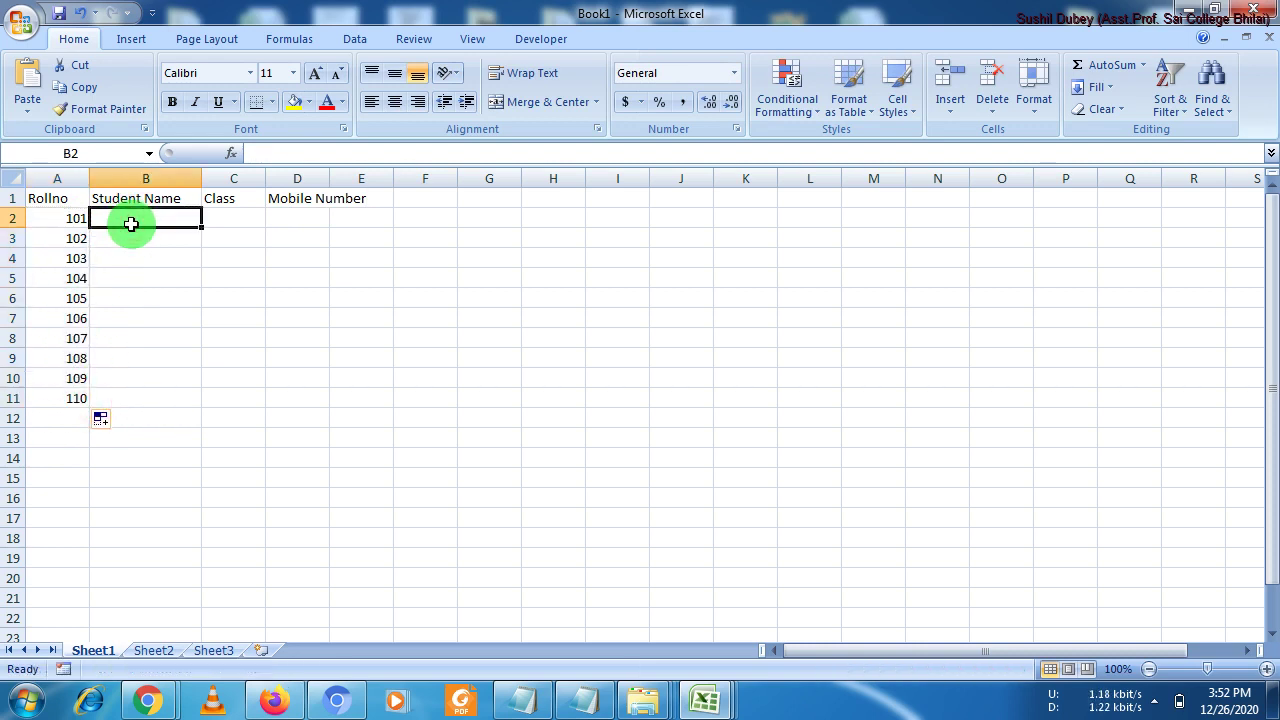
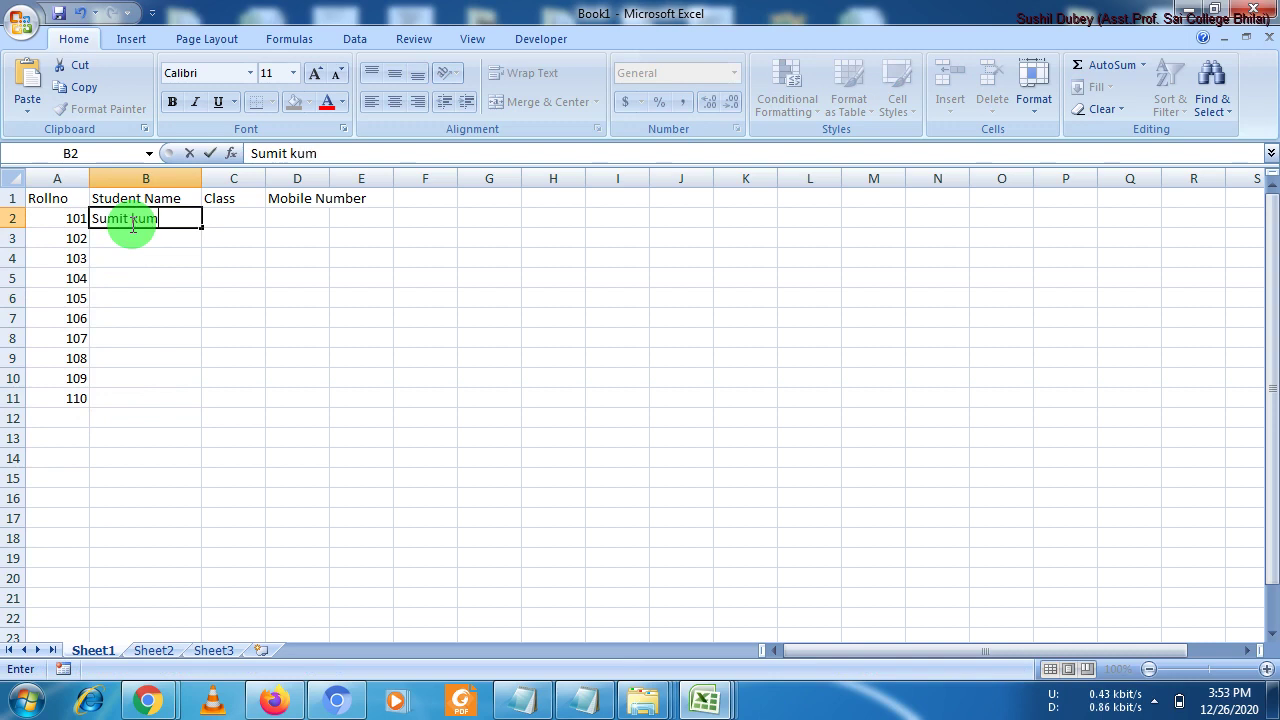
{"action": "key", "text": "Return"}
{"action": "type", "text": "mohan"}
{"action": "key", "text": "BackSpace"}
{"action": "key", "text": "BackSpace"}
{"action": "key", "text": "BackSpace"}
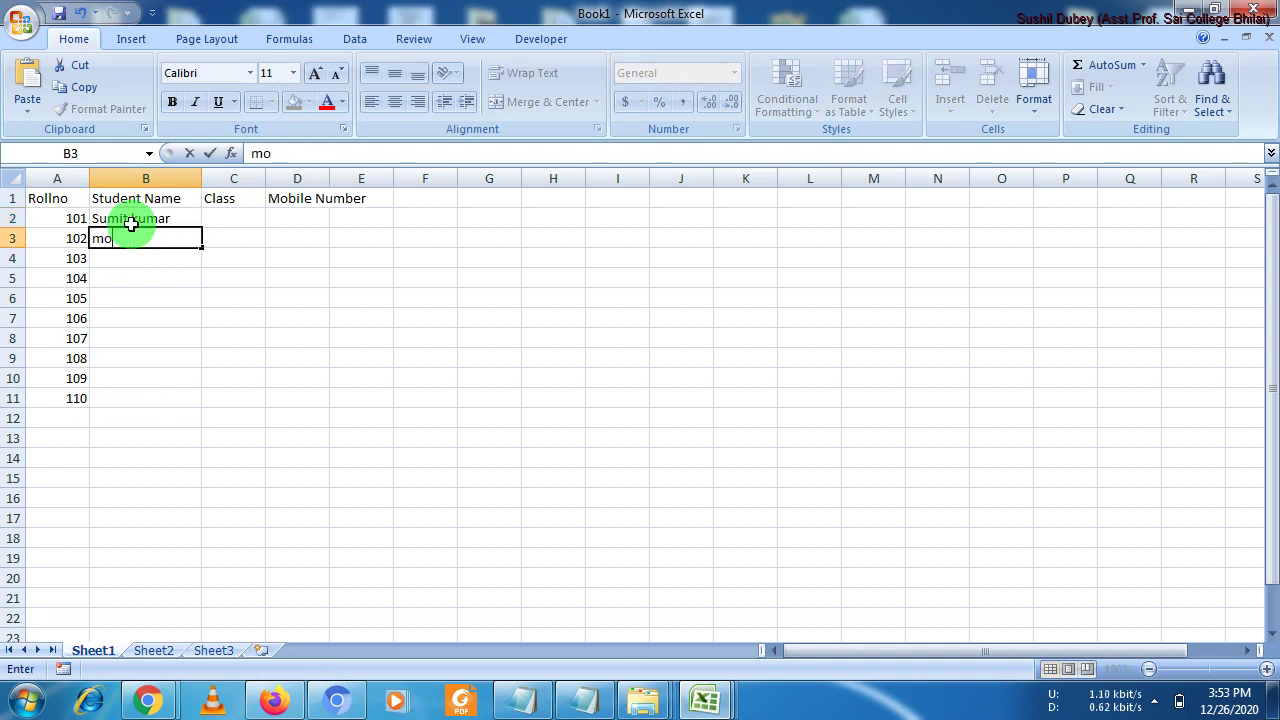
{"action": "key", "text": "BackSpace"}
{"action": "key", "text": "BackSpace"}
{"action": "key", "text": "Return"}
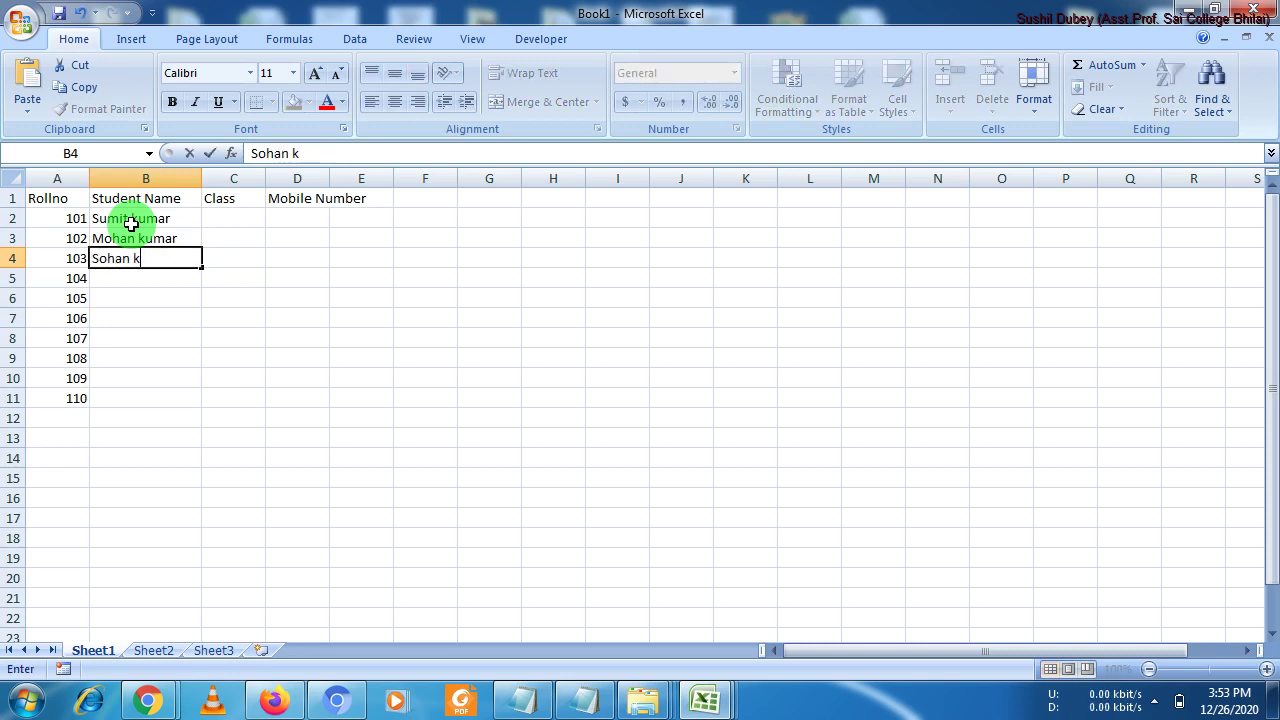
{"action": "key", "text": "Return"}
{"action": "type", "text": "Ravish"}
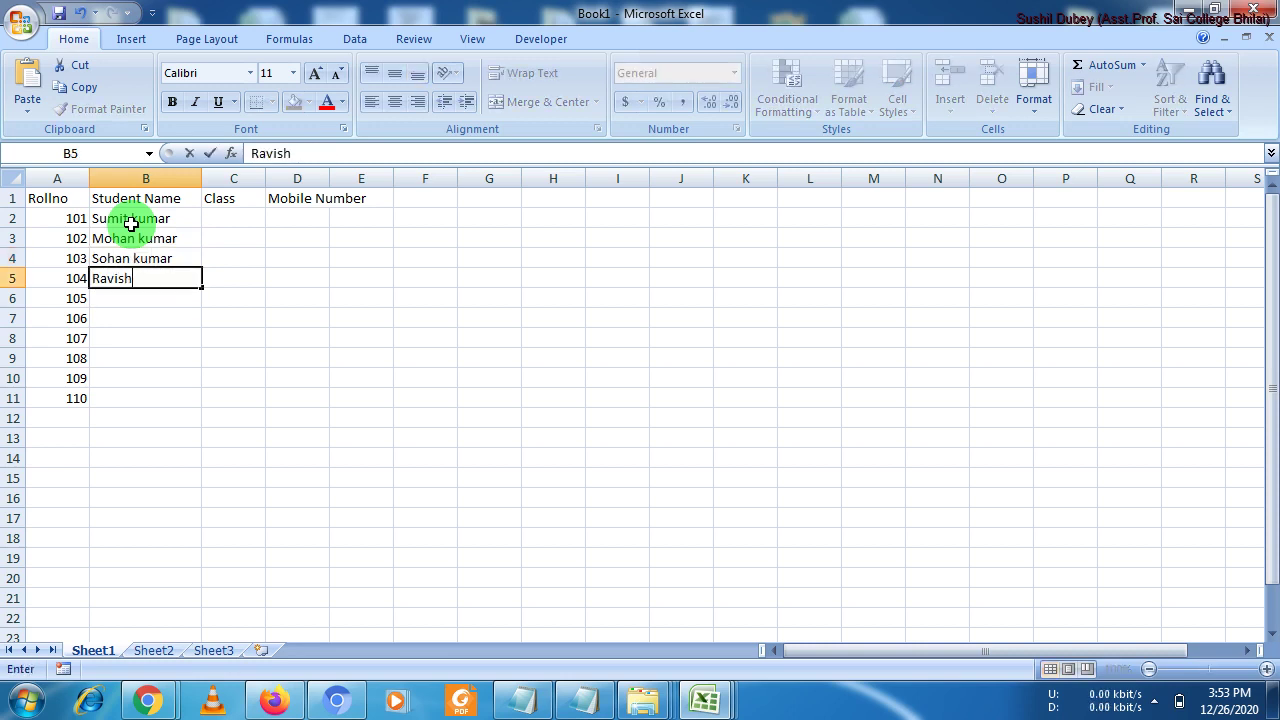
{"action": "key", "text": "Return"}
Enter the remaining six student names in B6:B11, overriding an AutoComplete suggestion.
{"action": "type", "text": "Mano"}
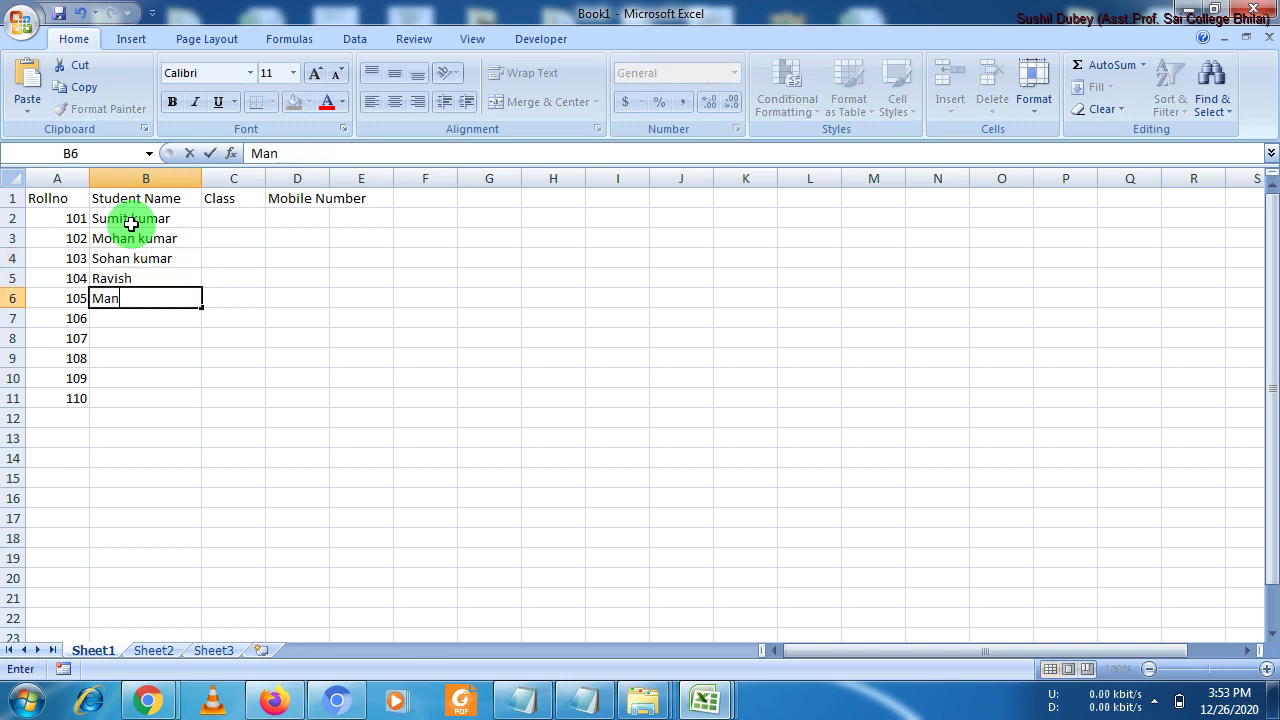
{"action": "type", "text": "j"}
{"action": "key", "text": "Return"}
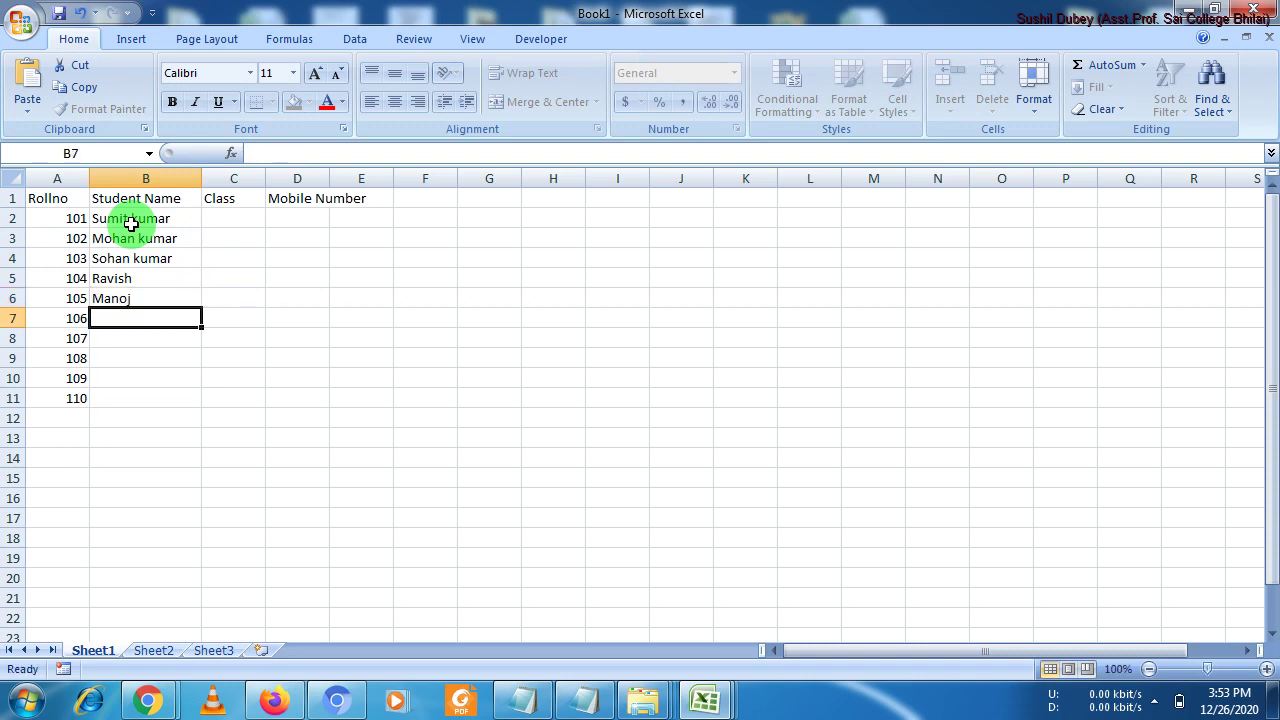
{"action": "type", "text": "Monik"}
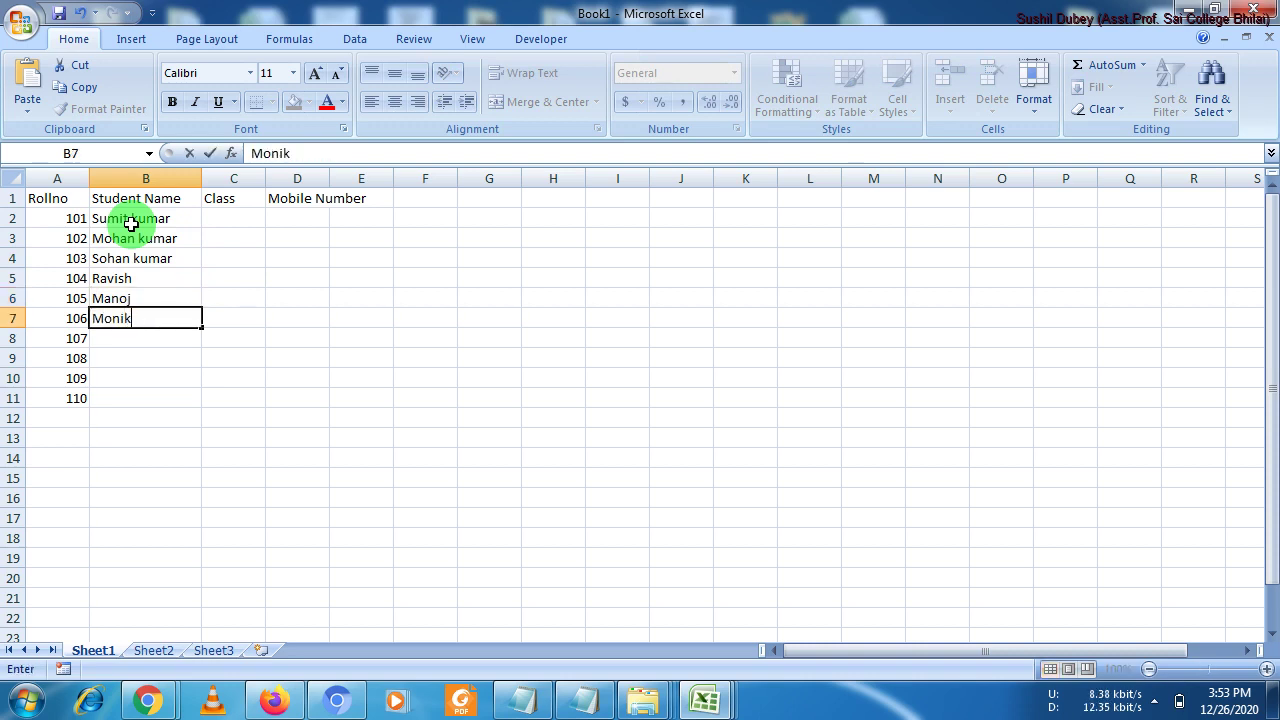
{"action": "type", "text": "a"}
{"action": "key", "text": "Return"}
{"action": "type", "text": "Rajesh"}
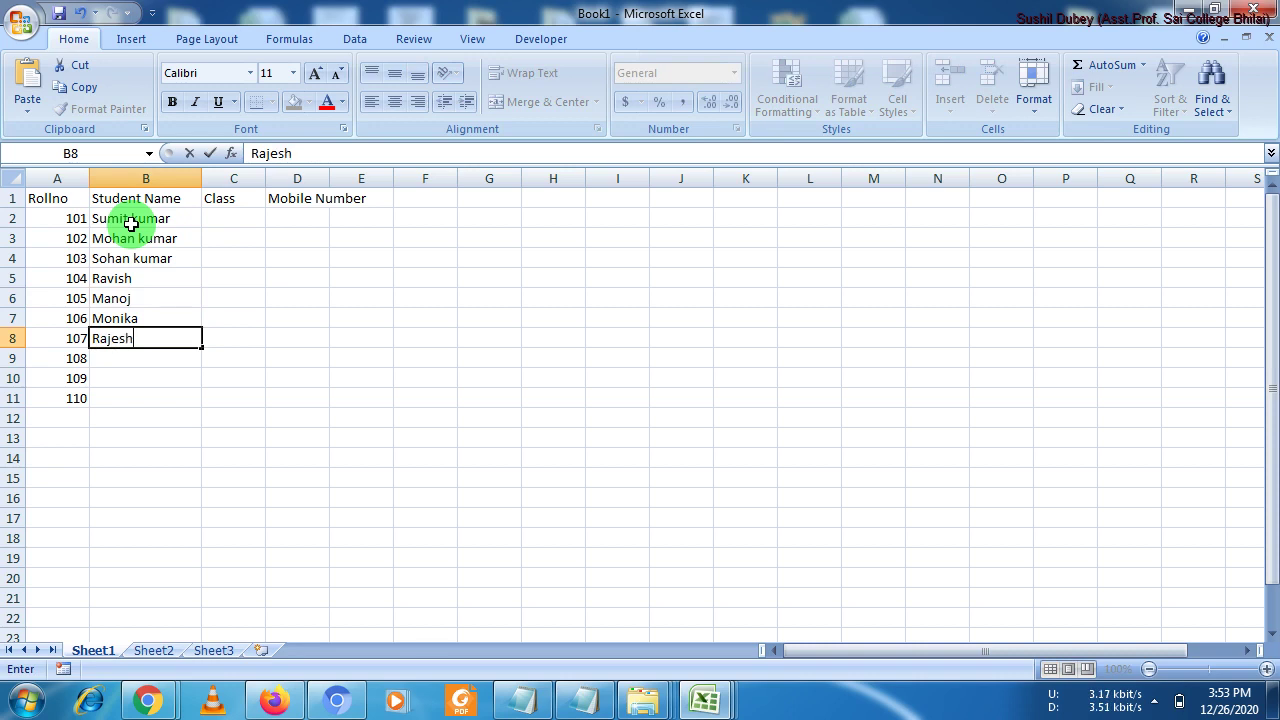
{"action": "key", "text": "Return"}
{"action": "type", "text": "M"}
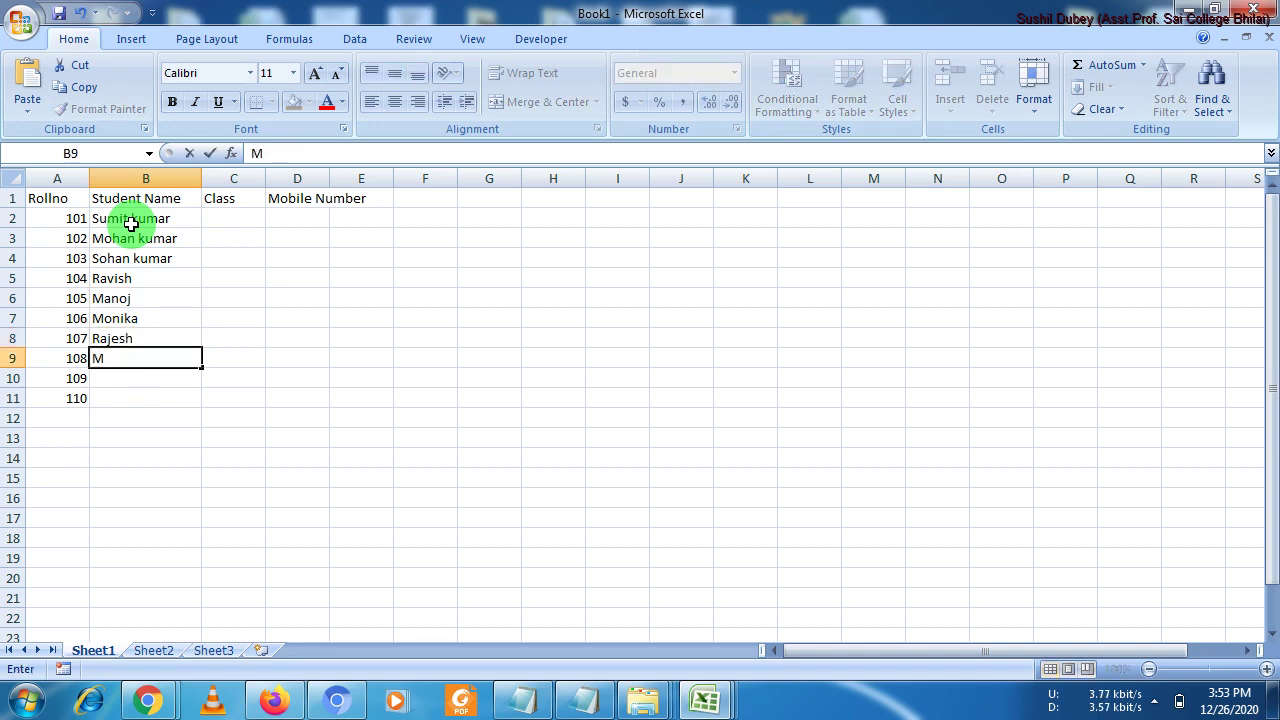
{"action": "type", "text": "ahesh"}
{"action": "key", "text": "Return"}
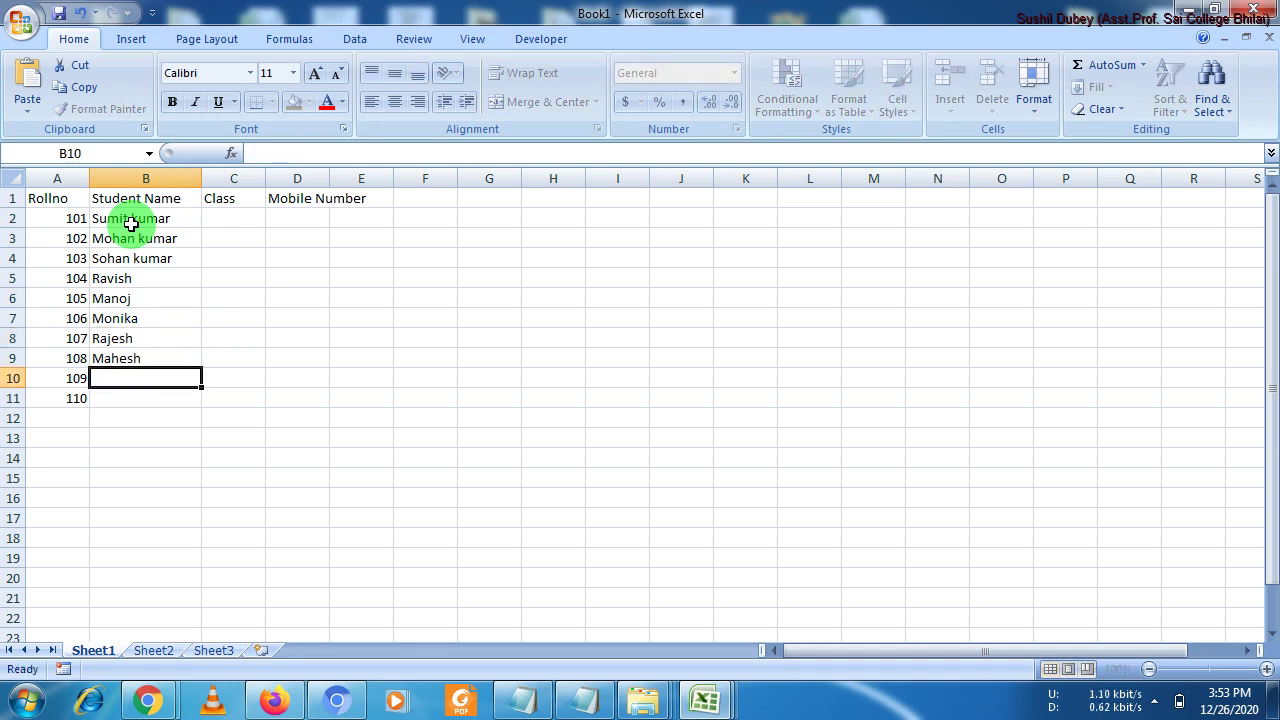
{"action": "type", "text": "Mee"}
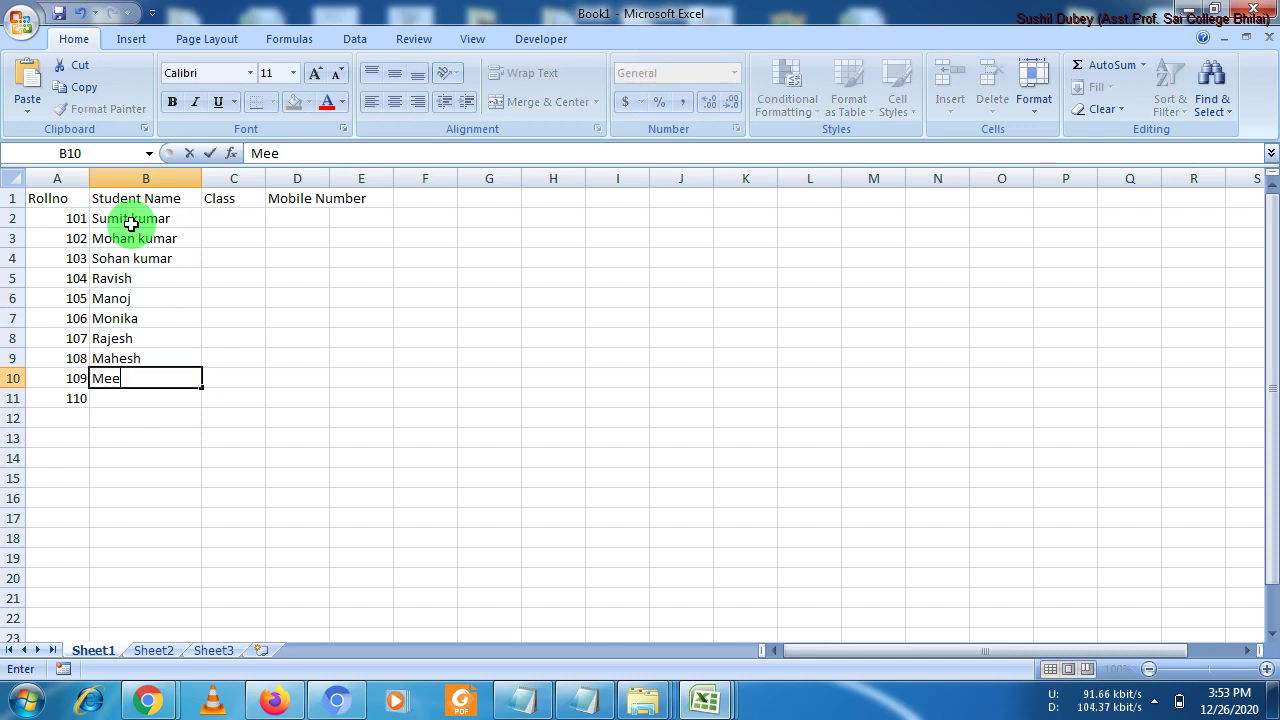
{"action": "type", "text": "na"}
{"action": "key", "text": "Return"}
{"action": "type", "text": "Rashm"}
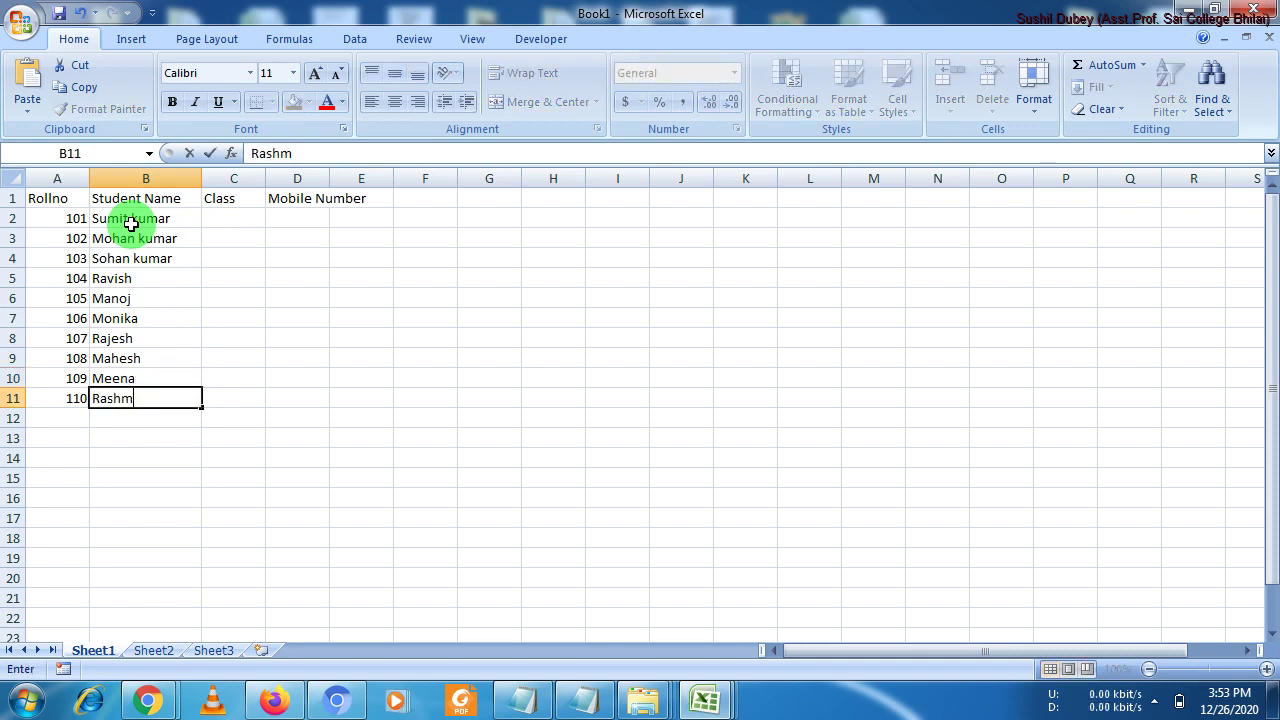
{"action": "type", "text": "i"}
{"action": "key", "text": "Tab"}
{"action": "key", "text": "Up"}
Enter class codes BCA1, PGDCA1, BCA2, PGDCA1 in C2:C5 and bca2 in C6.
{"action": "key", "text": "Up"}
{"action": "key", "text": "Up"}
{"action": "key", "text": "Up"}
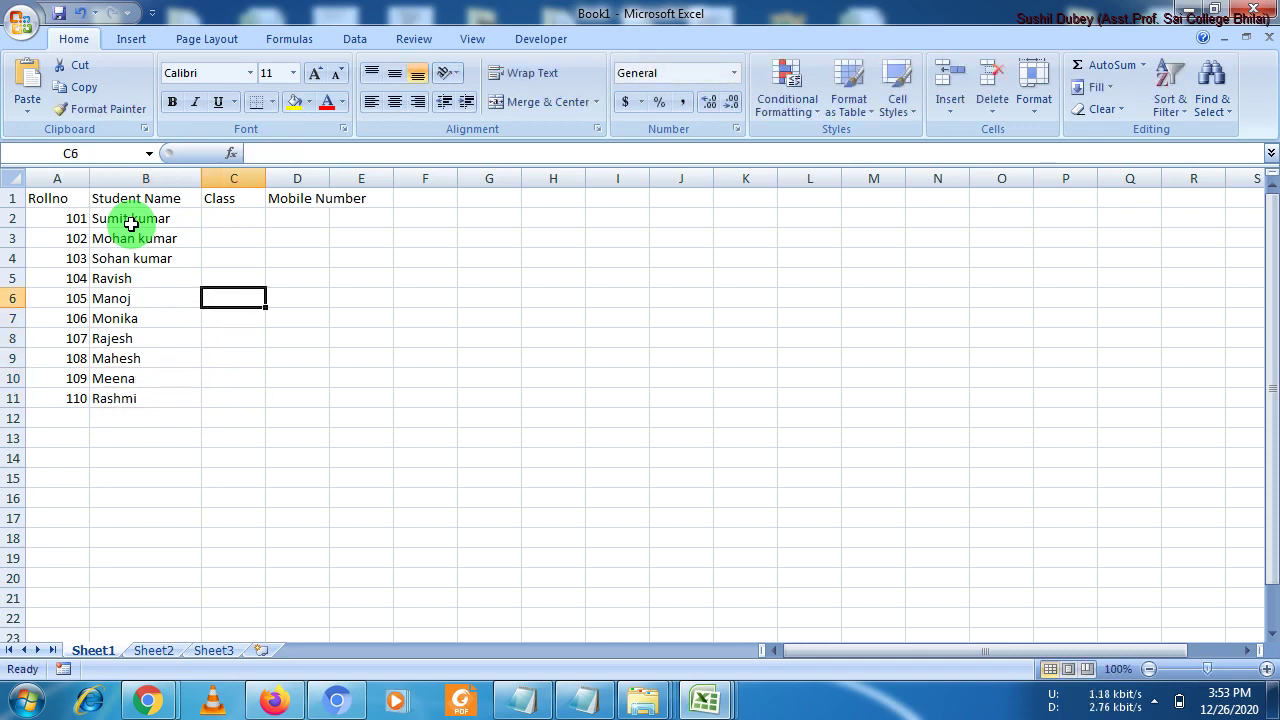
{"action": "key", "text": "Up"}
{"action": "key", "text": "Up"}
{"action": "key", "text": "Up"}
{"action": "key", "text": "Up"}
{"action": "type", "text": "BCA"}
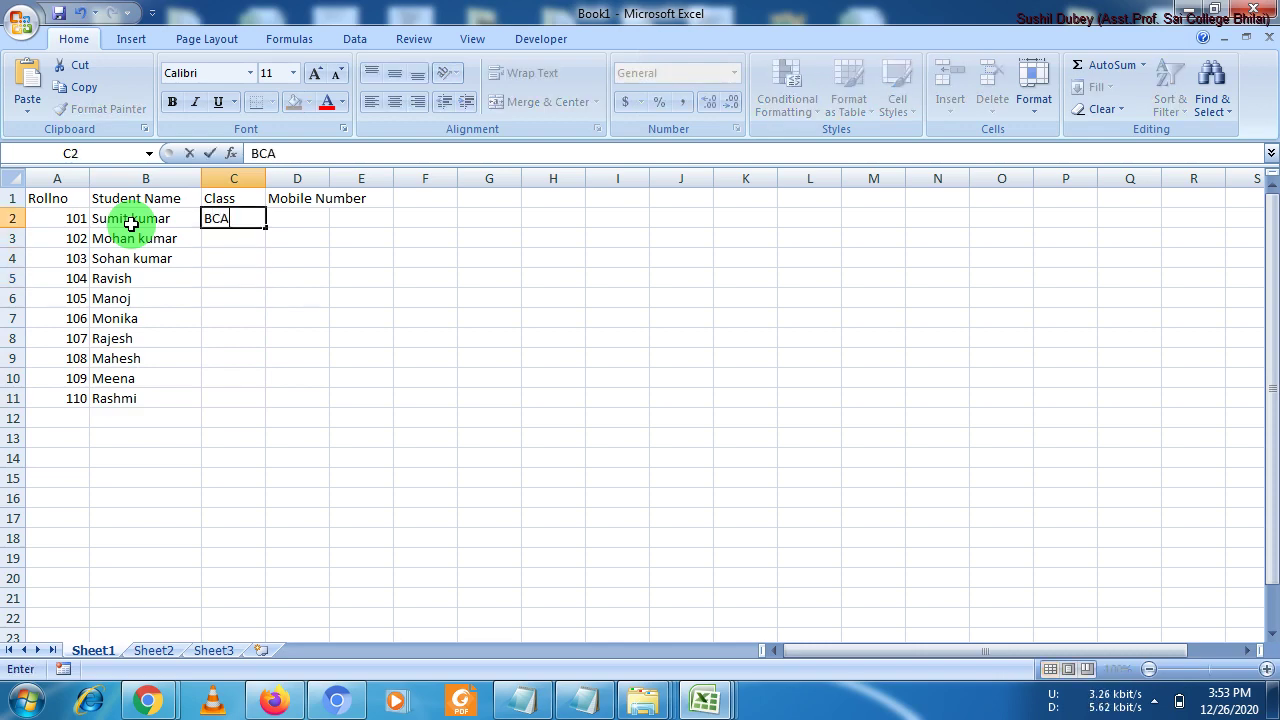
{"action": "type", "text": "1"}
{"action": "key", "text": "Return"}
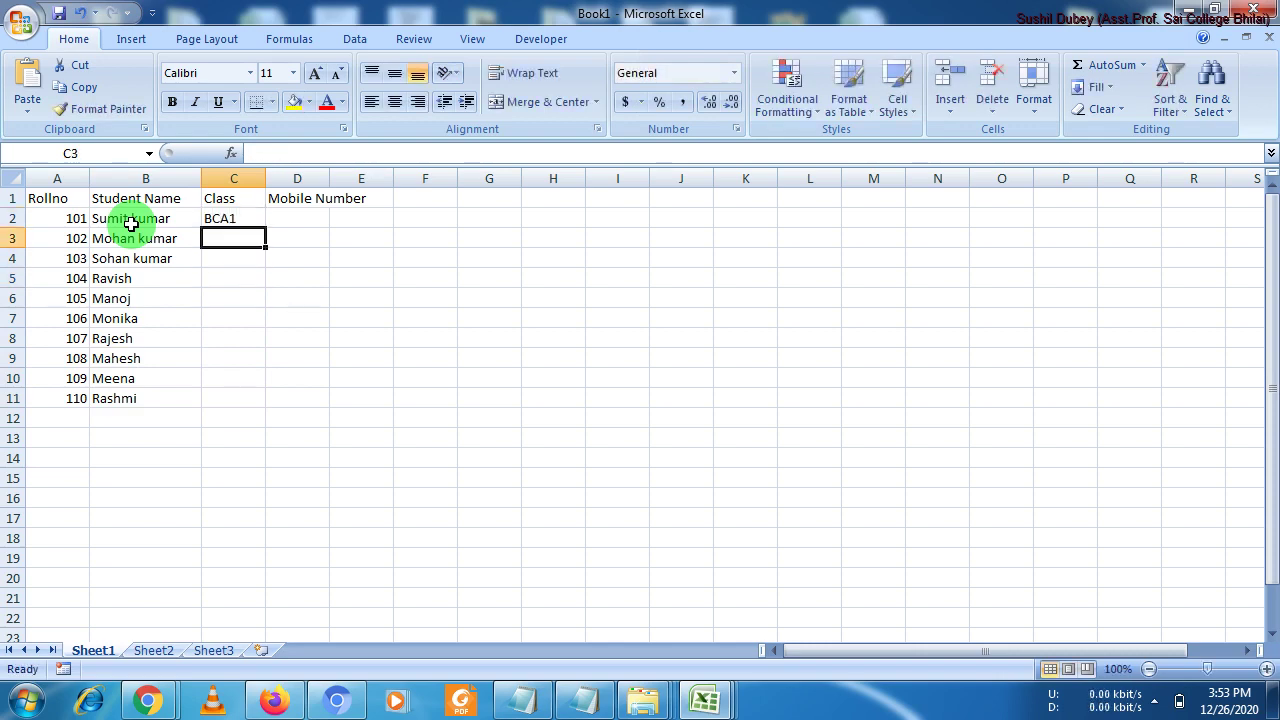
{"action": "type", "text": "PGDCA1"}
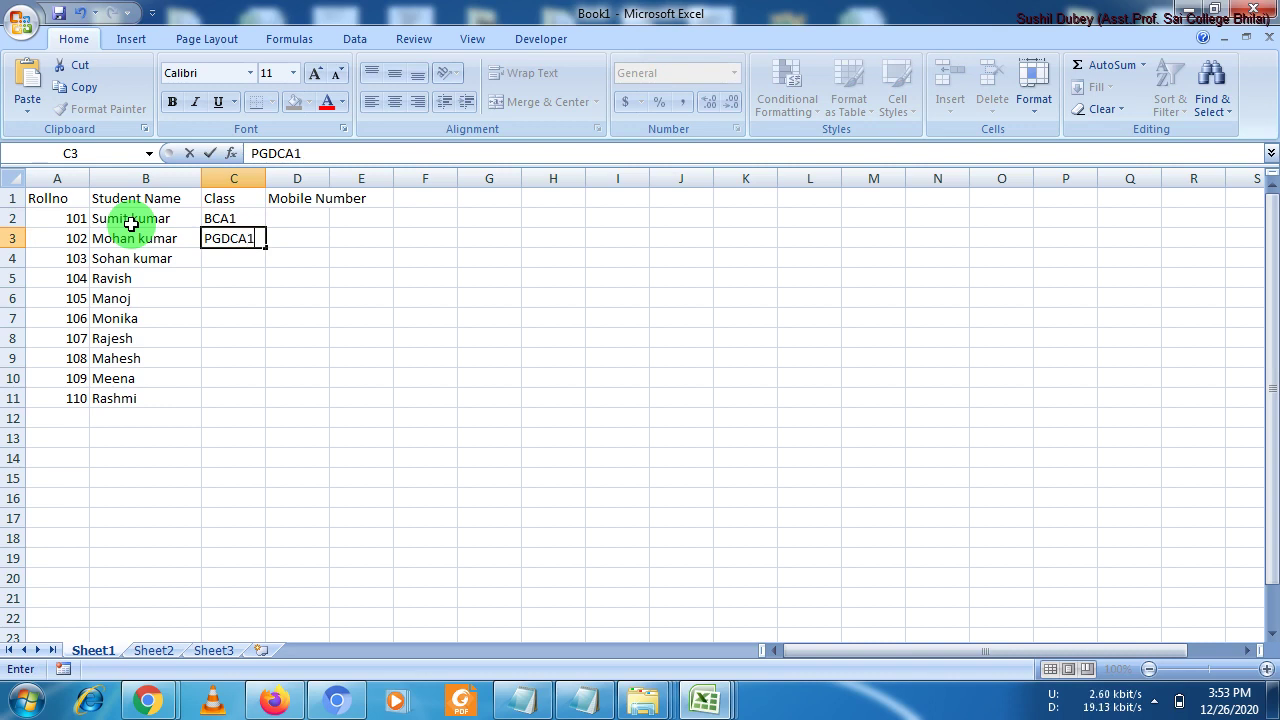
{"action": "key", "text": "Return"}
{"action": "type", "text": "BCA"}
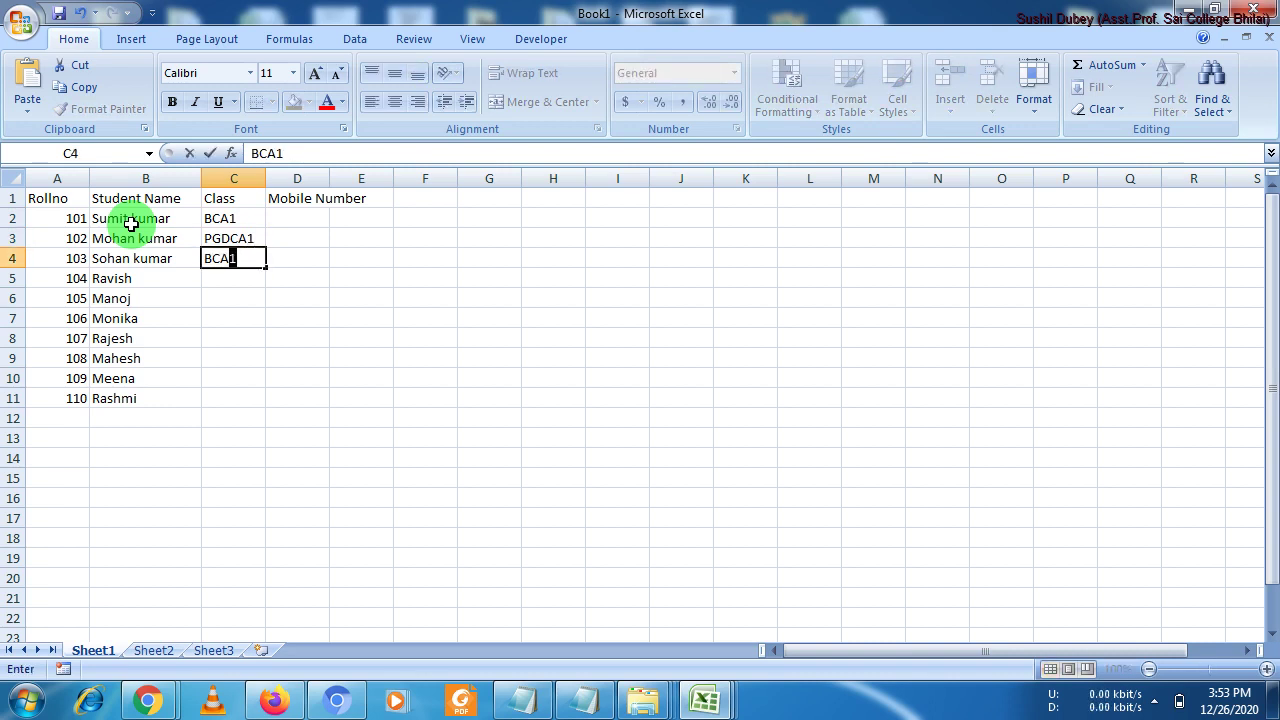
{"action": "type", "text": "2"}
{"action": "key", "text": "Return"}
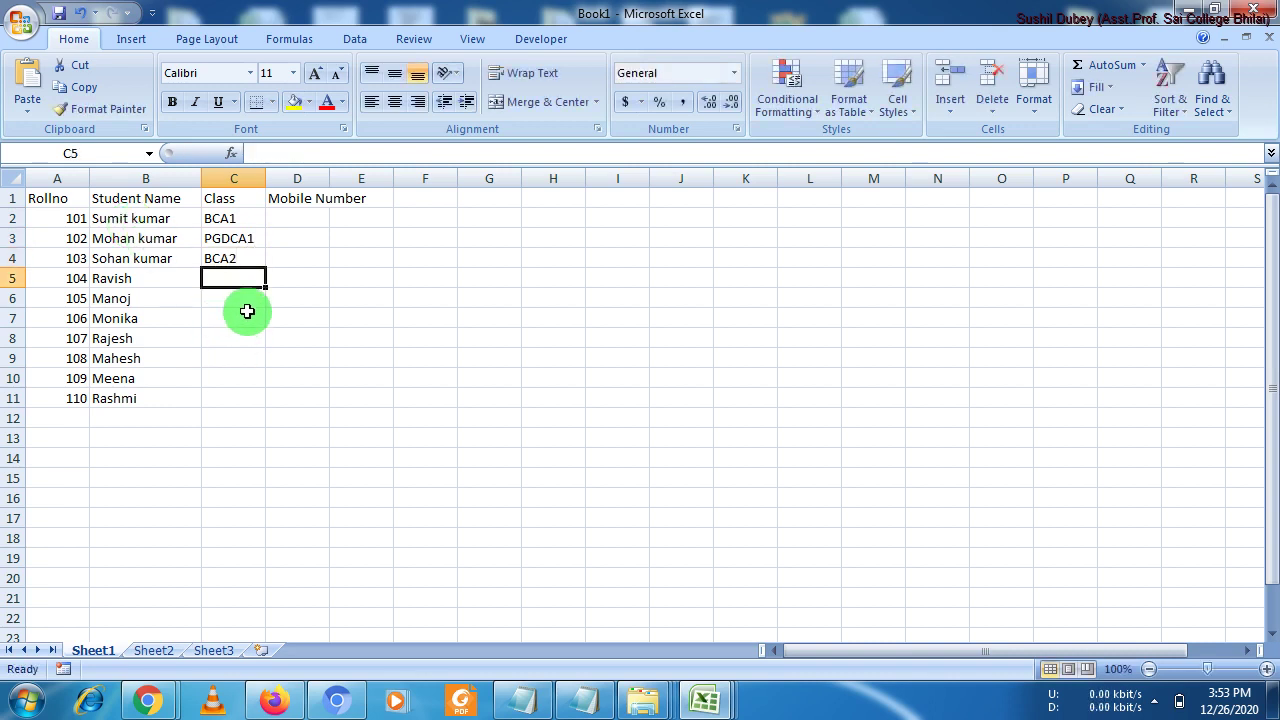
{"action": "type", "text": "P"}
{"action": "key", "text": "Return"}
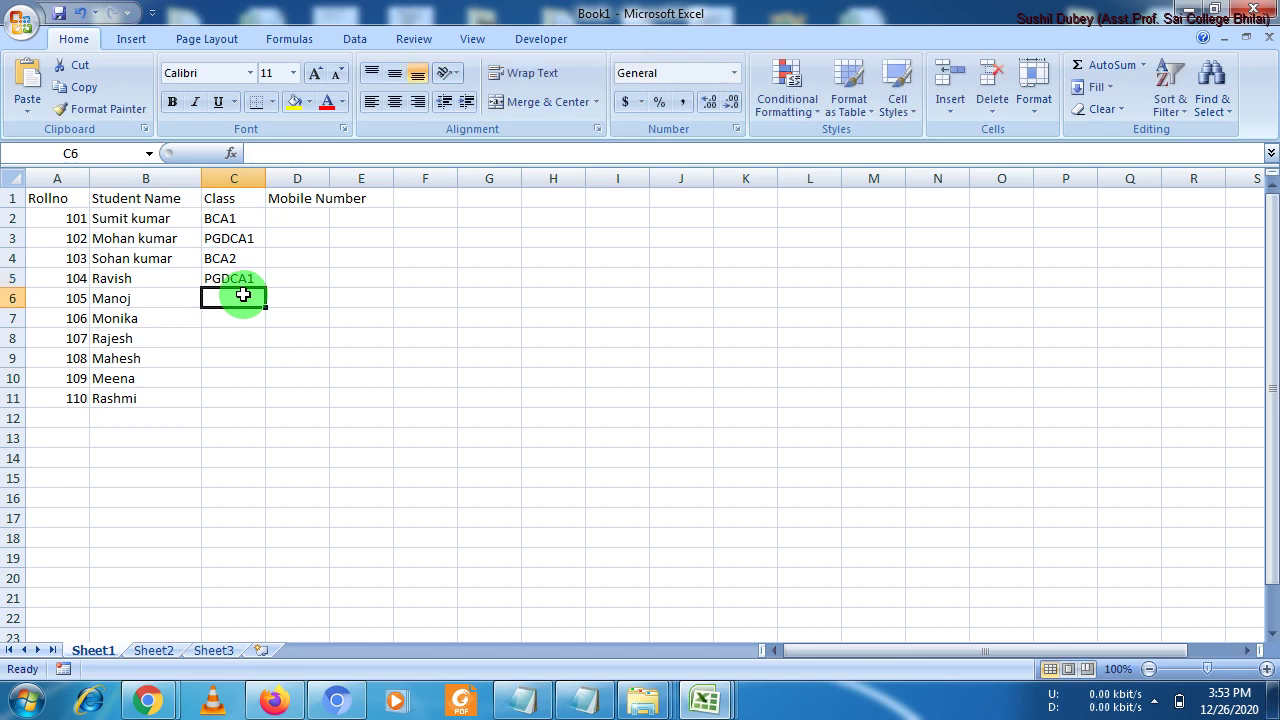
{"action": "type", "text": "bca"}
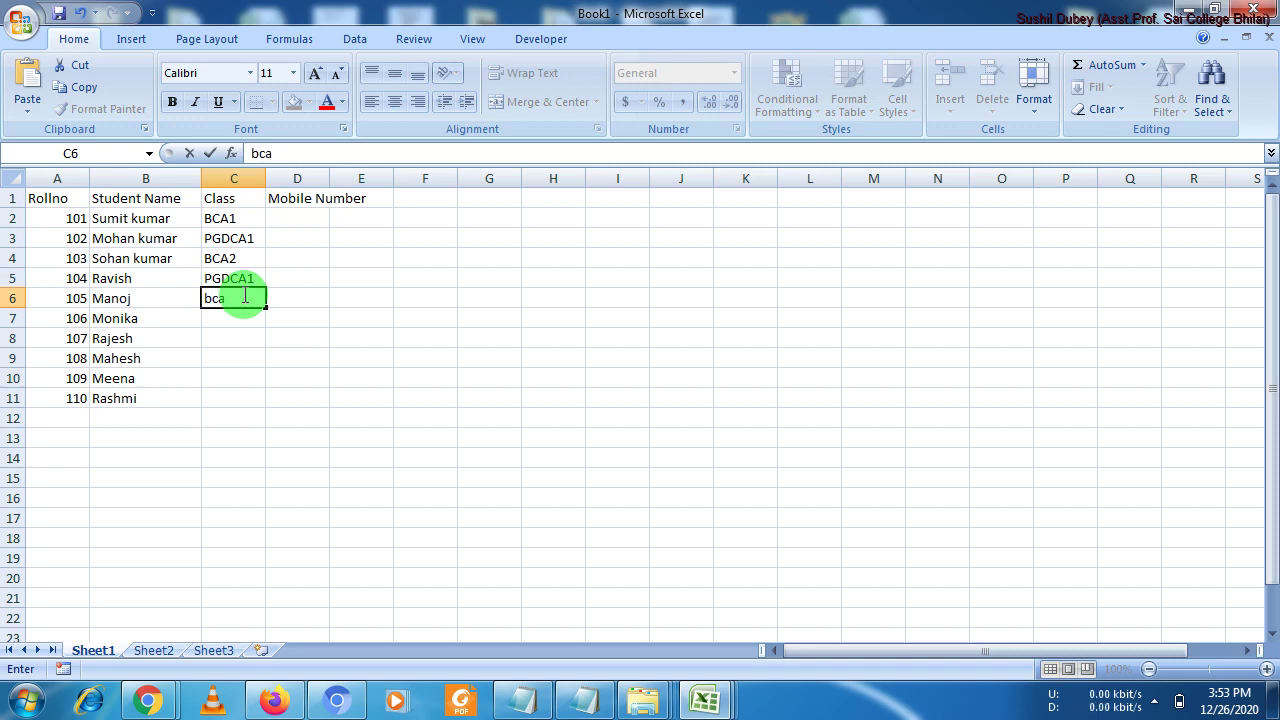
{"action": "type", "text": "2"}
{"action": "key", "text": "Return"}
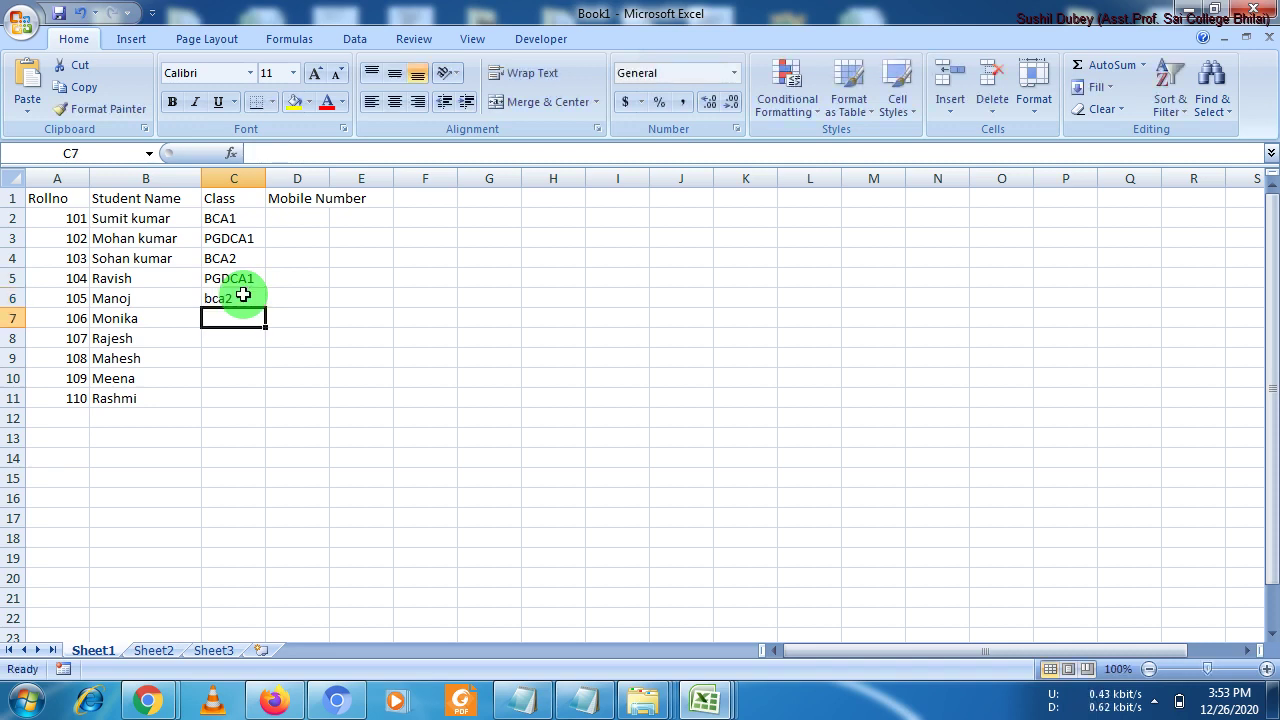
Correct C6 to BCA2, add PGDCA1 entries via AutoComplete, and extend the series to PGDCA2 and PGDCA3.
{"action": "left_click", "coordinate": [243, 295]}
{"action": "type", "text": "BCA"}
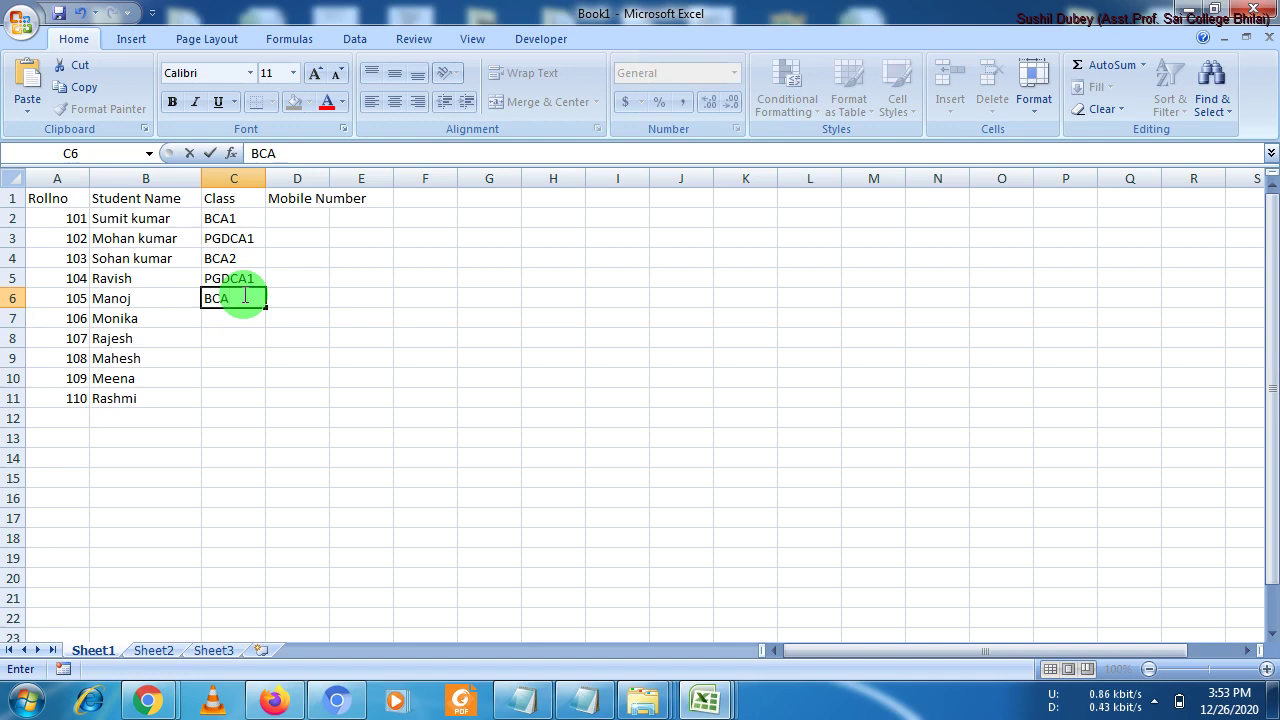
{"action": "type", "text": "2"}
{"action": "key", "text": "Return"}
{"action": "type", "text": "p"}
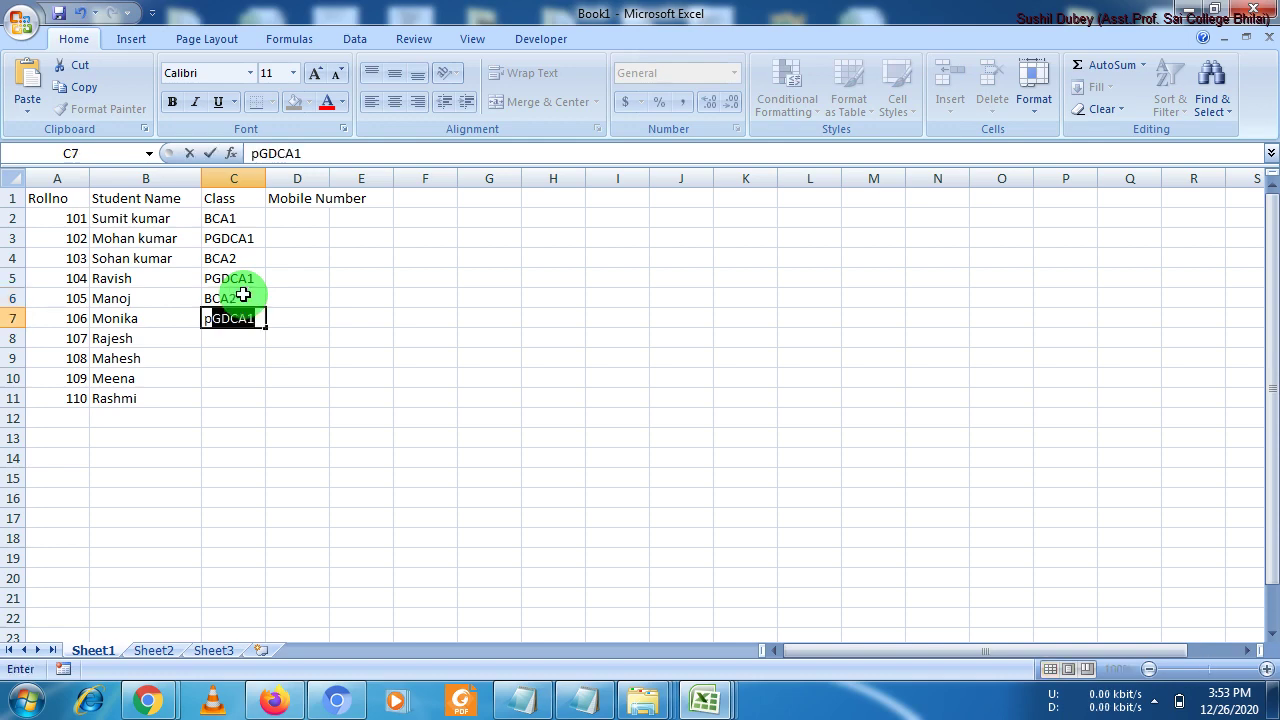
{"action": "key", "text": "Return"}
{"action": "type", "text": "p"}
{"action": "key", "text": "Return"}
{"action": "type", "text": "p"}
{"action": "key", "text": "Return"}
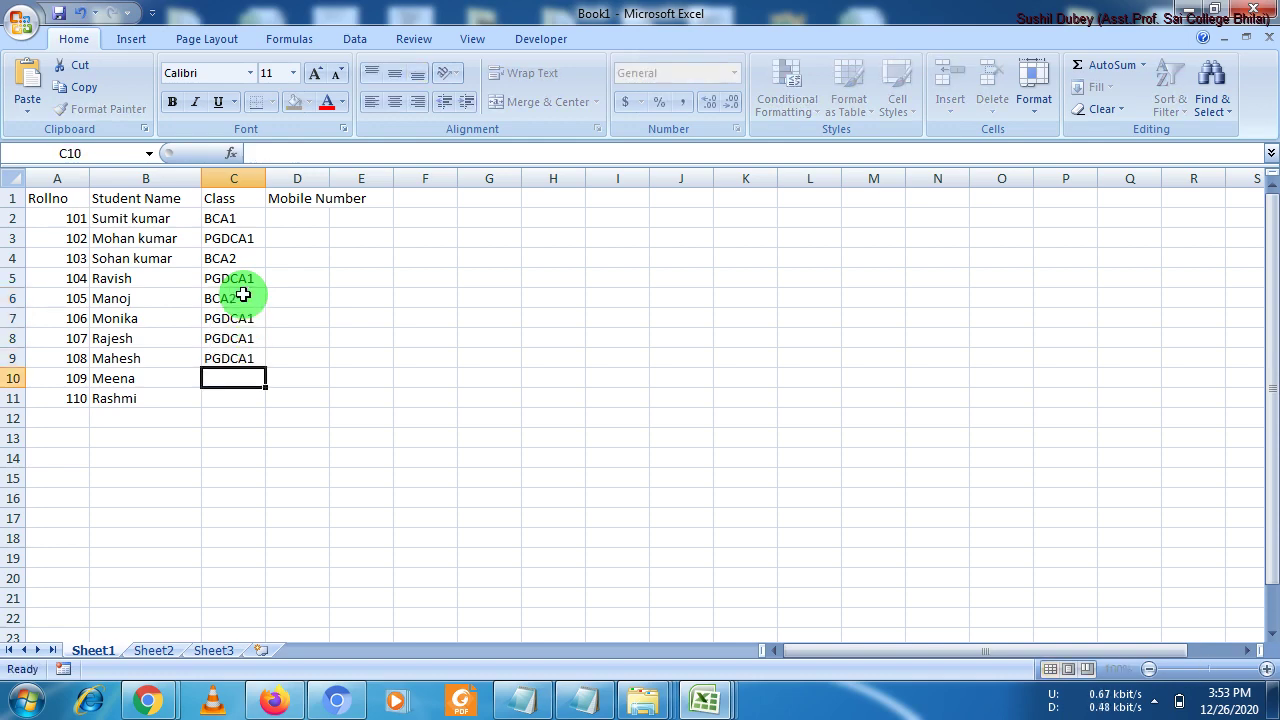
{"action": "left_click", "coordinate": [226, 360]}
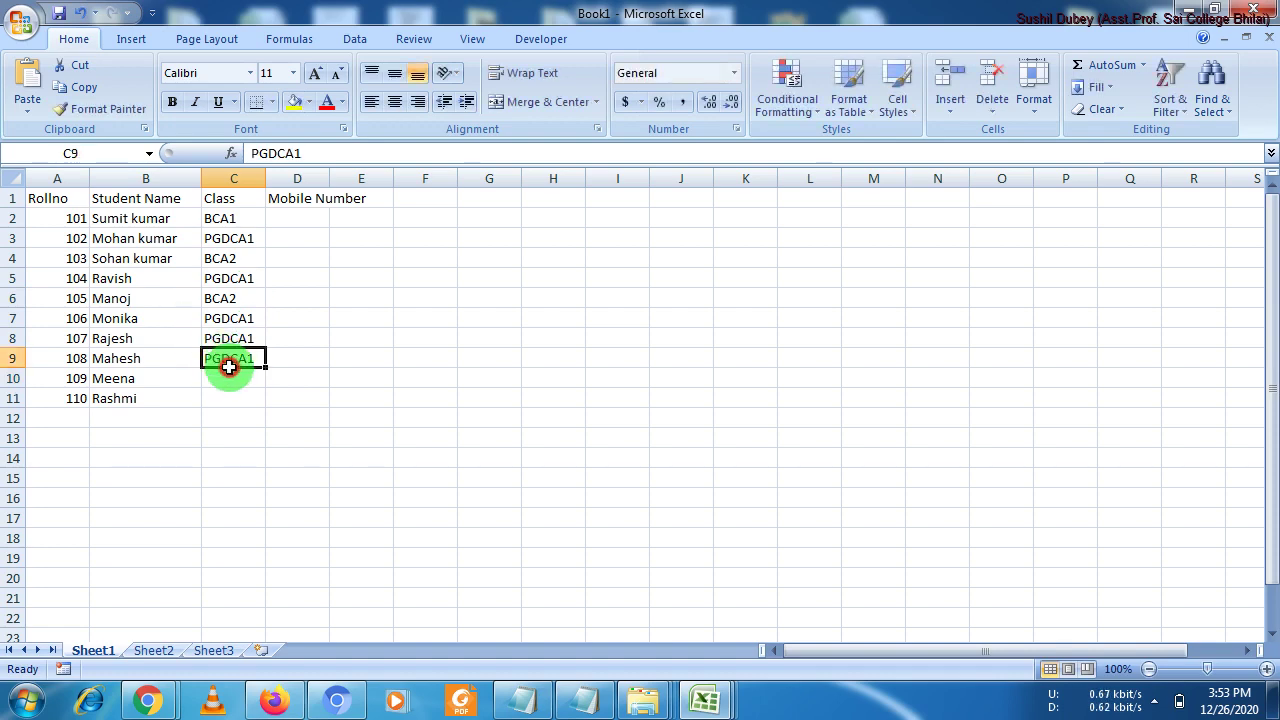
{"action": "left_click_drag", "start_coordinate": [266, 369], "coordinate": [264, 408]}
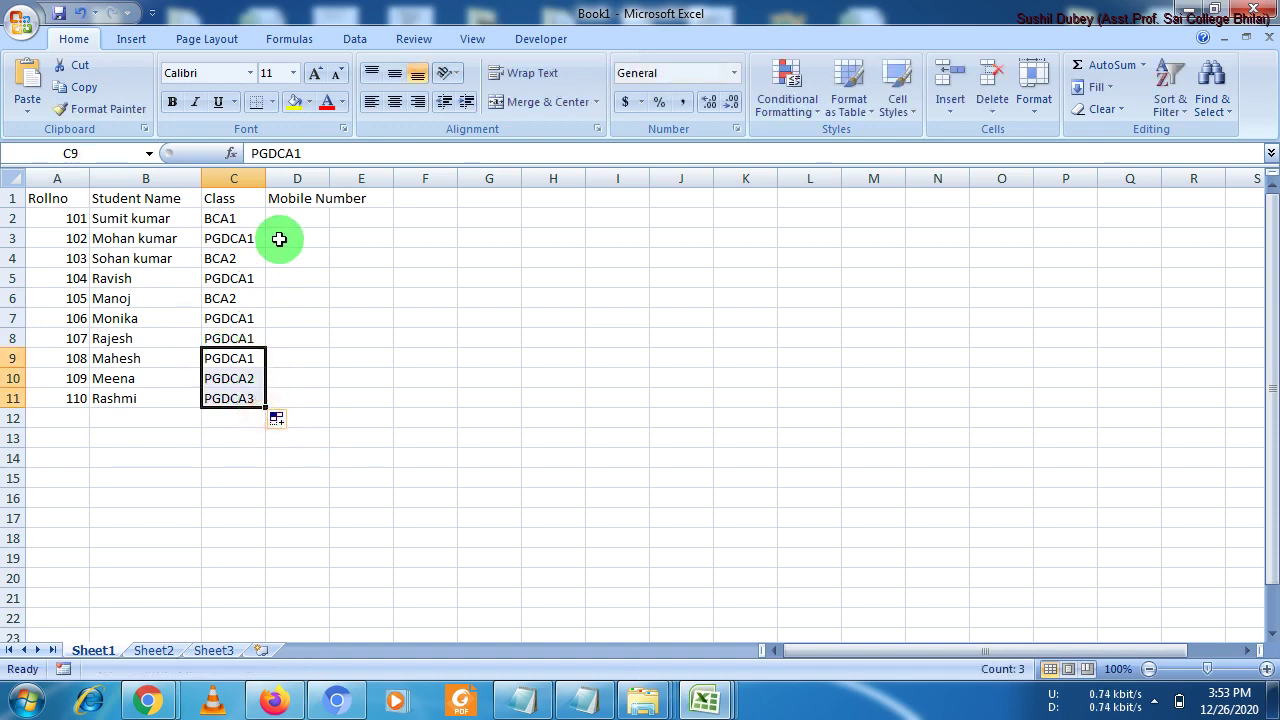
Widen the Mobile Number column and enter mobile numbers for the first four students.
{"action": "left_click", "coordinate": [294, 216]}
{"action": "left_click_drag", "start_coordinate": [333, 179], "coordinate": [386, 179]}
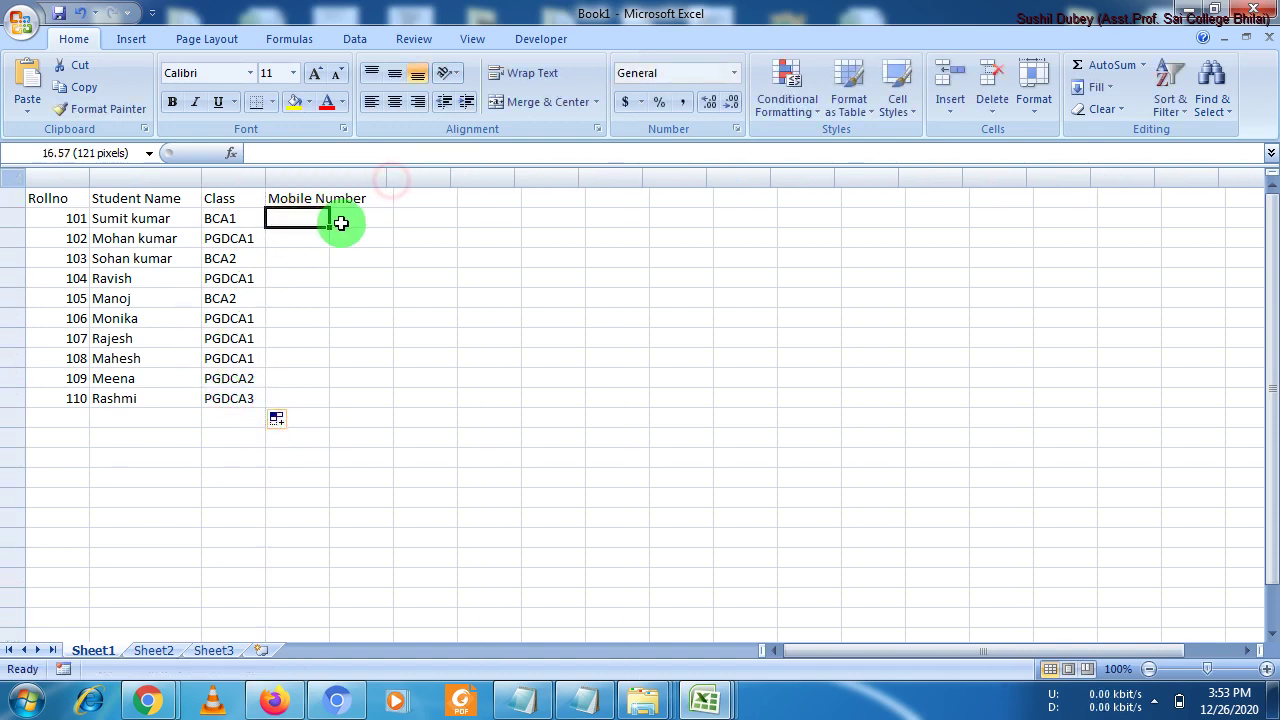
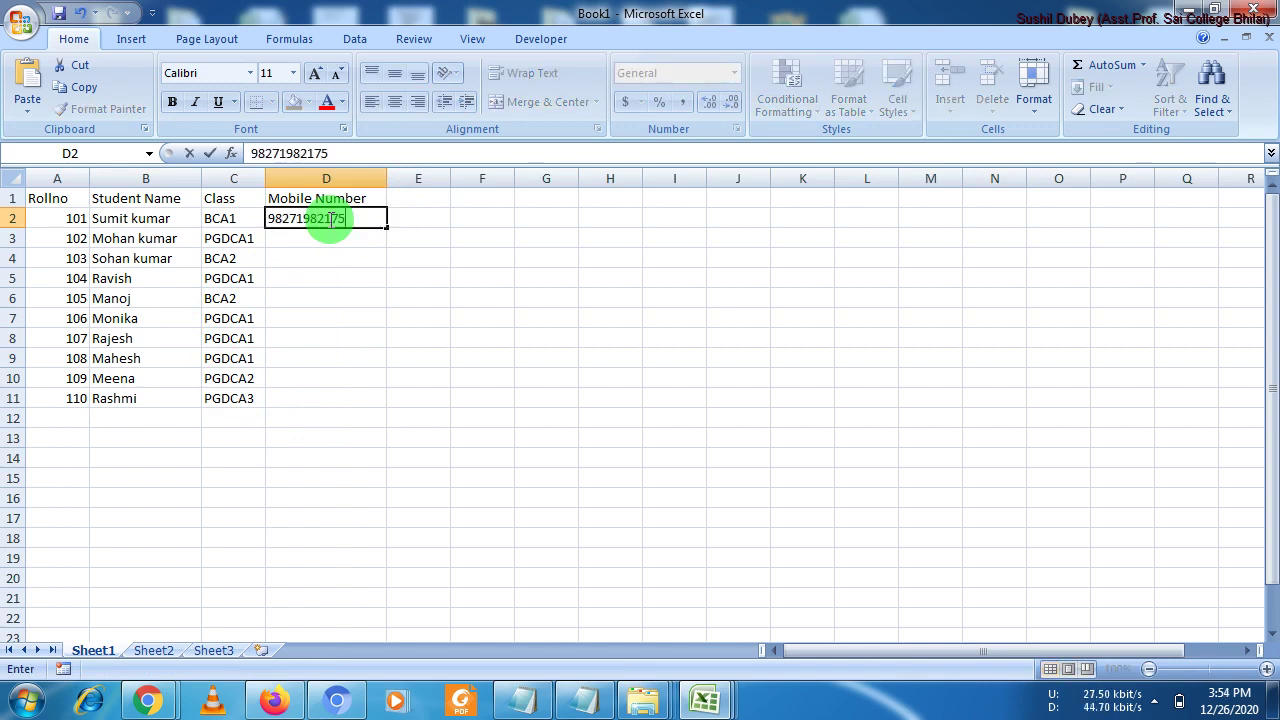
{"action": "key", "text": "Return"}
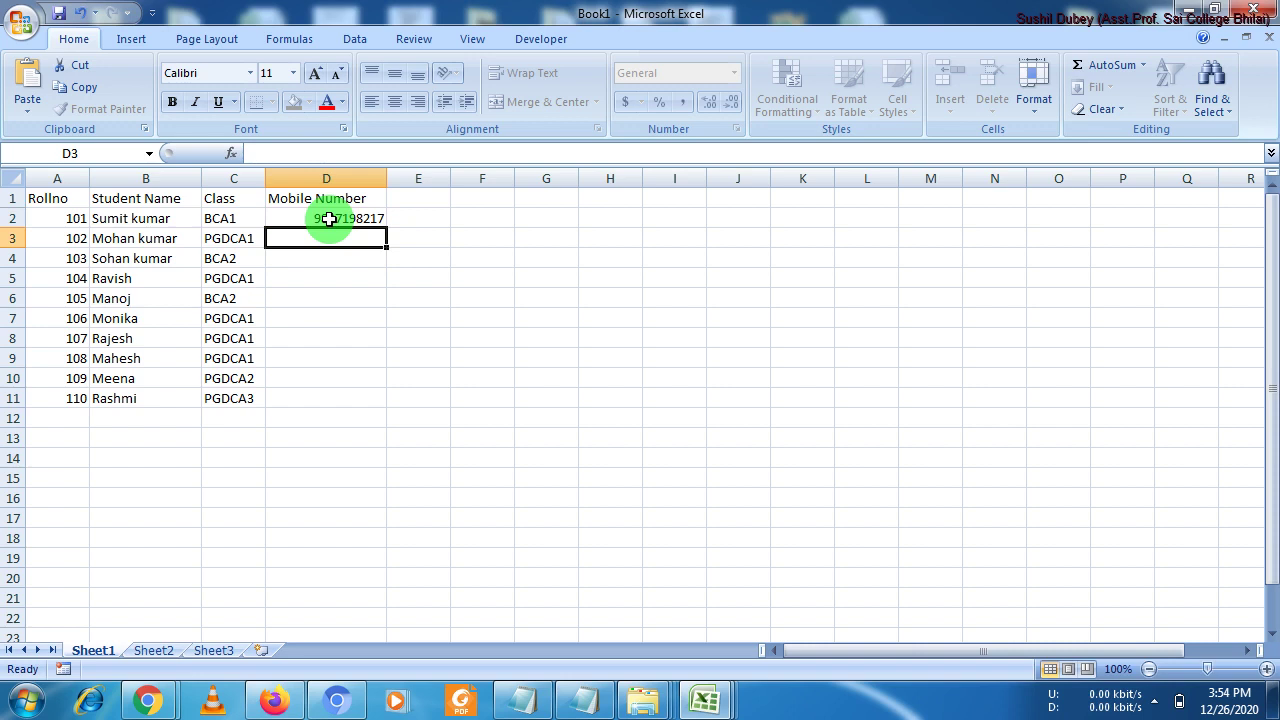
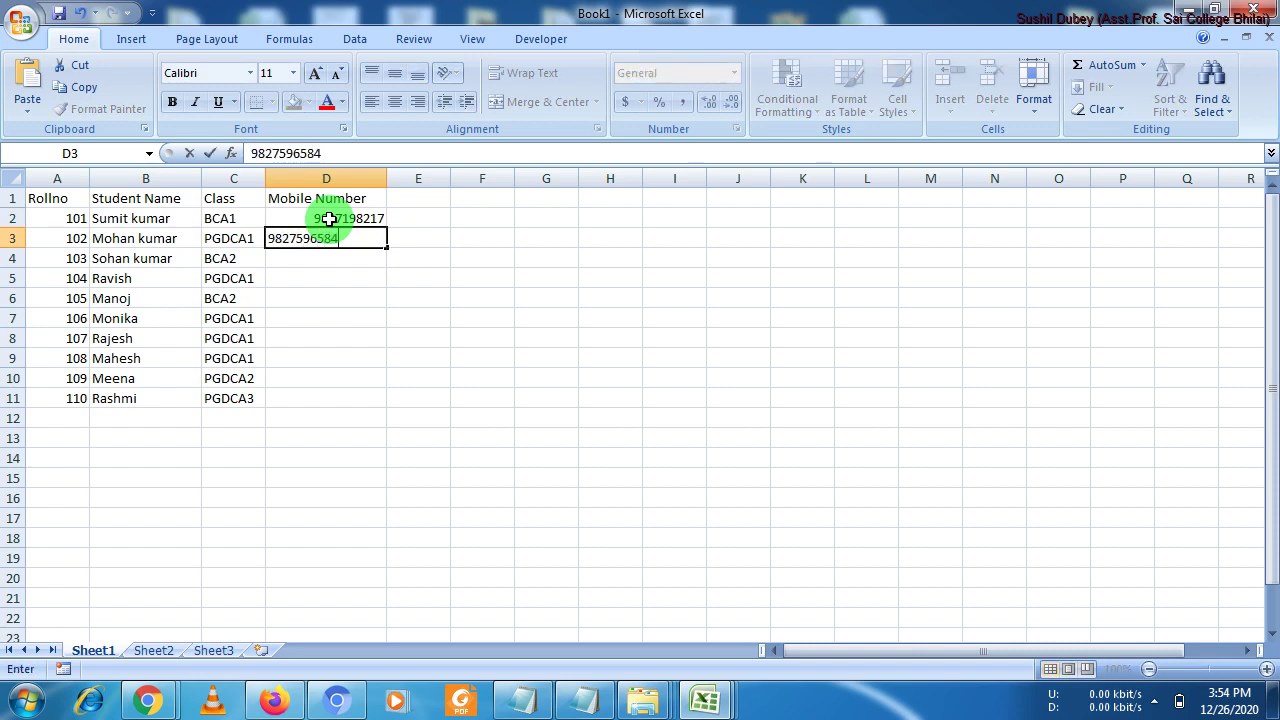
{"action": "key", "text": "Return"}
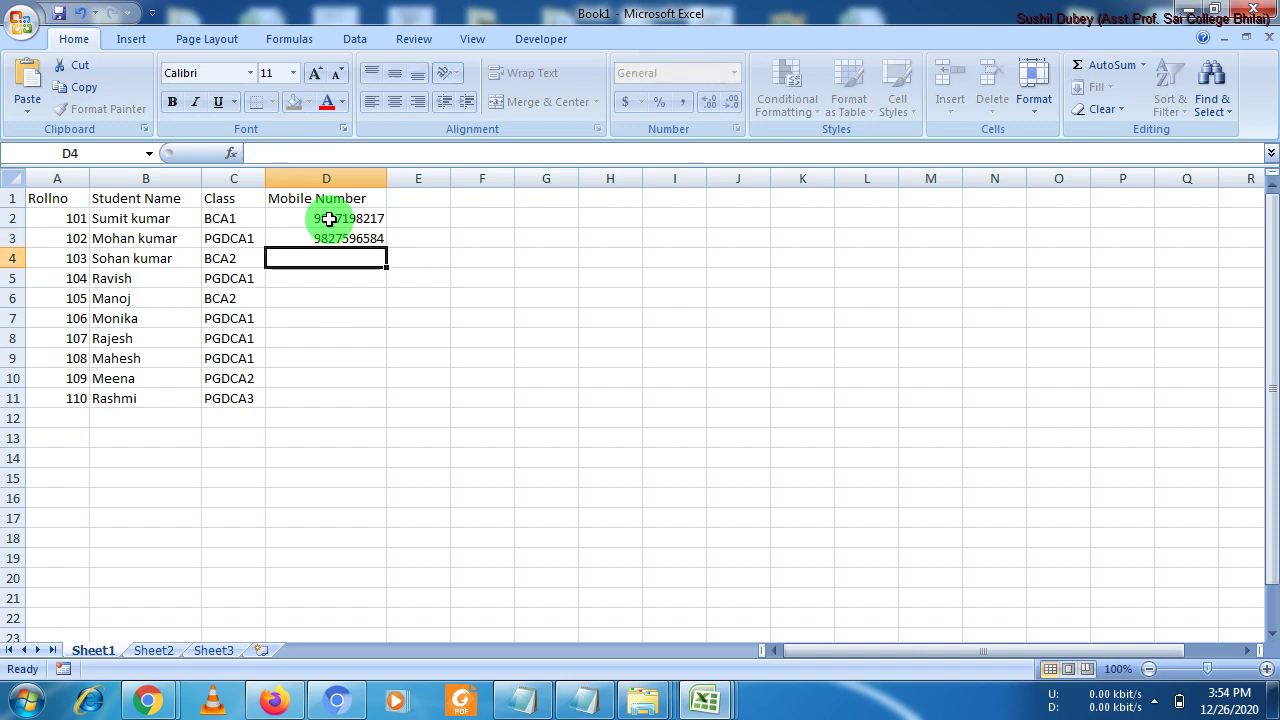
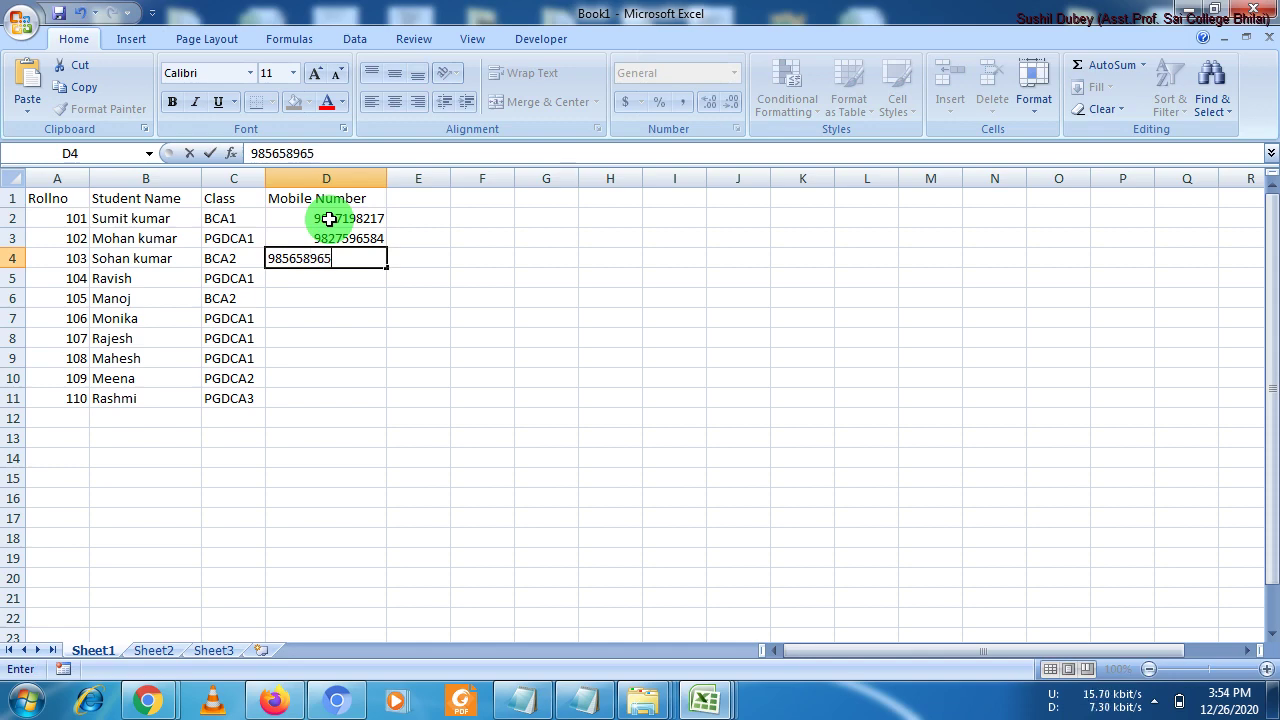
{"action": "key", "text": "Return"}
{"action": "type", "text": "25412"}
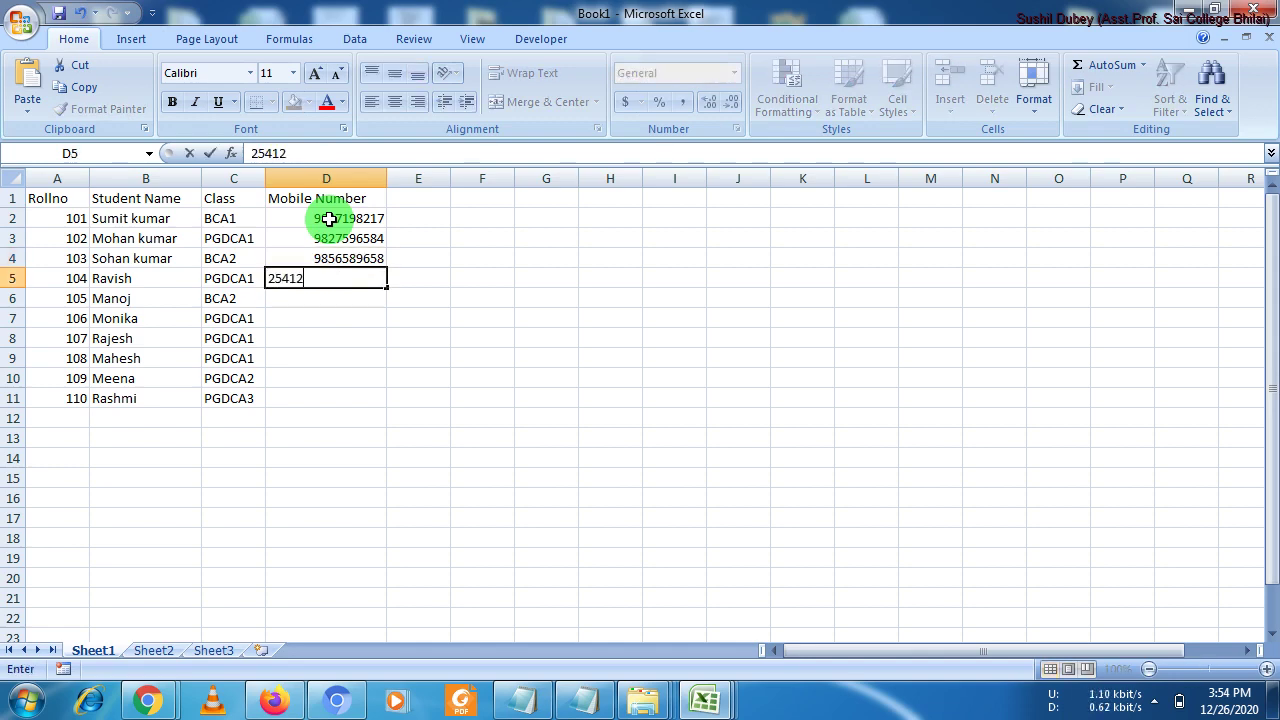
{"action": "type", "text": "563"}
{"action": "key", "text": "Return"}
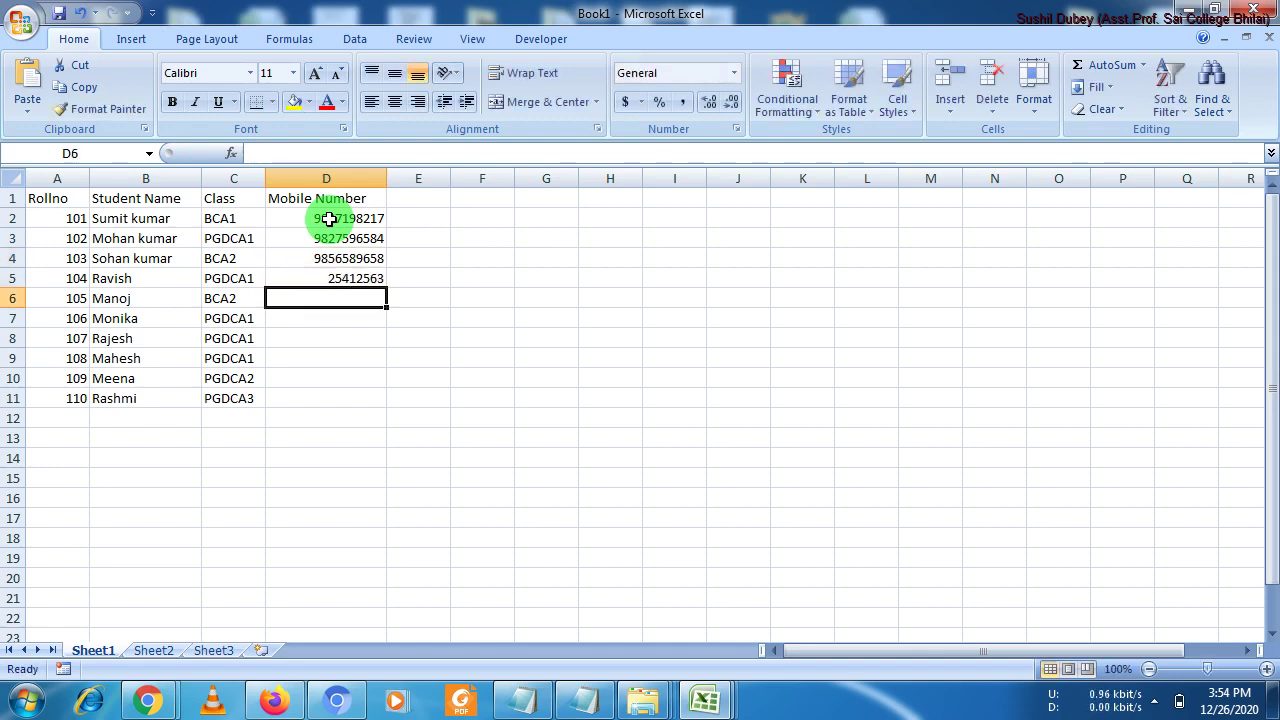
Replace the fourth student's number with a ten-digit one and fill numbers down to D11.
{"action": "key", "text": "Up"}
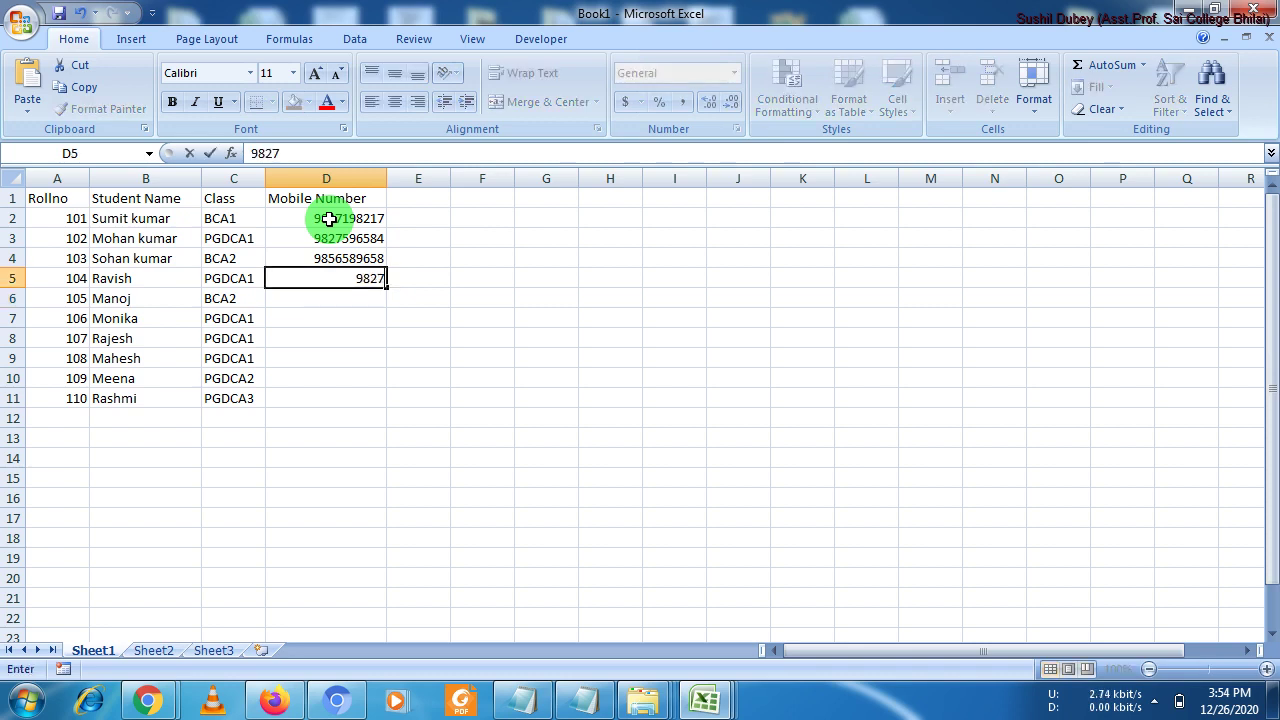
{"action": "key", "text": "Return"}
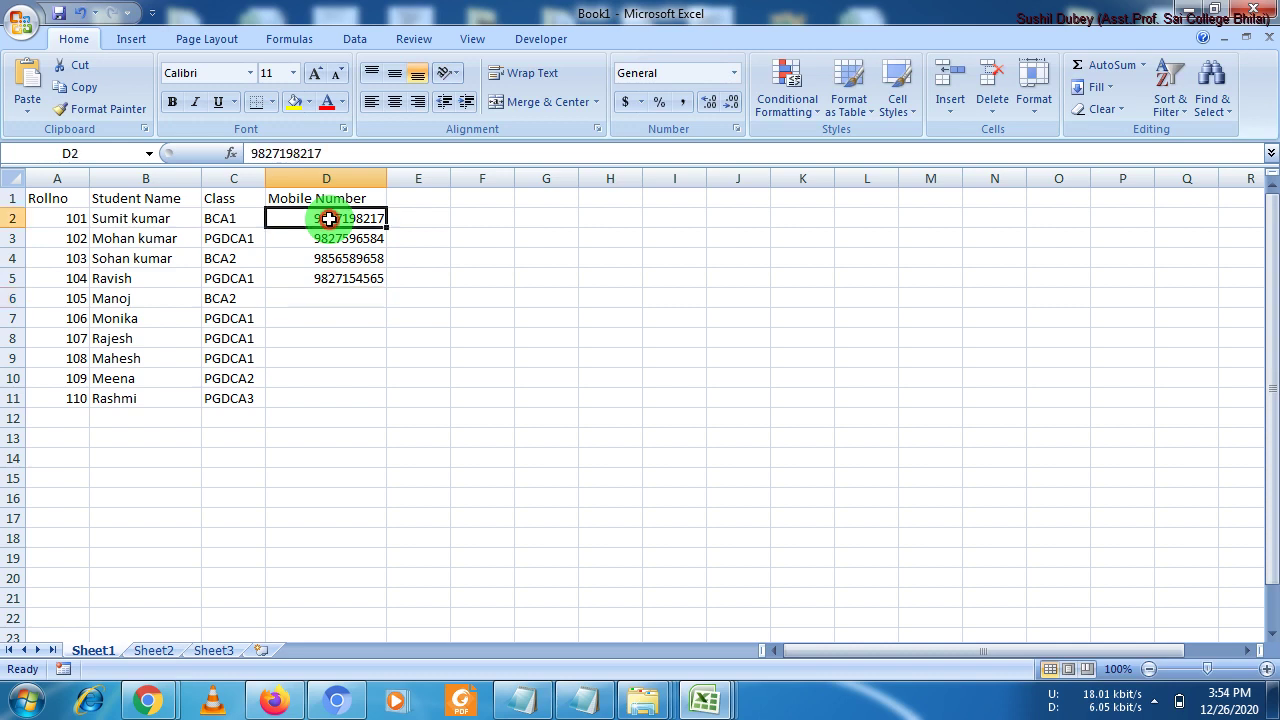
{"action": "mouse_move", "coordinate": [329, 219]}
{"action": "left_mouse_down"}
{"action": "mouse_move", "coordinate": [334, 272]}
{"action": "mouse_move", "coordinate": [392, 400]}
{"action": "left_mouse_up"}
{"action": "left_click", "coordinate": [357, 434]}
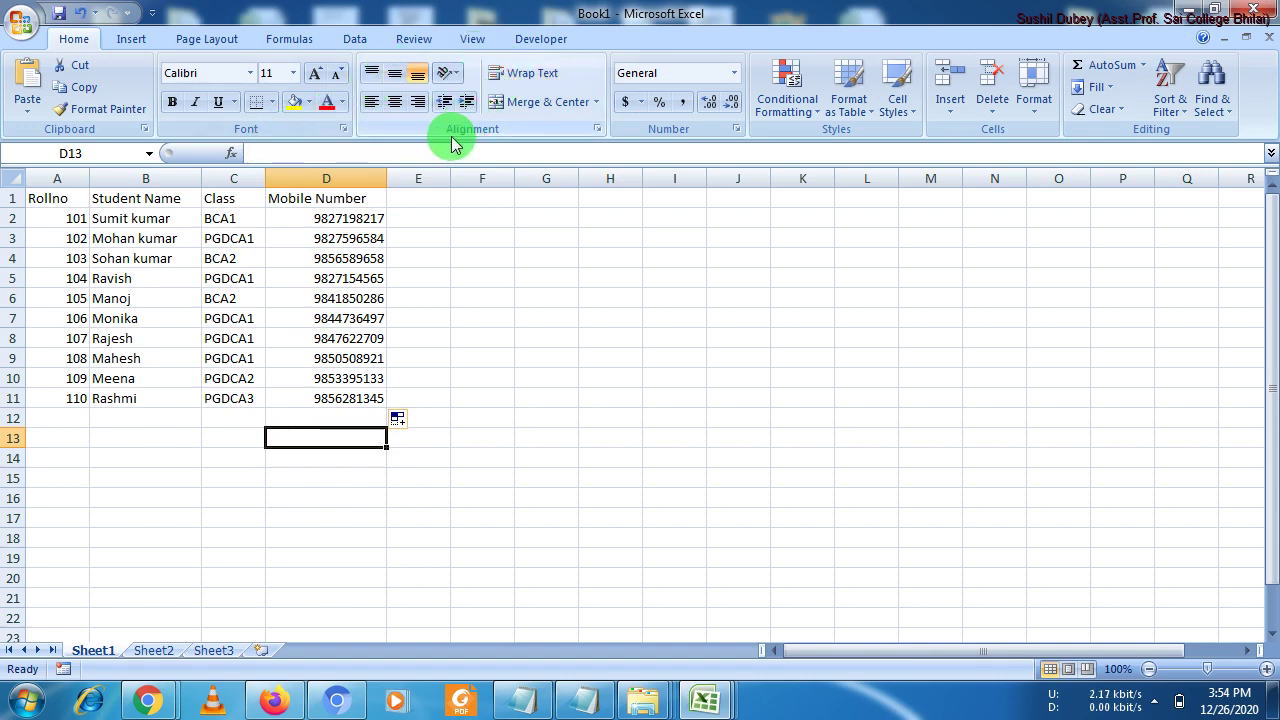
Enter the text 'sai college' in empty cell J17.
{"action": "mouse_move", "coordinate": [51, 197]}
{"action": "left_mouse_down"}
{"action": "mouse_move", "coordinate": [258, 245]}
{"action": "mouse_move", "coordinate": [340, 240]}
{"action": "left_mouse_up"}
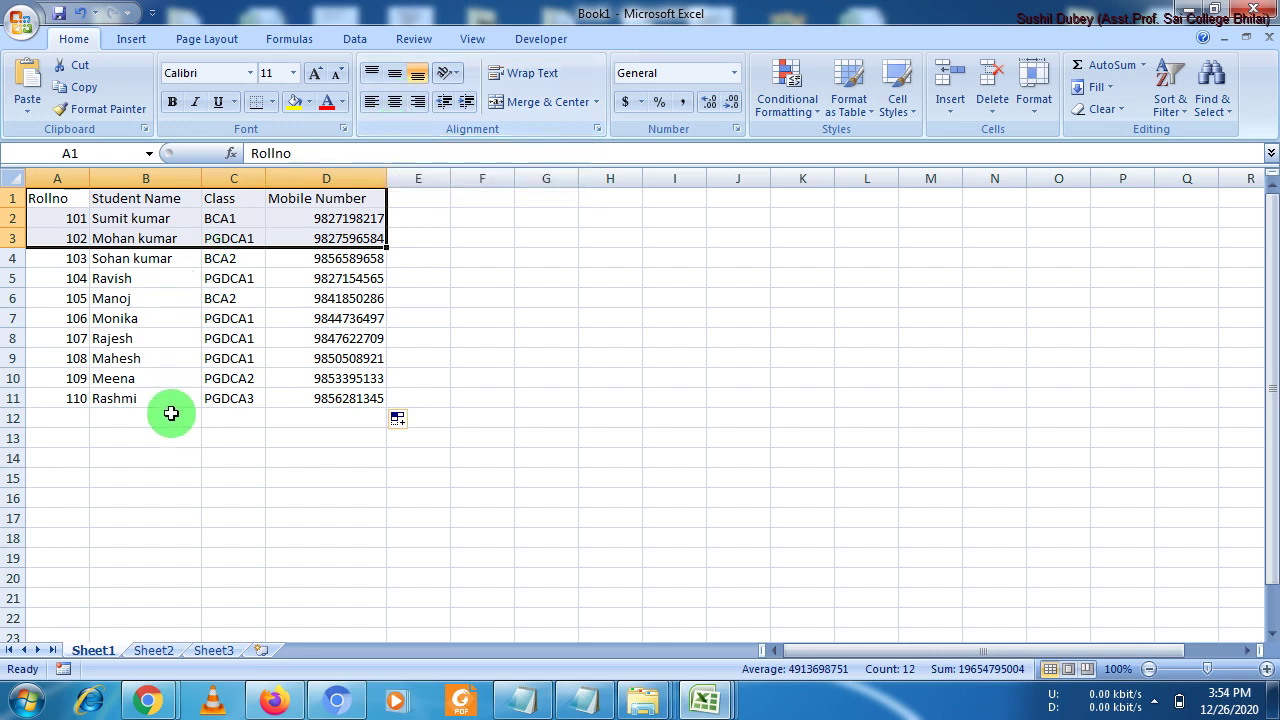
{"action": "left_click", "coordinate": [189, 474]}
{"action": "left_click", "coordinate": [726, 515]}
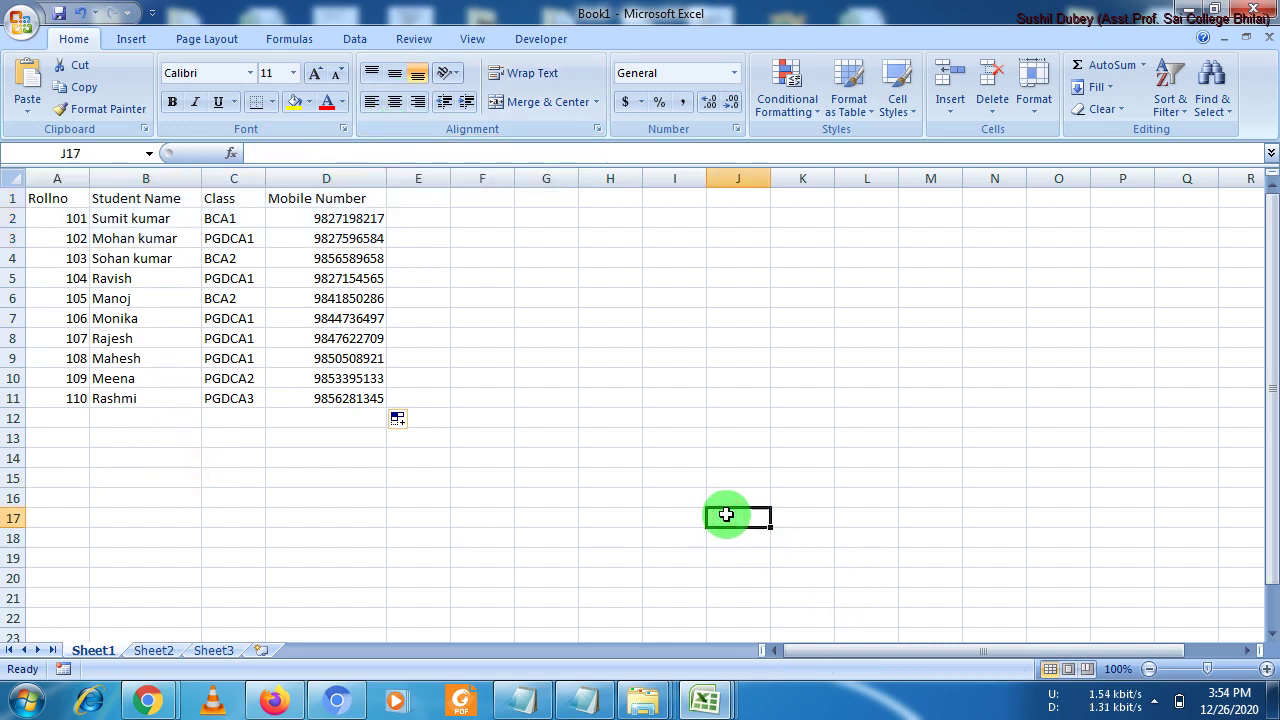
{"action": "type", "text": "sai college"}
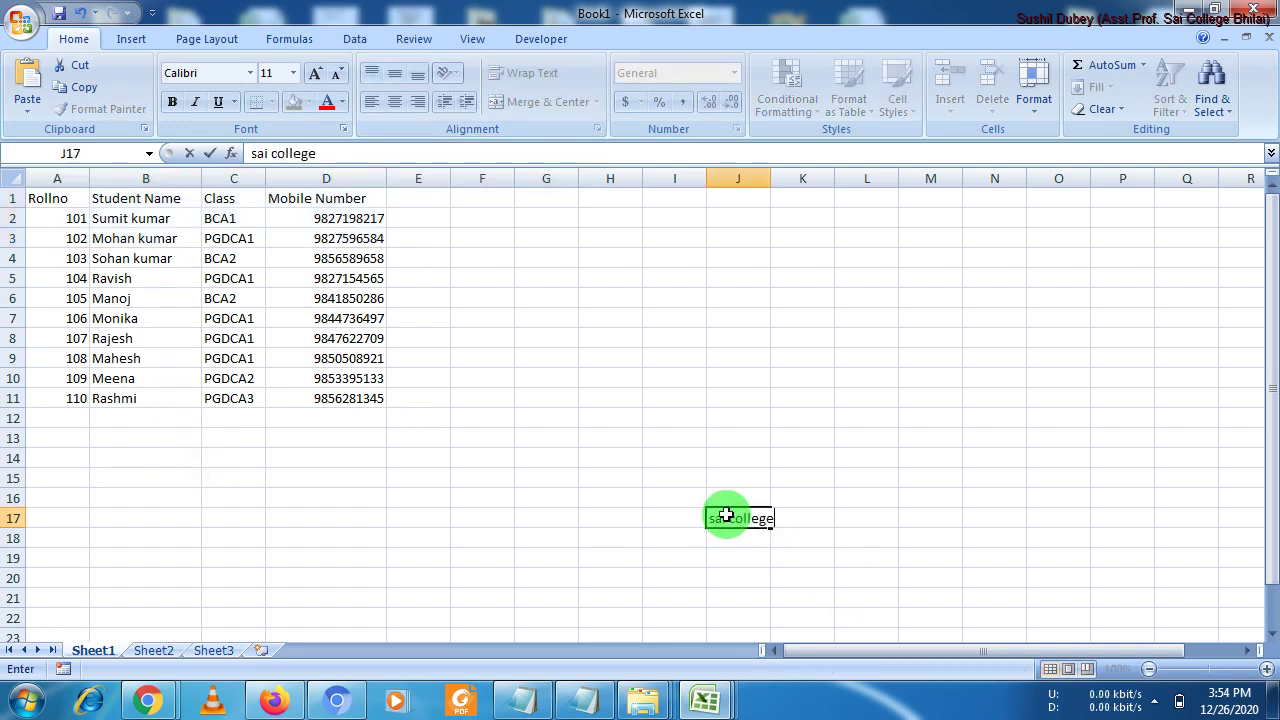
{"action": "key", "text": "Return"}
Make row 17 taller and column J wider, then give J17 All Borders.
{"action": "left_click", "coordinate": [724, 516]}
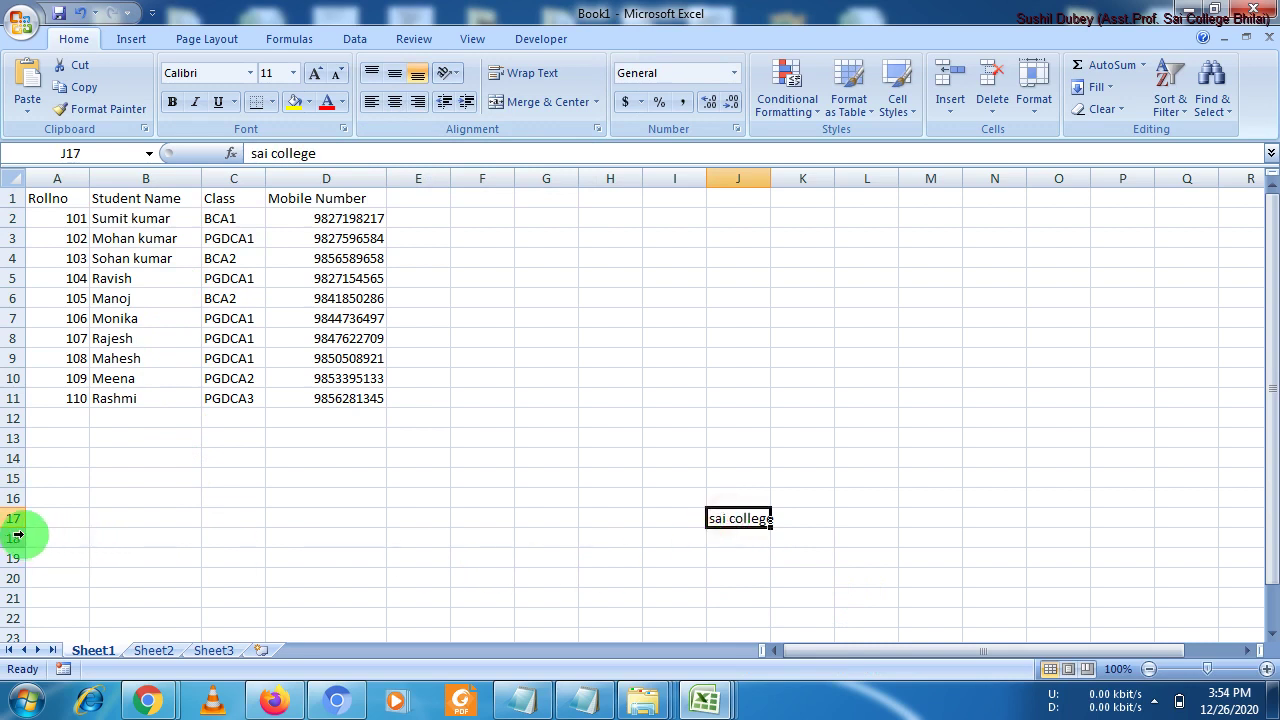
{"action": "left_click_drag", "start_coordinate": [20, 528], "coordinate": [30, 600]}
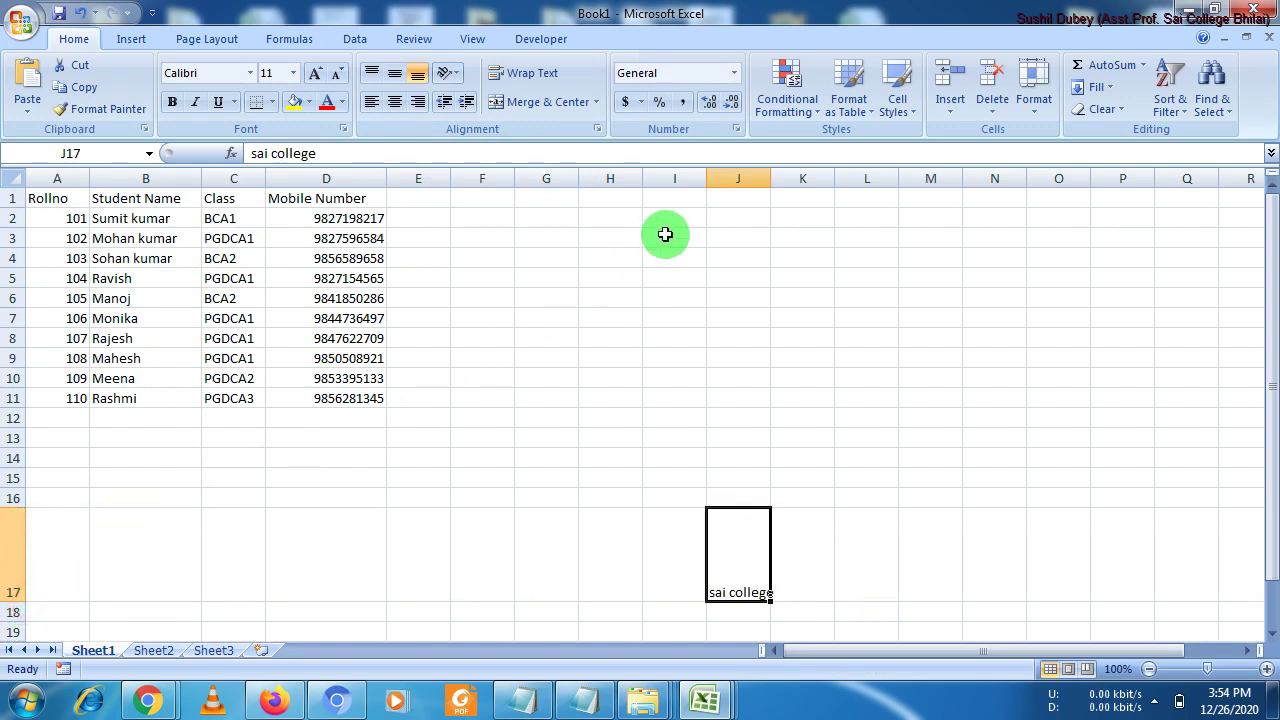
{"action": "left_click_drag", "start_coordinate": [776, 182], "coordinate": [950, 190]}
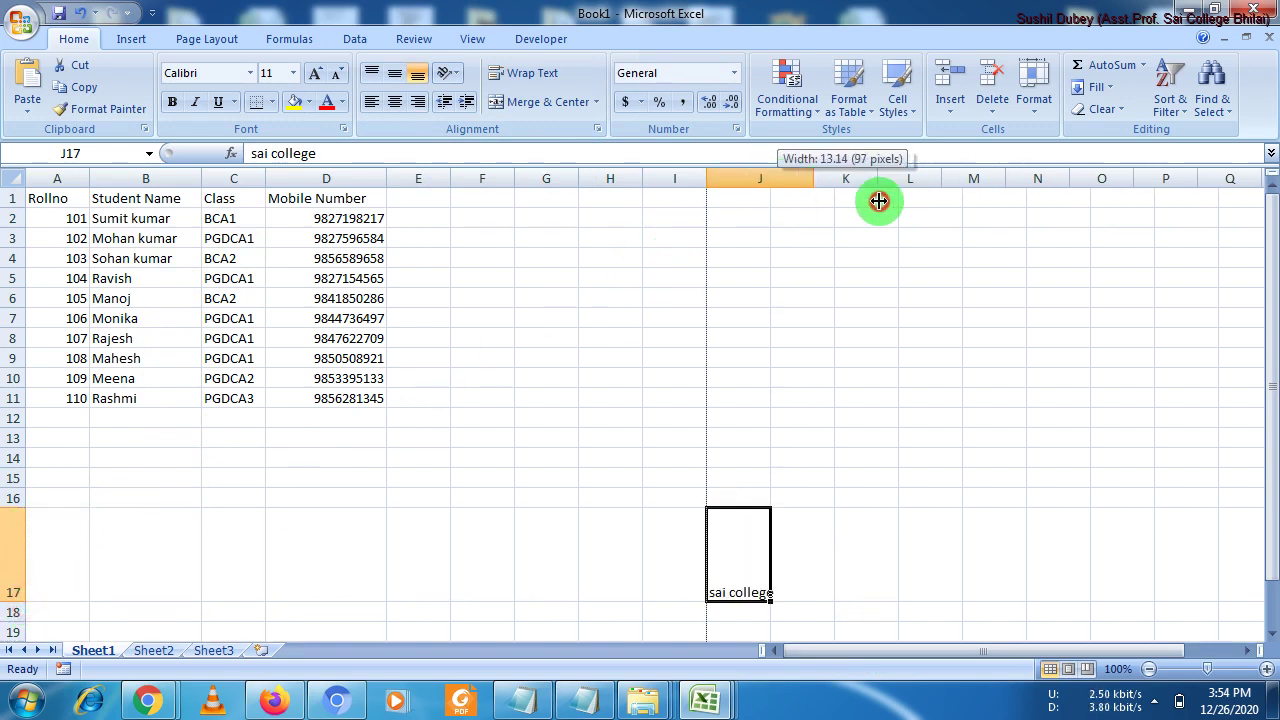
{"action": "left_click", "coordinate": [271, 102]}
{"action": "left_click", "coordinate": [293, 265]}
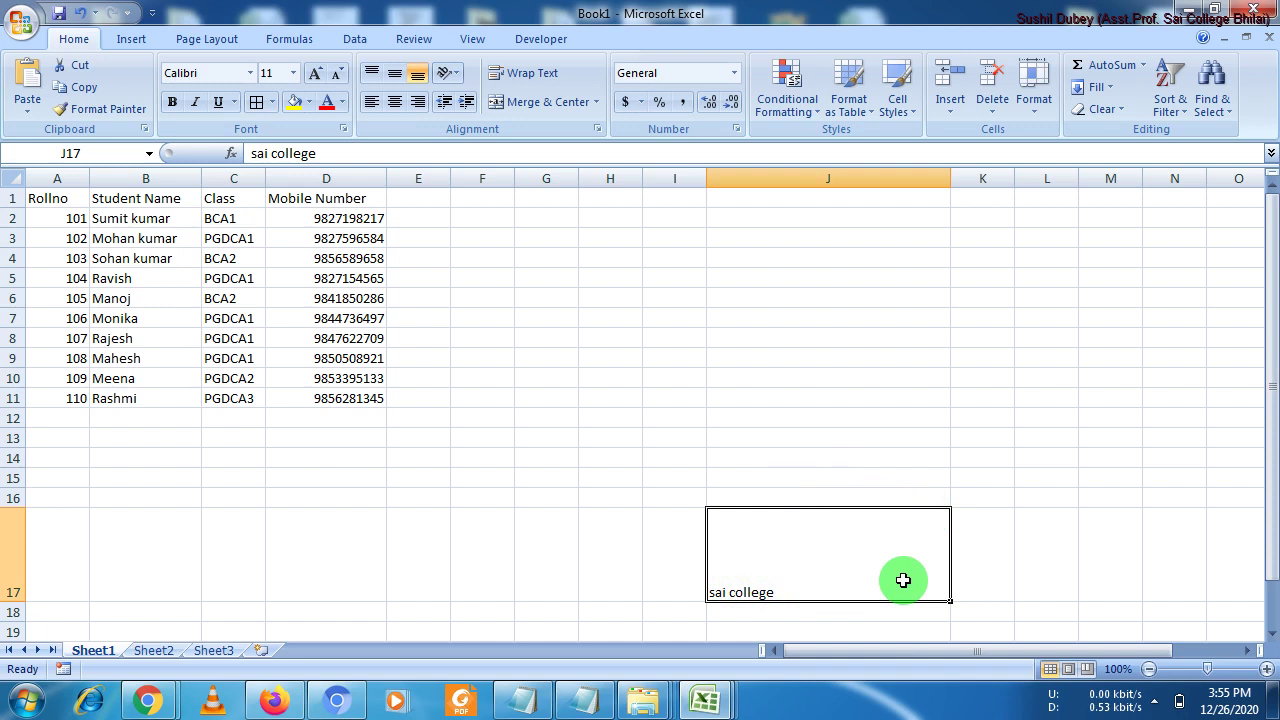
Try the alignment options on 'sai college', finishing with Bottom Align and Align Text Right.
{"action": "left_click", "coordinate": [373, 73]}
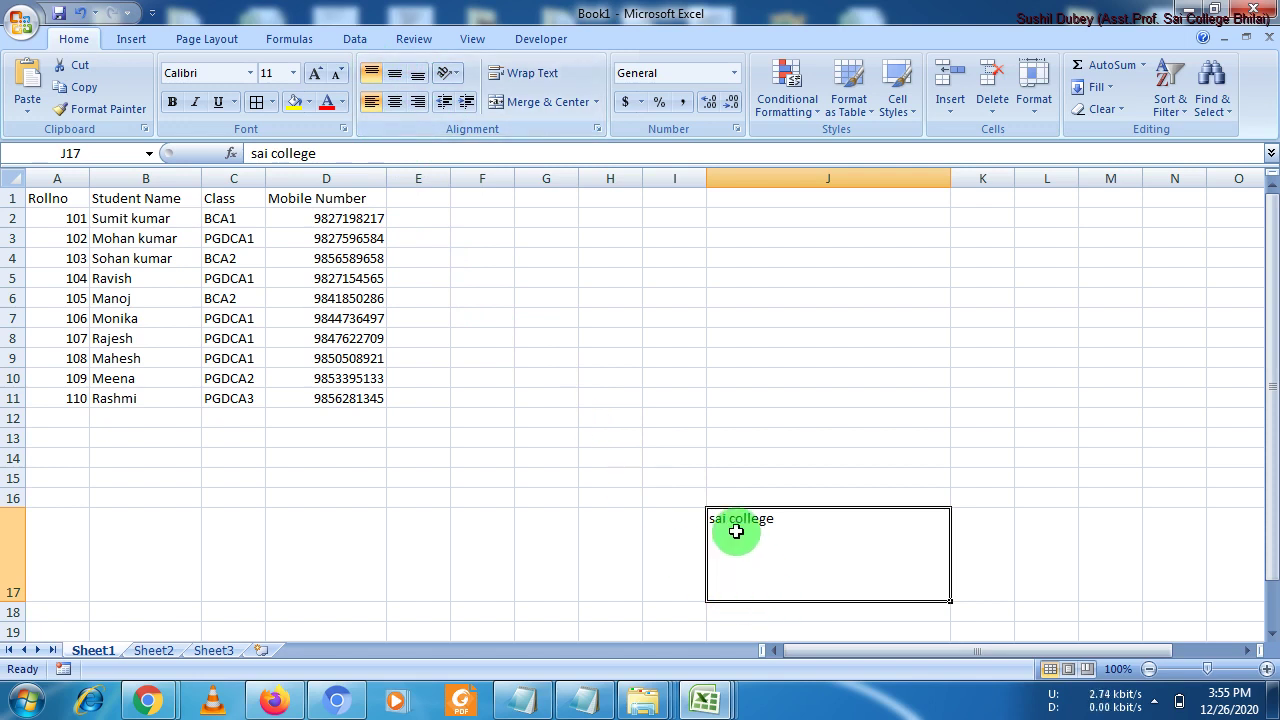
{"action": "left_click", "coordinate": [394, 78]}
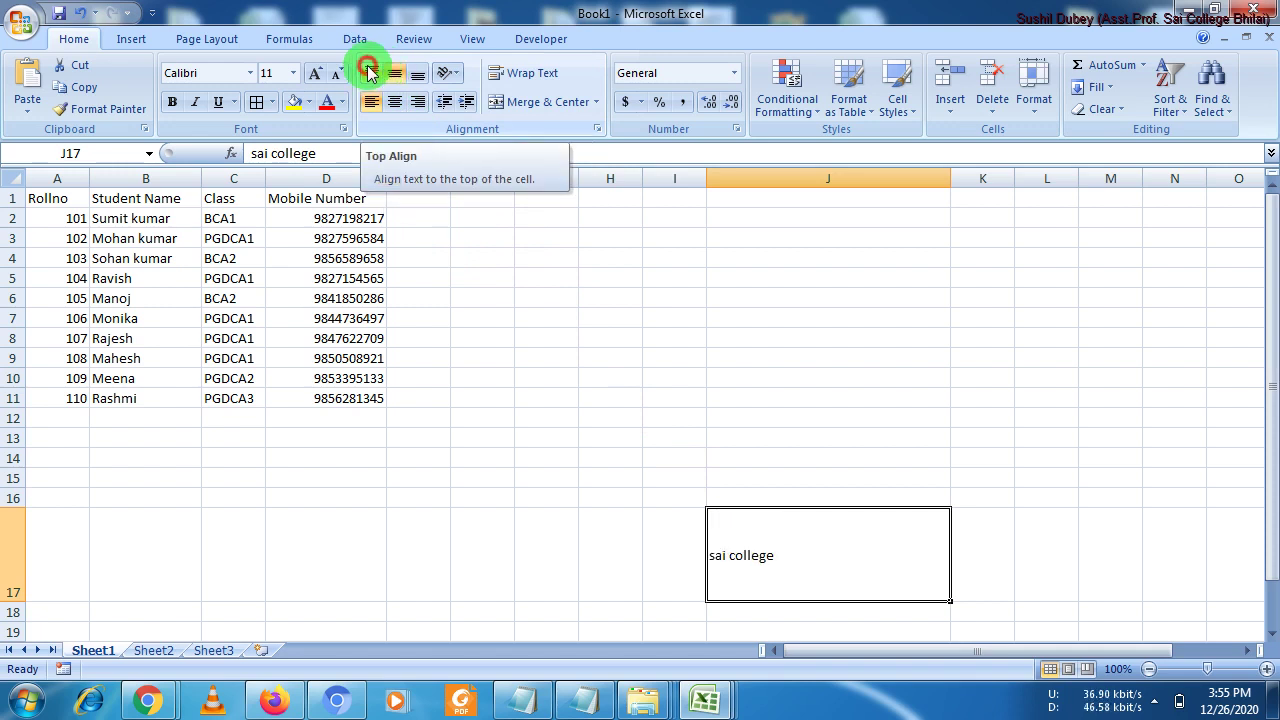
{"action": "left_click", "coordinate": [371, 72]}
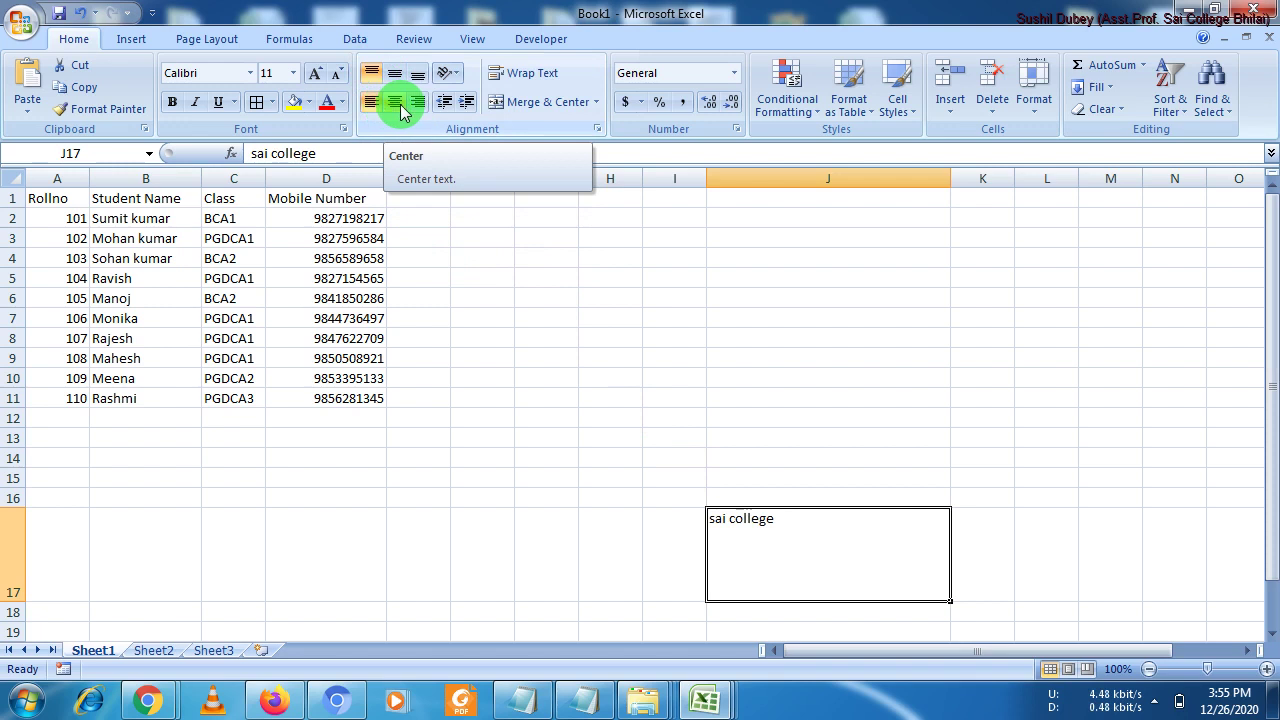
{"action": "left_click", "coordinate": [396, 104]}
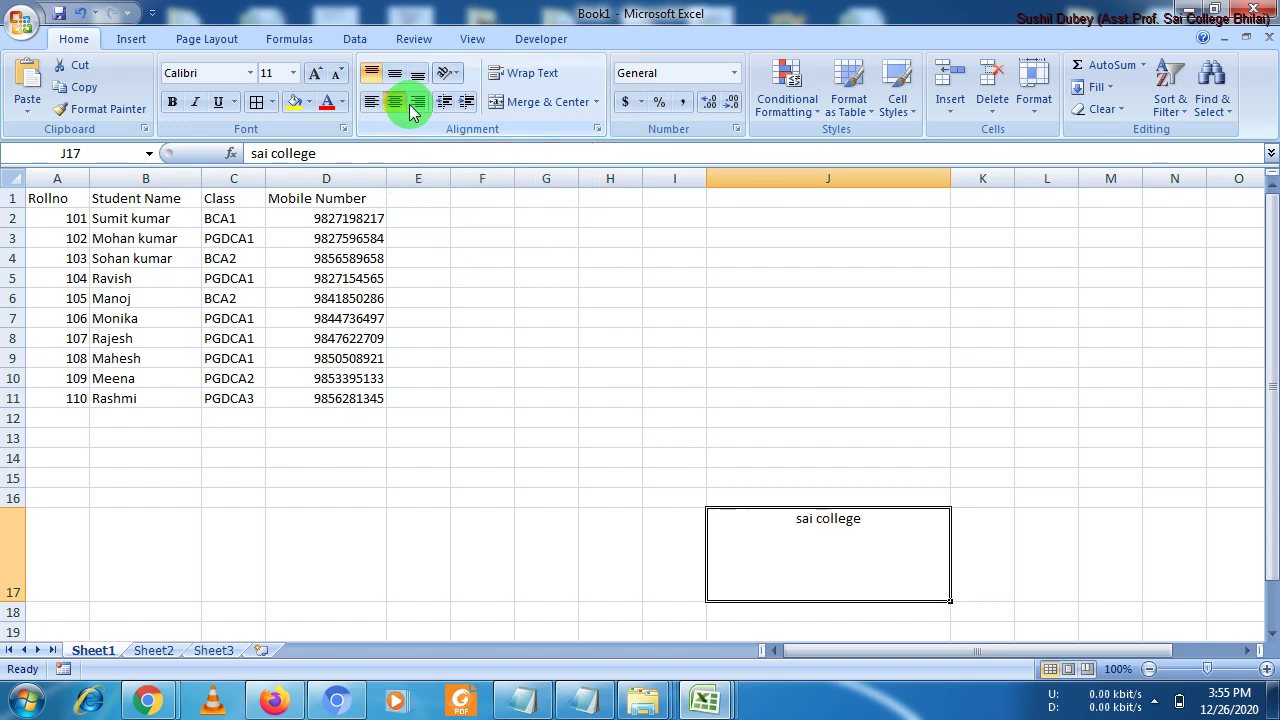
{"action": "left_click", "coordinate": [418, 104]}
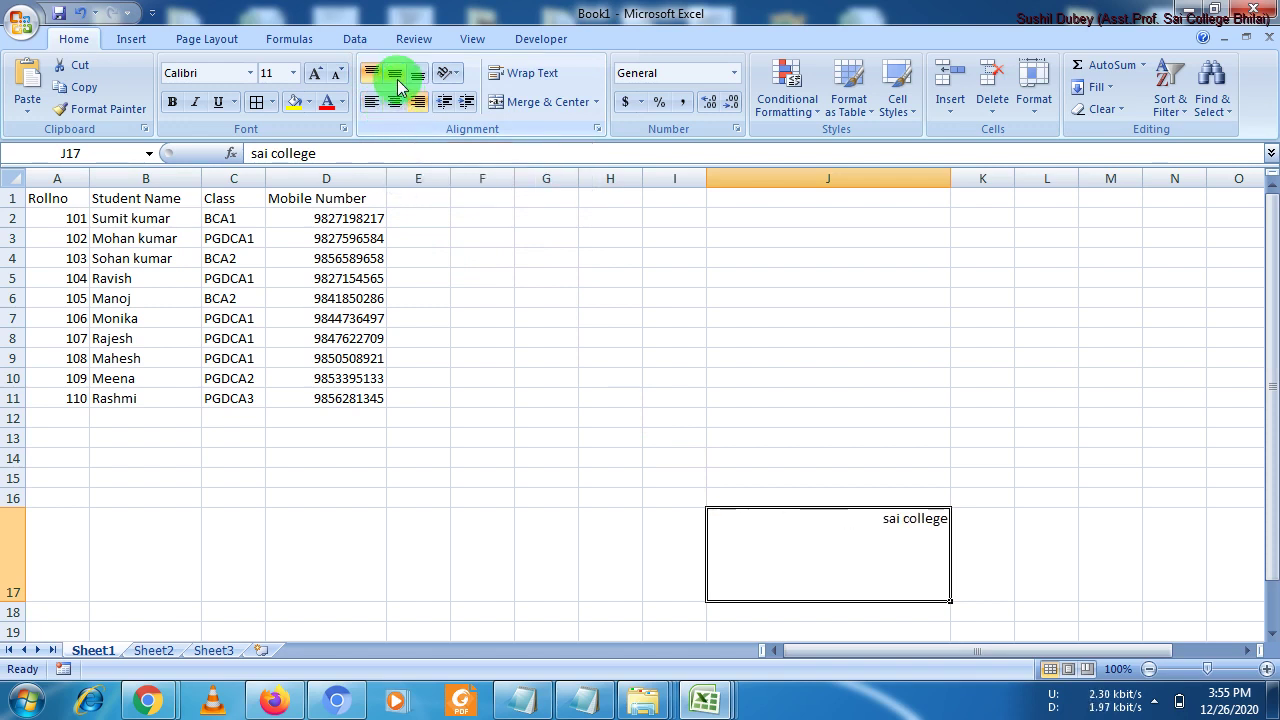
{"action": "left_click", "coordinate": [371, 101]}
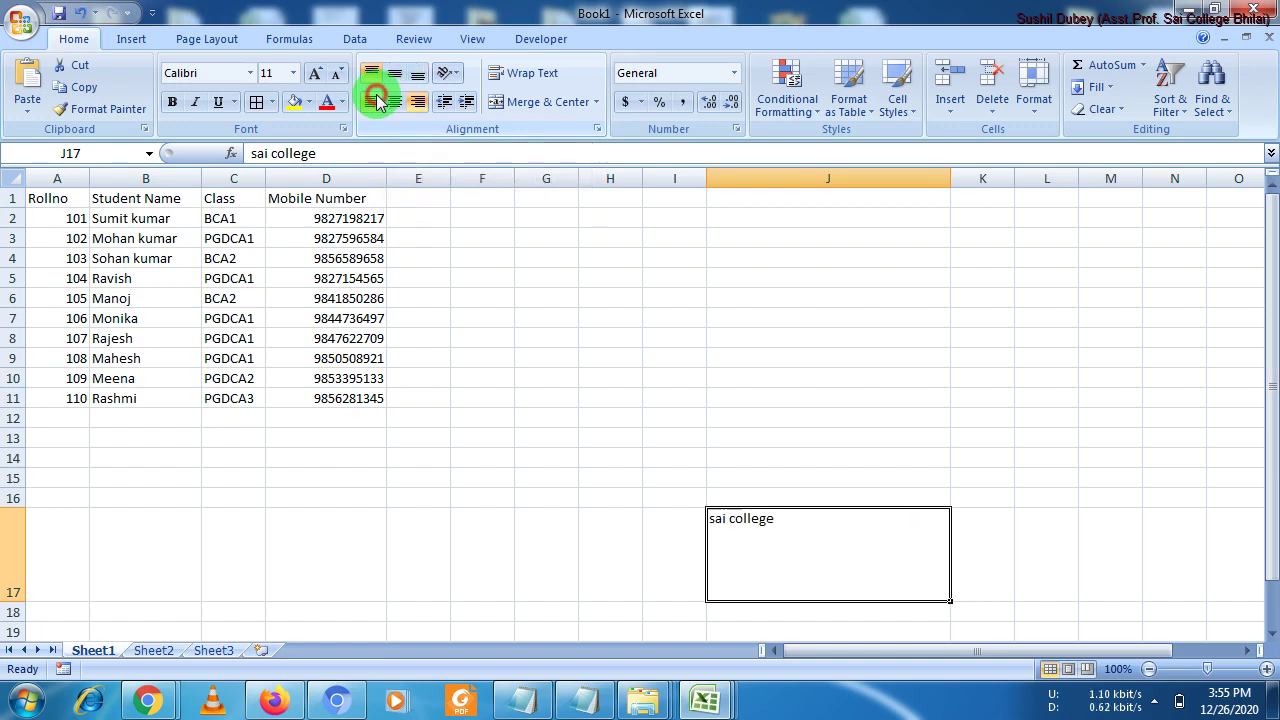
{"action": "left_click", "coordinate": [397, 80]}
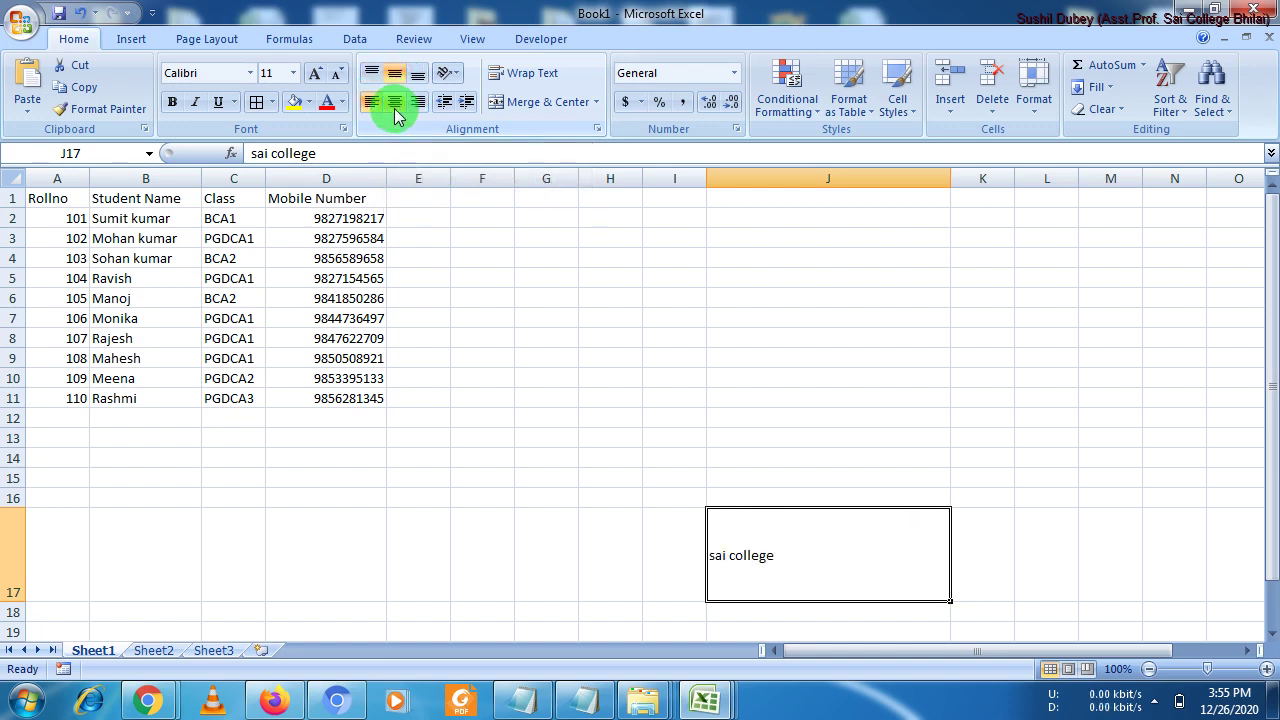
{"action": "left_click", "coordinate": [395, 105]}
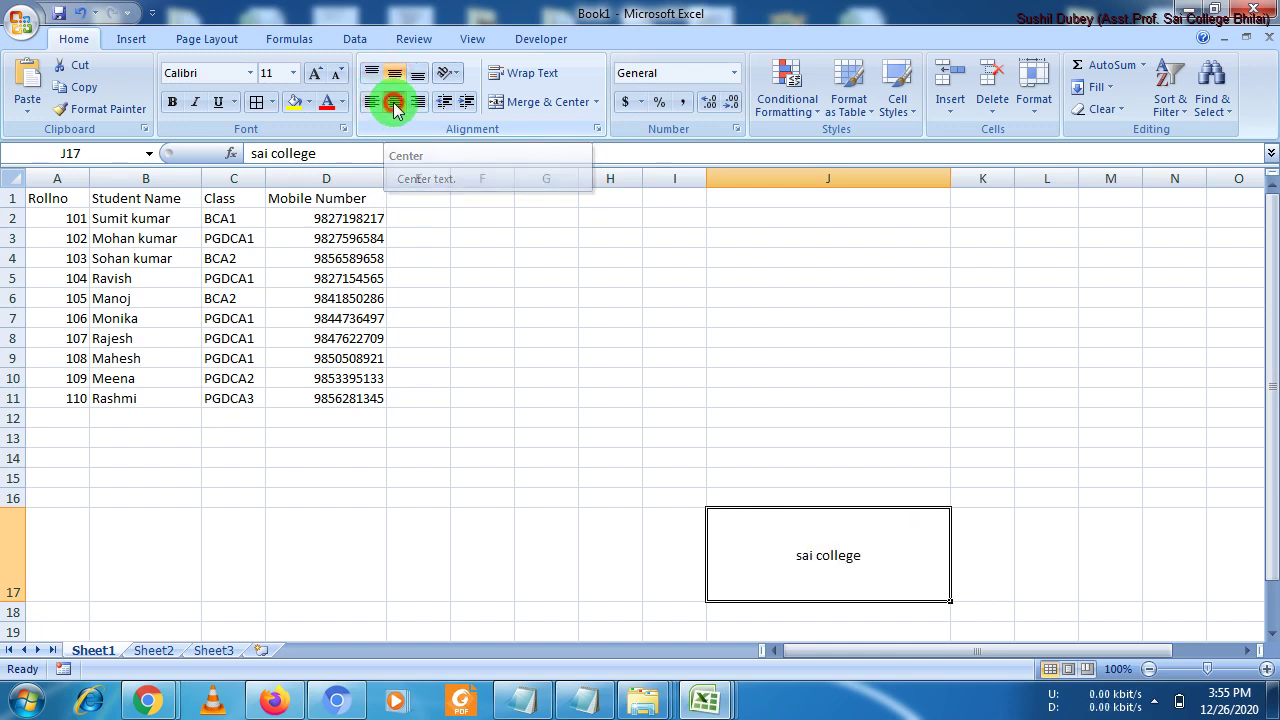
{"action": "left_click", "coordinate": [418, 104]}
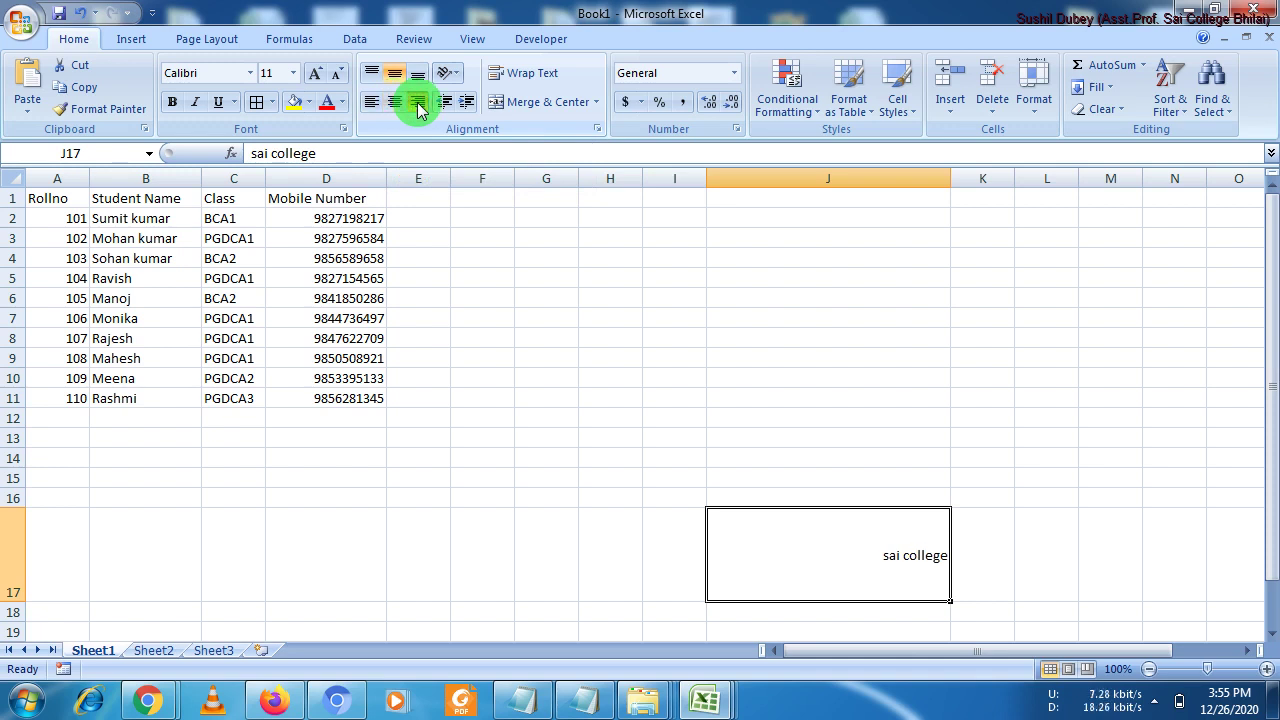
{"action": "left_click", "coordinate": [371, 102]}
{"action": "left_click", "coordinate": [418, 74]}
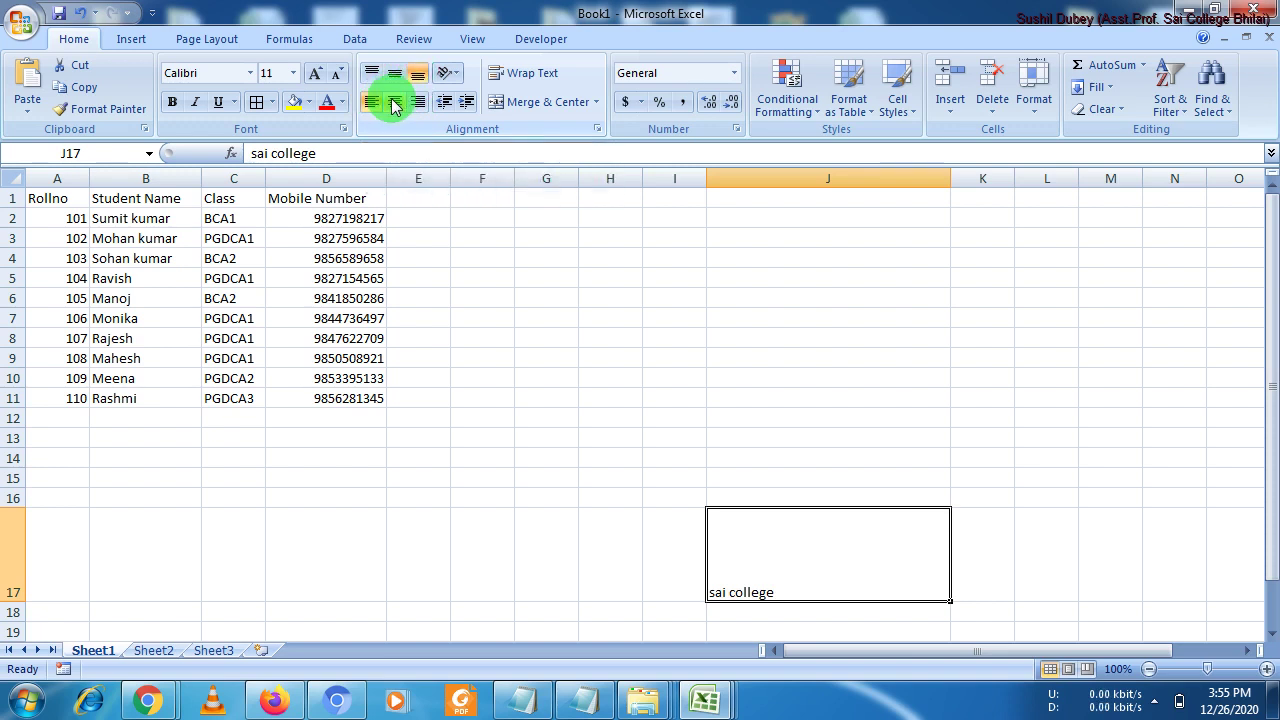
{"action": "left_click", "coordinate": [395, 102]}
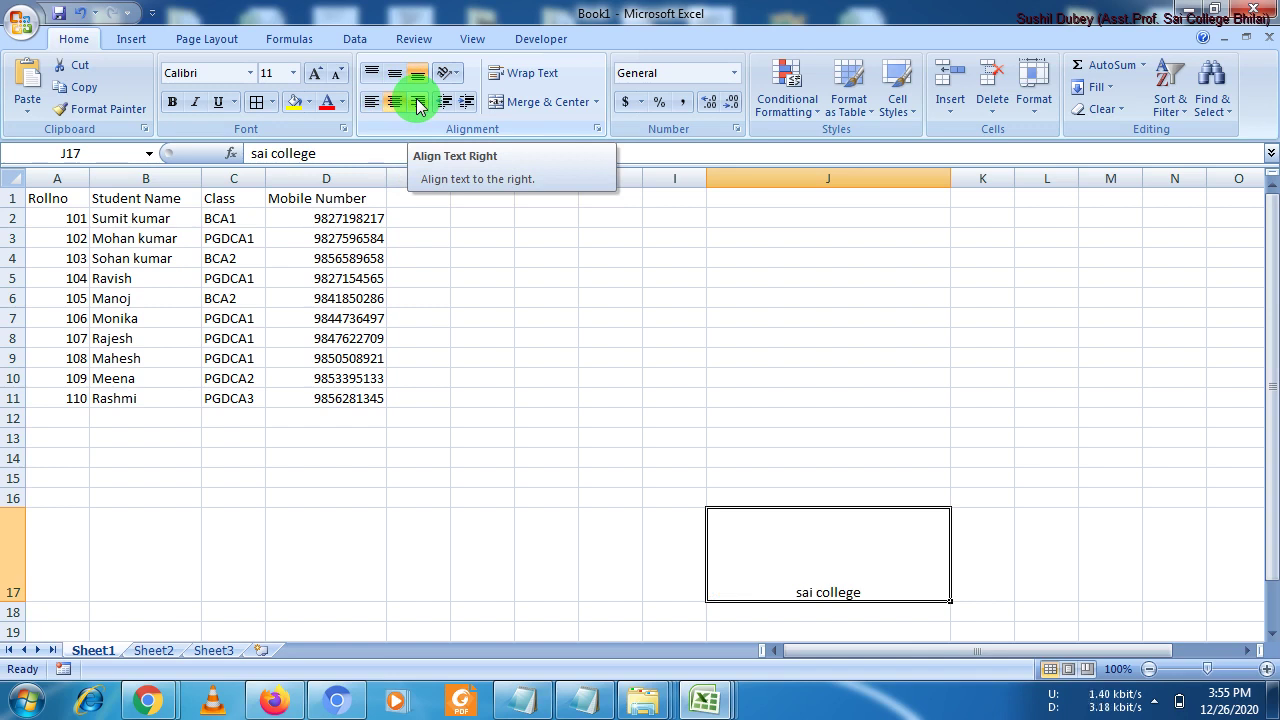
{"action": "left_click", "coordinate": [418, 102]}
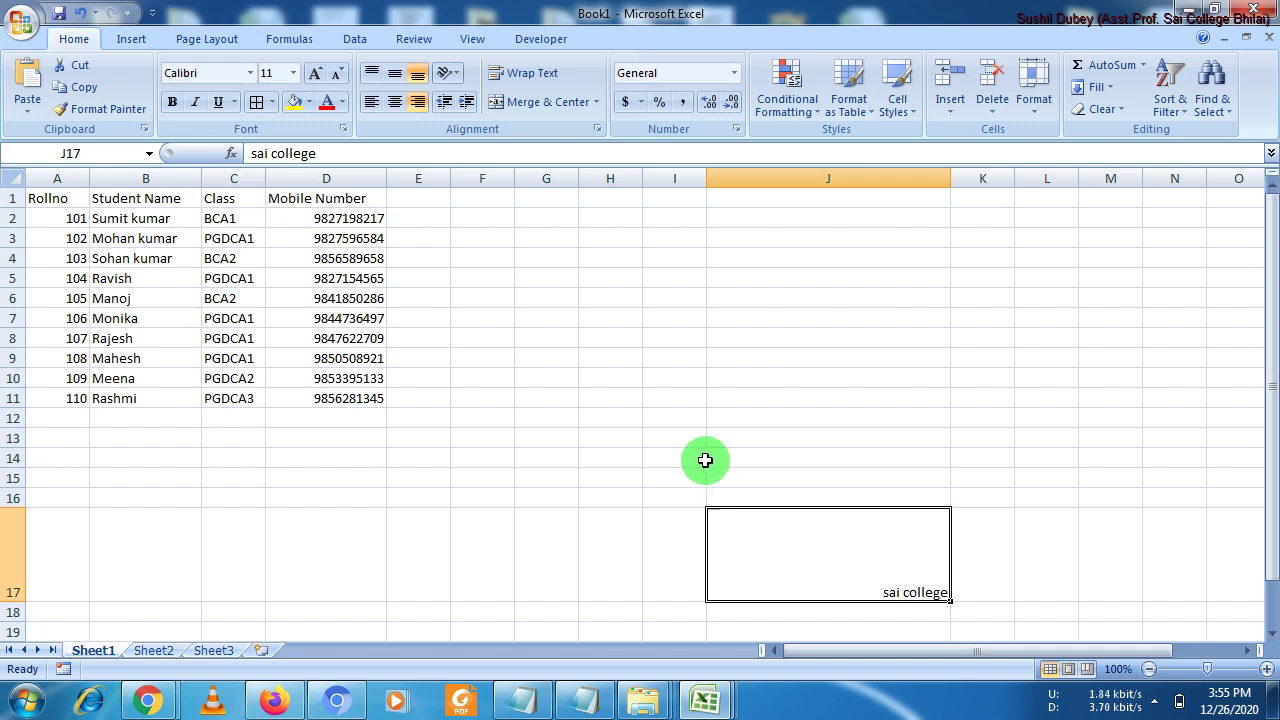
Rotate 'sai college' through Rotate Text Up and Angle Counterclockwise, ending with Rotate Text Down.
{"action": "left_click", "coordinate": [456, 80]}
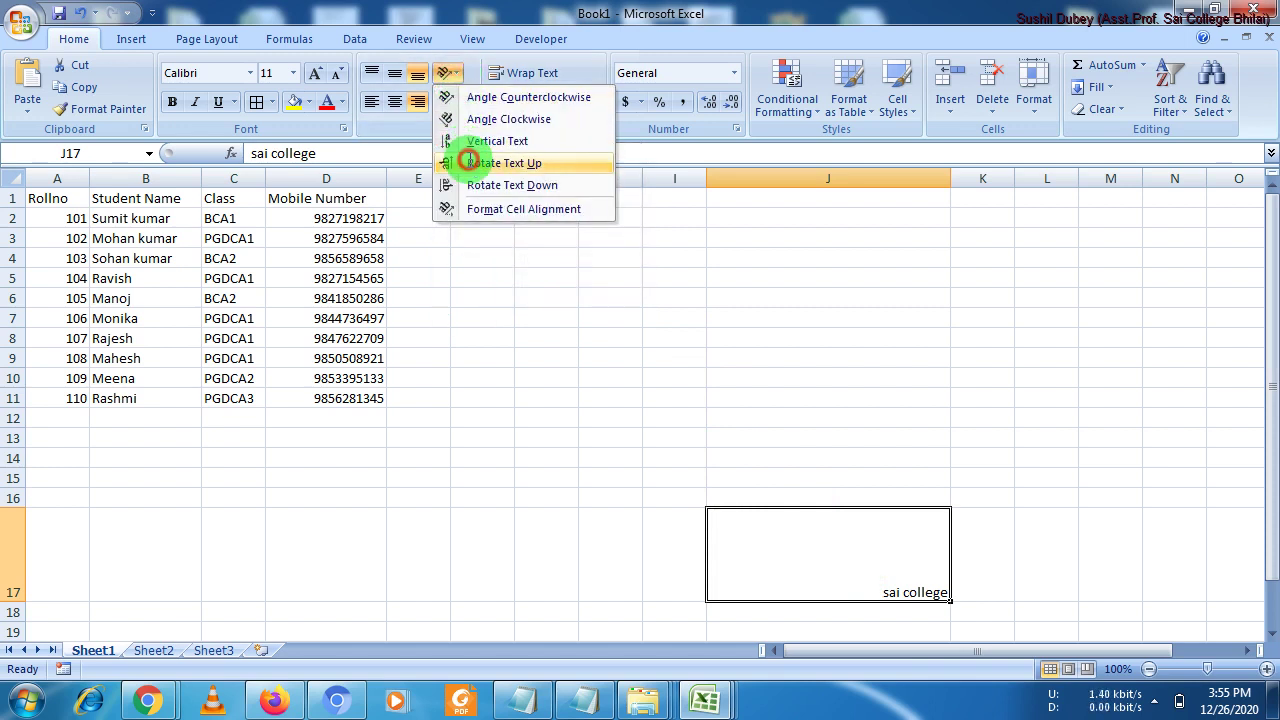
{"action": "left_click", "coordinate": [468, 162]}
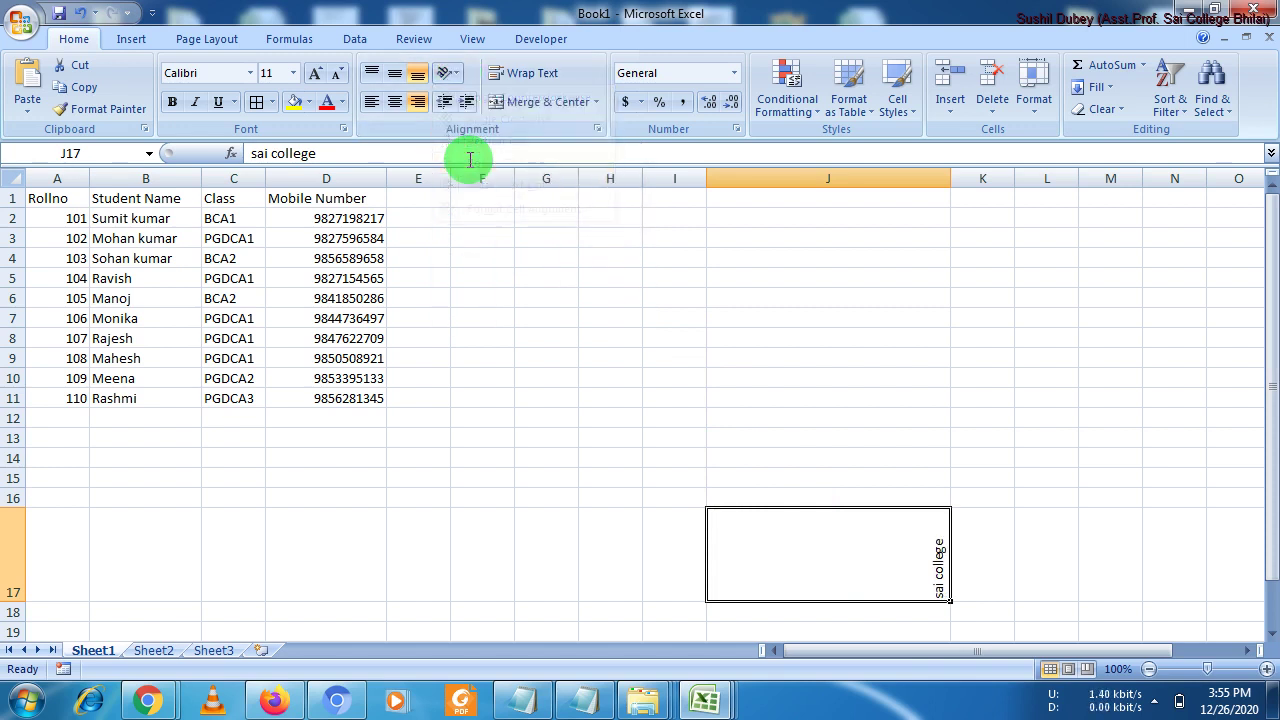
{"action": "left_click", "coordinate": [450, 76]}
{"action": "left_click", "coordinate": [466, 98]}
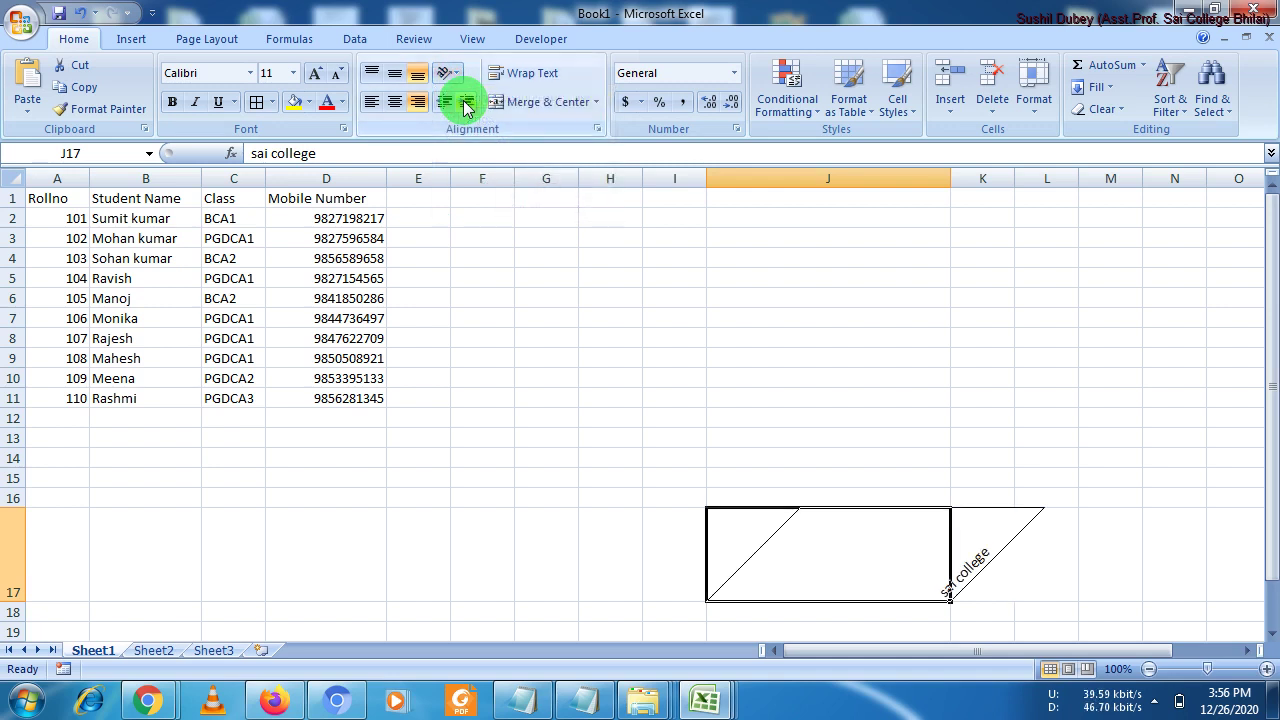
{"action": "left_click", "coordinate": [455, 78]}
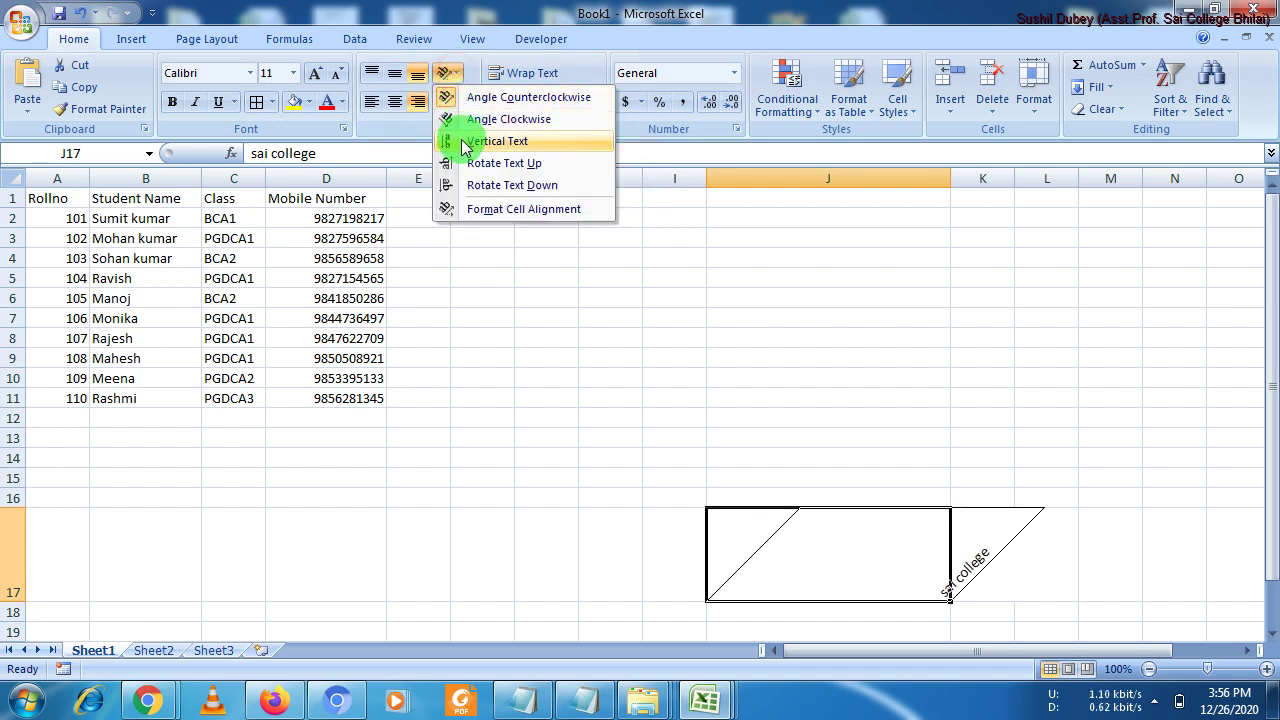
{"action": "left_click", "coordinate": [470, 185]}
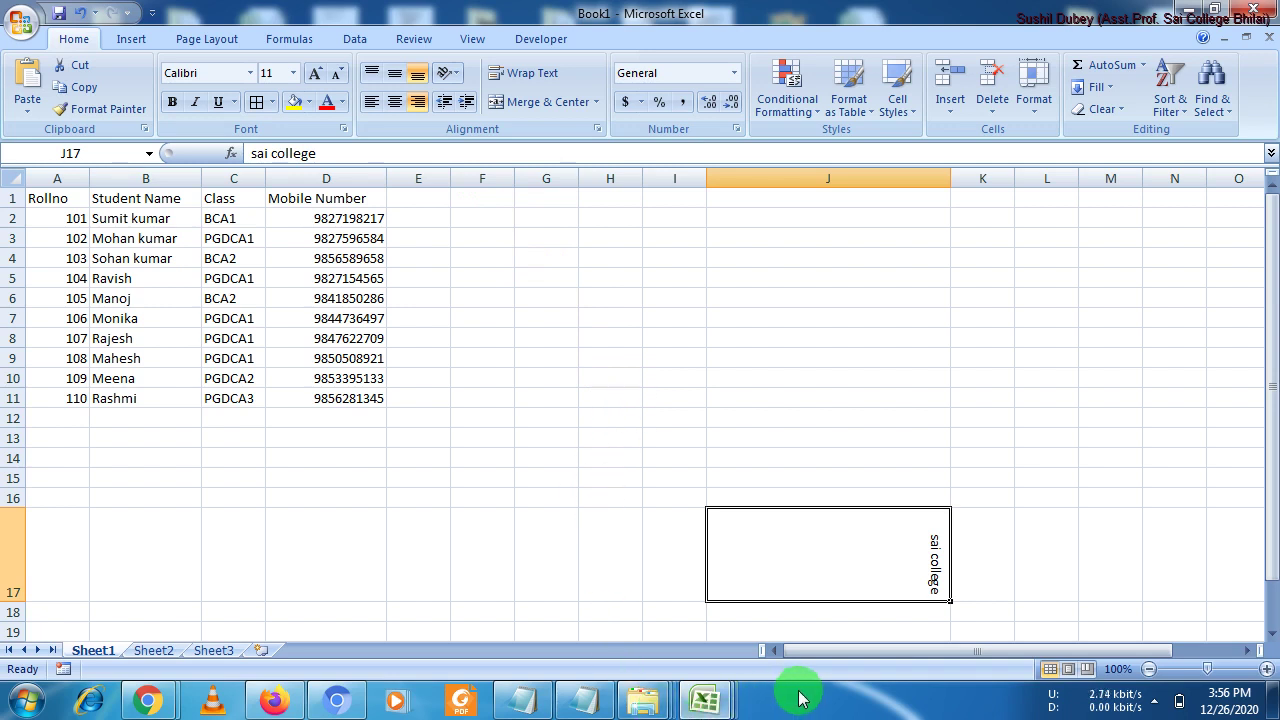
{"action": "left_click", "coordinate": [45, 199]}
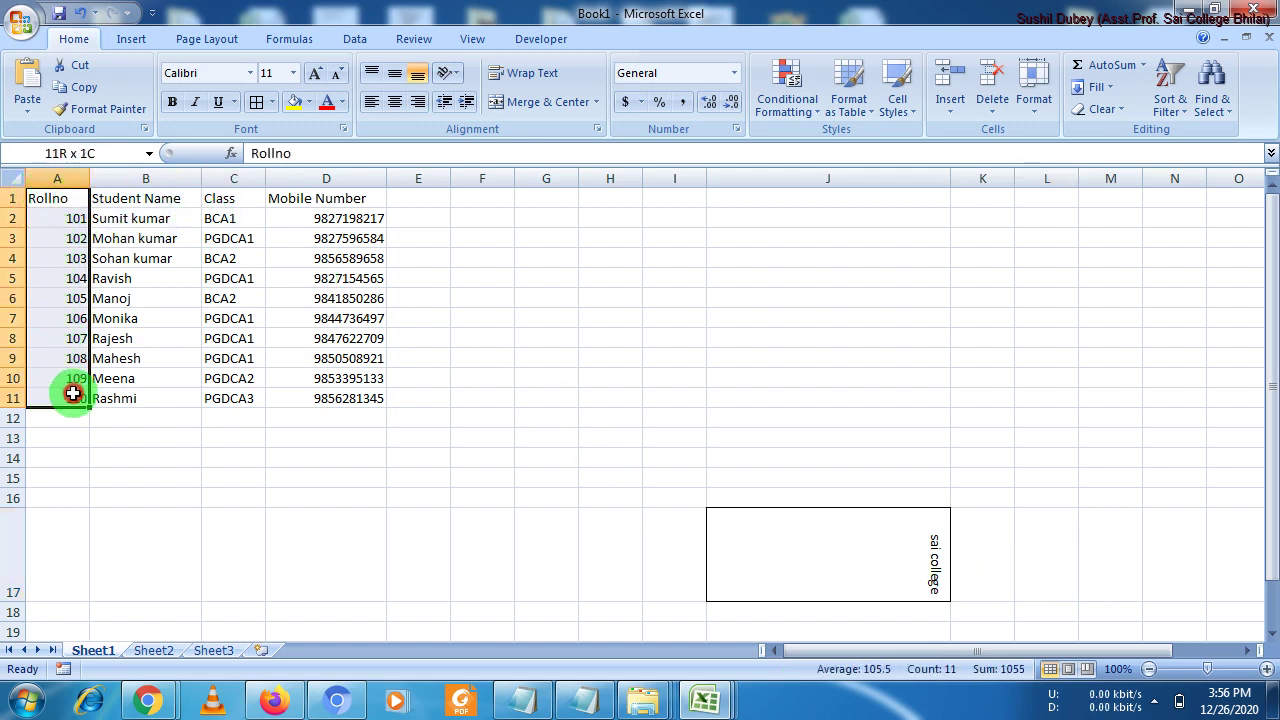
Centre the roll numbers in A1:A11 and apply All Borders to the table A1:D11.
{"action": "left_click_drag", "start_coordinate": [118, 203], "coordinate": [63, 391]}
{"action": "left_click", "coordinate": [394, 106]}
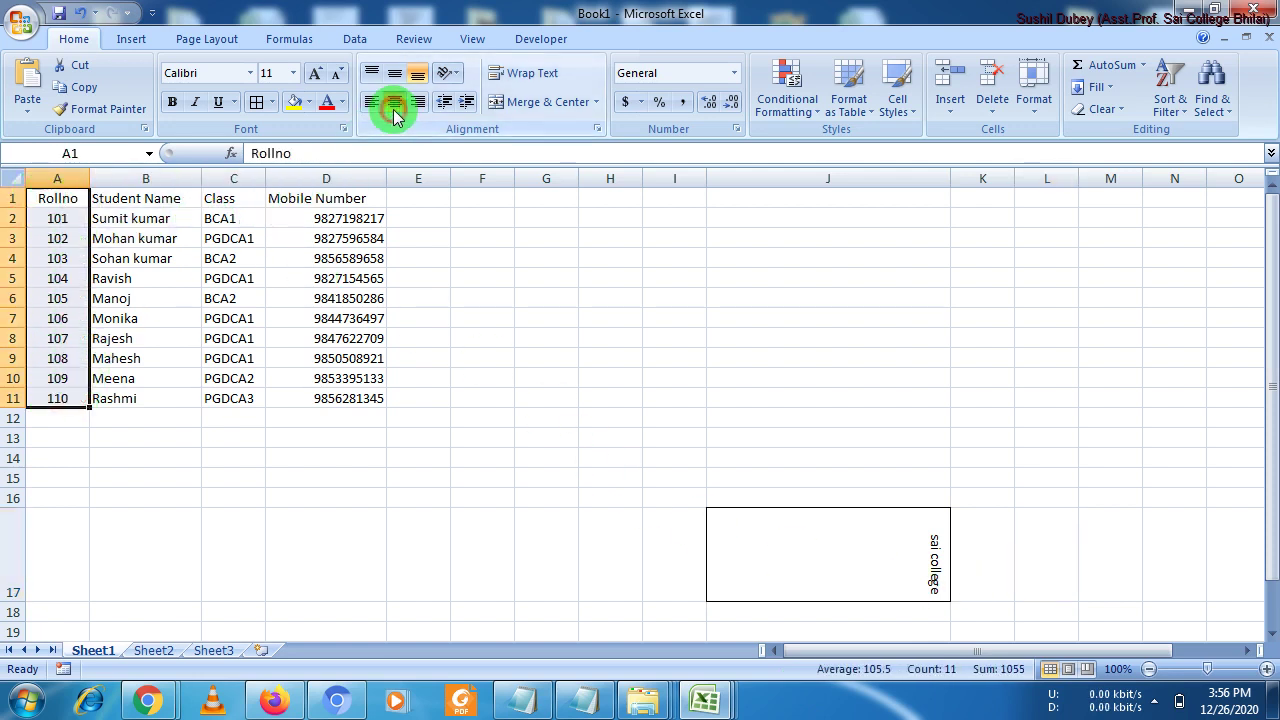
{"action": "left_click_drag", "start_coordinate": [62, 196], "coordinate": [339, 180]}
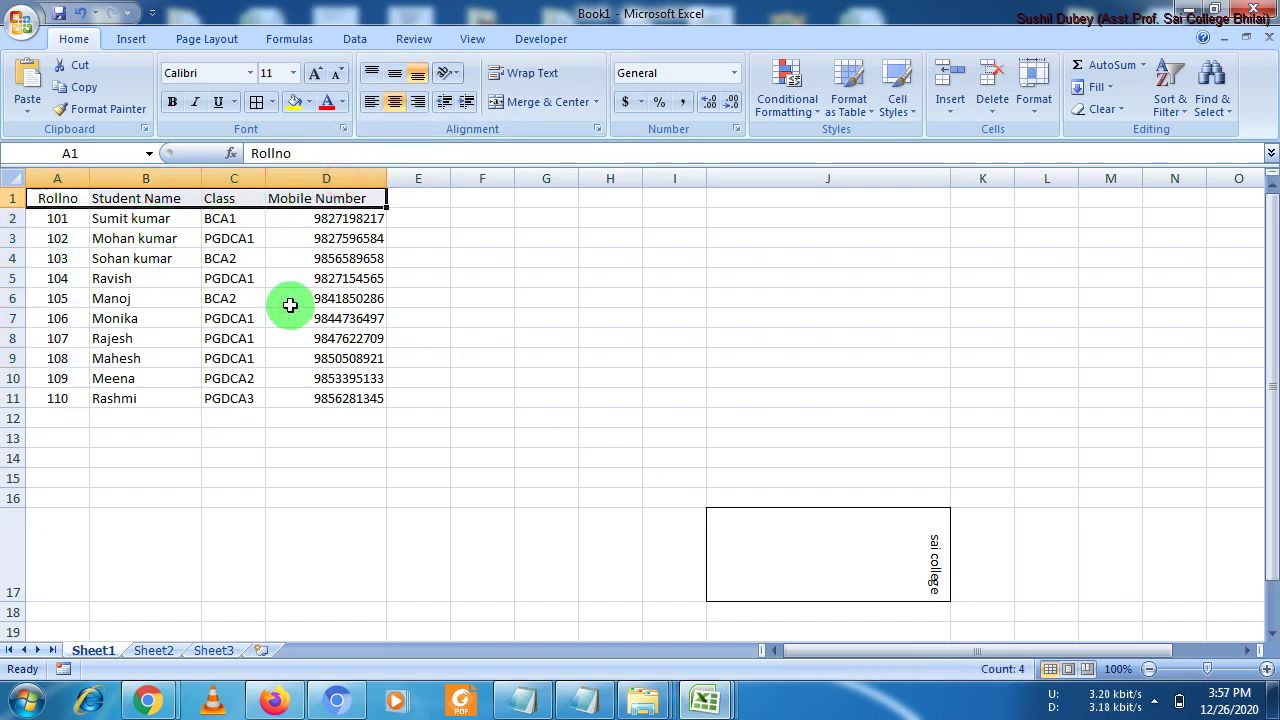
{"action": "left_click_drag", "start_coordinate": [341, 220], "coordinate": [347, 380]}
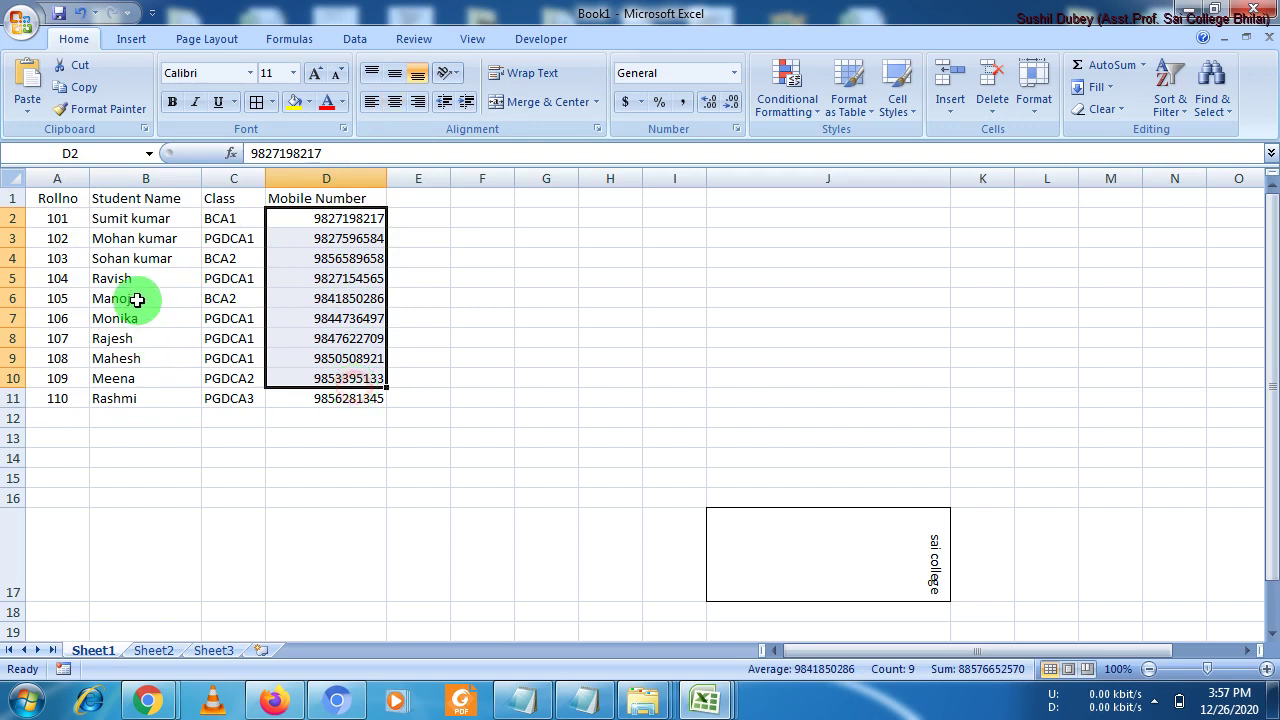
{"action": "left_click_drag", "start_coordinate": [132, 215], "coordinate": [145, 390]}
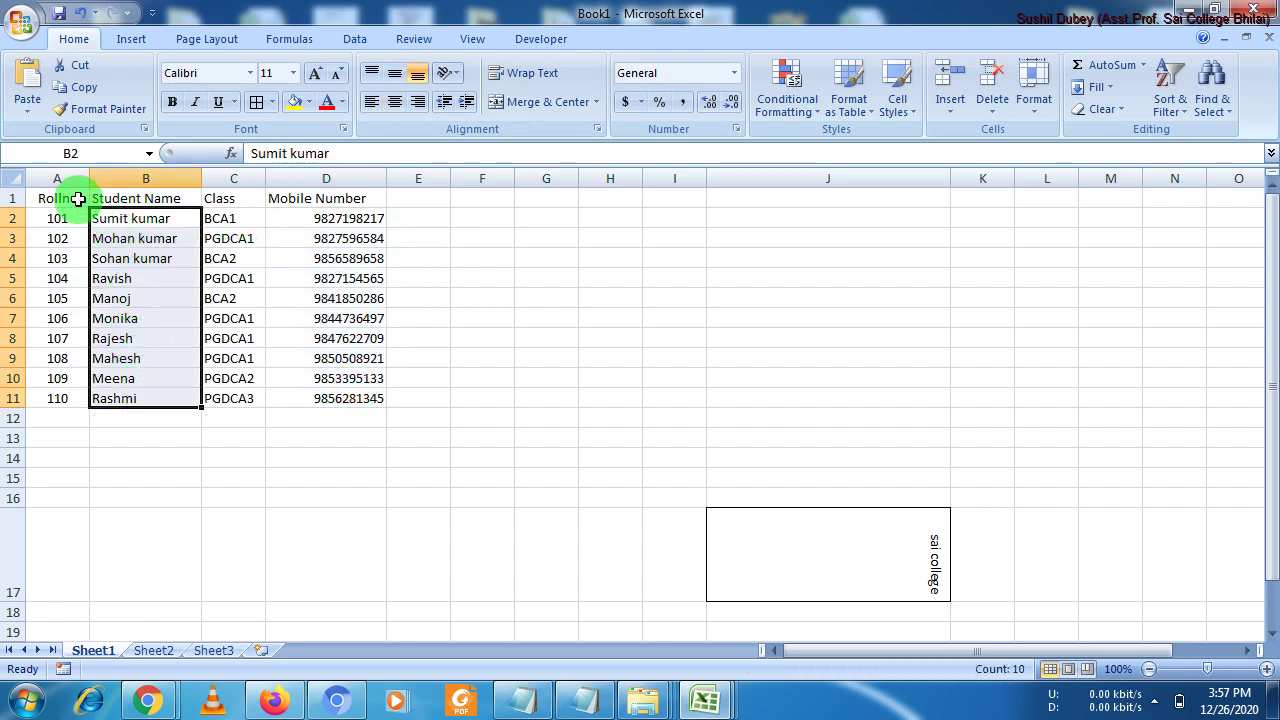
{"action": "mouse_move", "coordinate": [78, 199]}
{"action": "left_mouse_down"}
{"action": "mouse_move", "coordinate": [286, 334]}
{"action": "mouse_move", "coordinate": [332, 404]}
{"action": "left_mouse_up"}
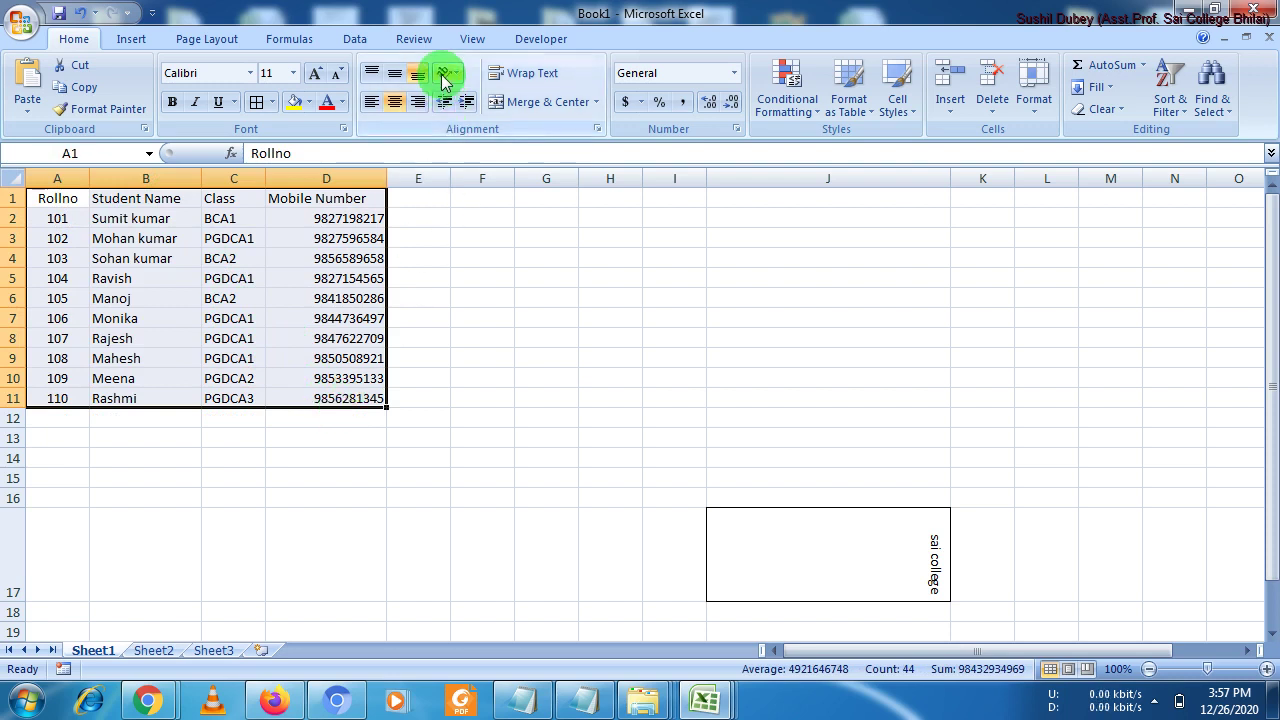
{"action": "left_click", "coordinate": [272, 103]}
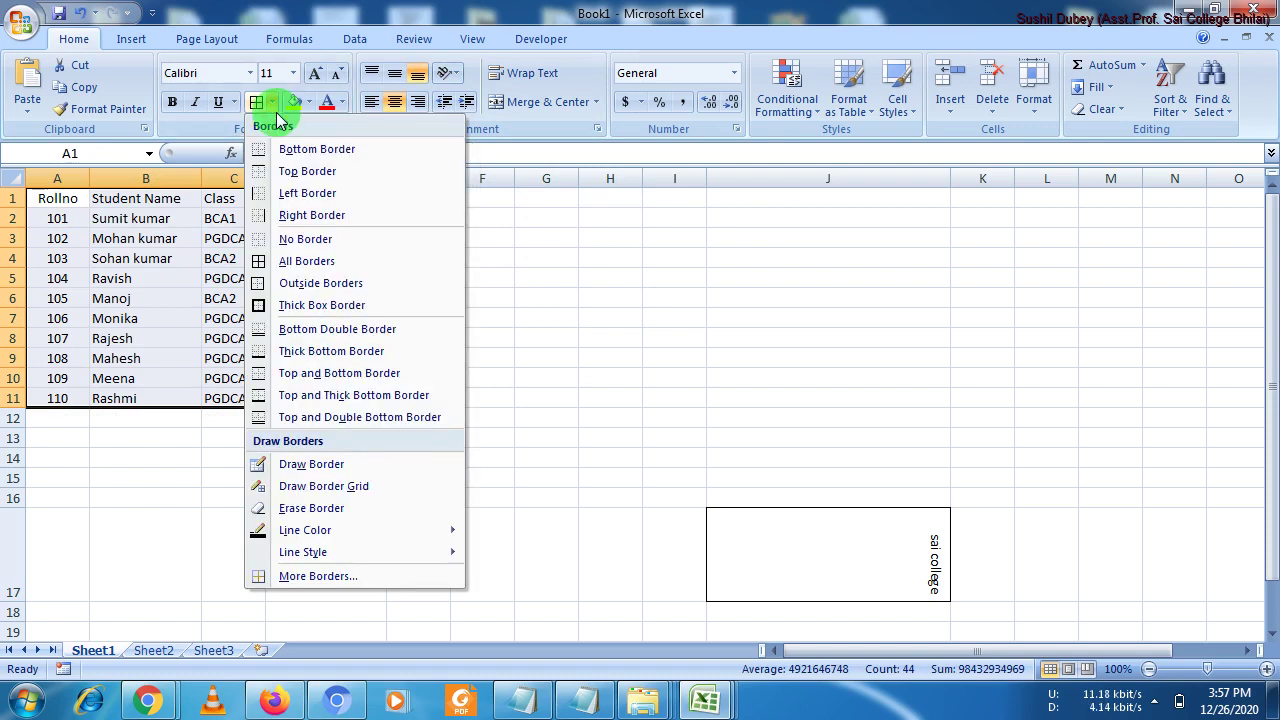
{"action": "left_click", "coordinate": [290, 261]}
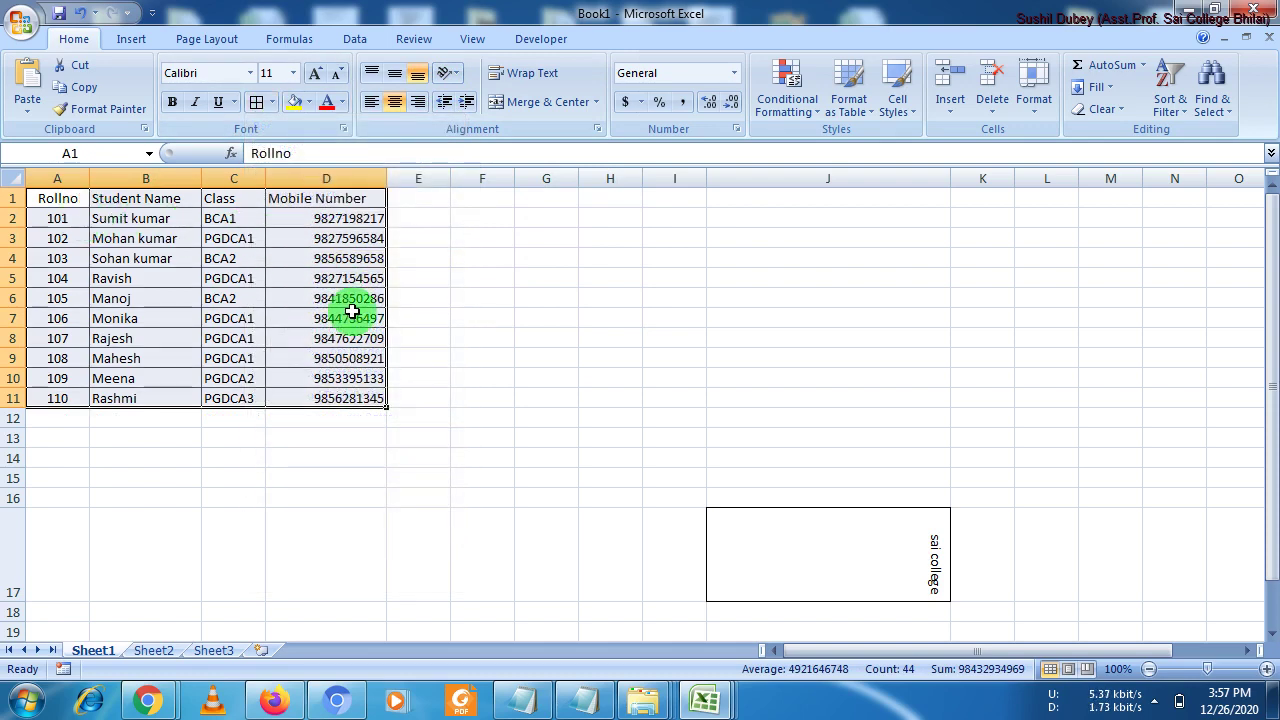
Delete the cells I14:K19 holding the 'sai college' box, shifting cells left.
{"action": "left_click", "coordinate": [603, 521]}
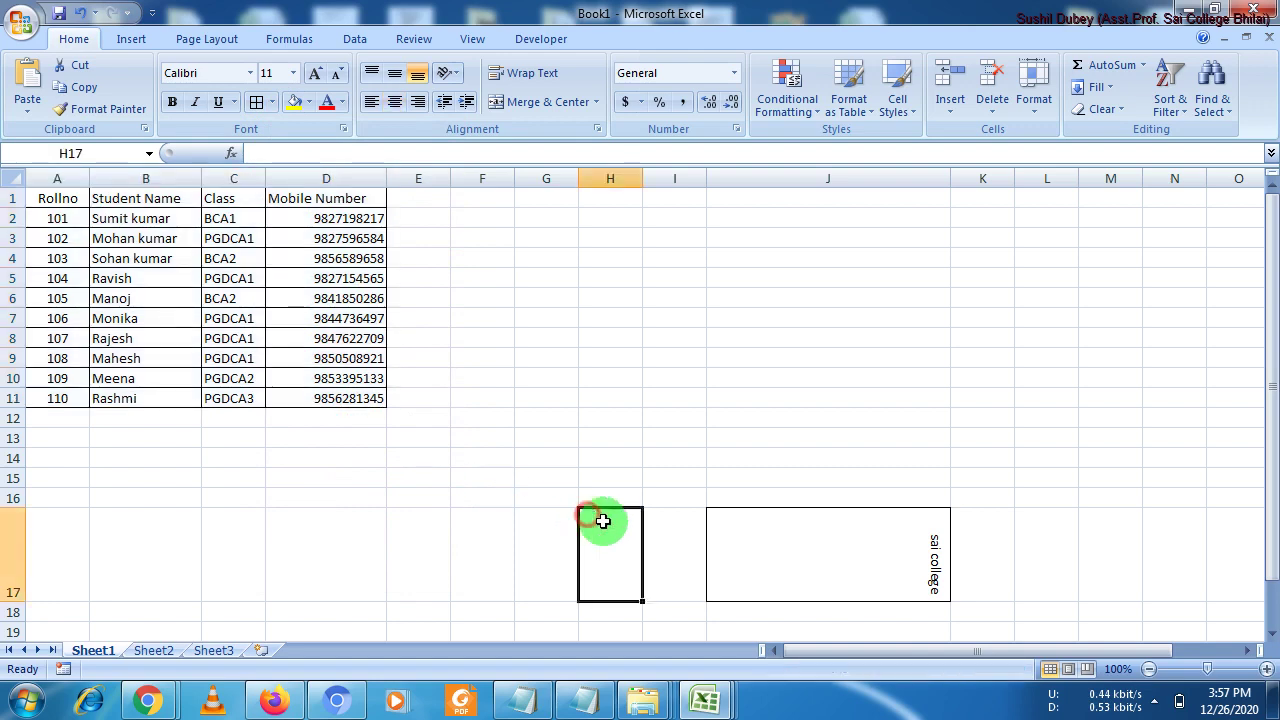
{"action": "left_click_drag", "start_coordinate": [690, 462], "coordinate": [975, 628]}
{"action": "right_click", "coordinate": [880, 475]}
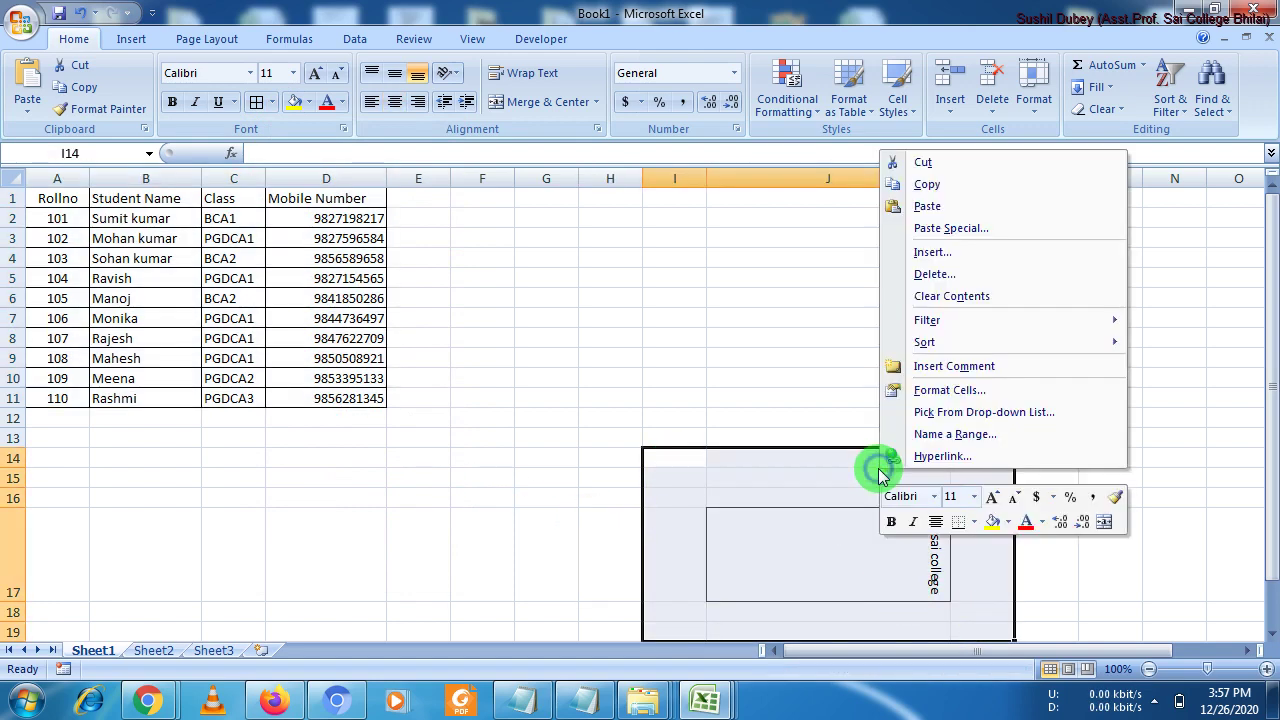
{"action": "left_click", "coordinate": [930, 275]}
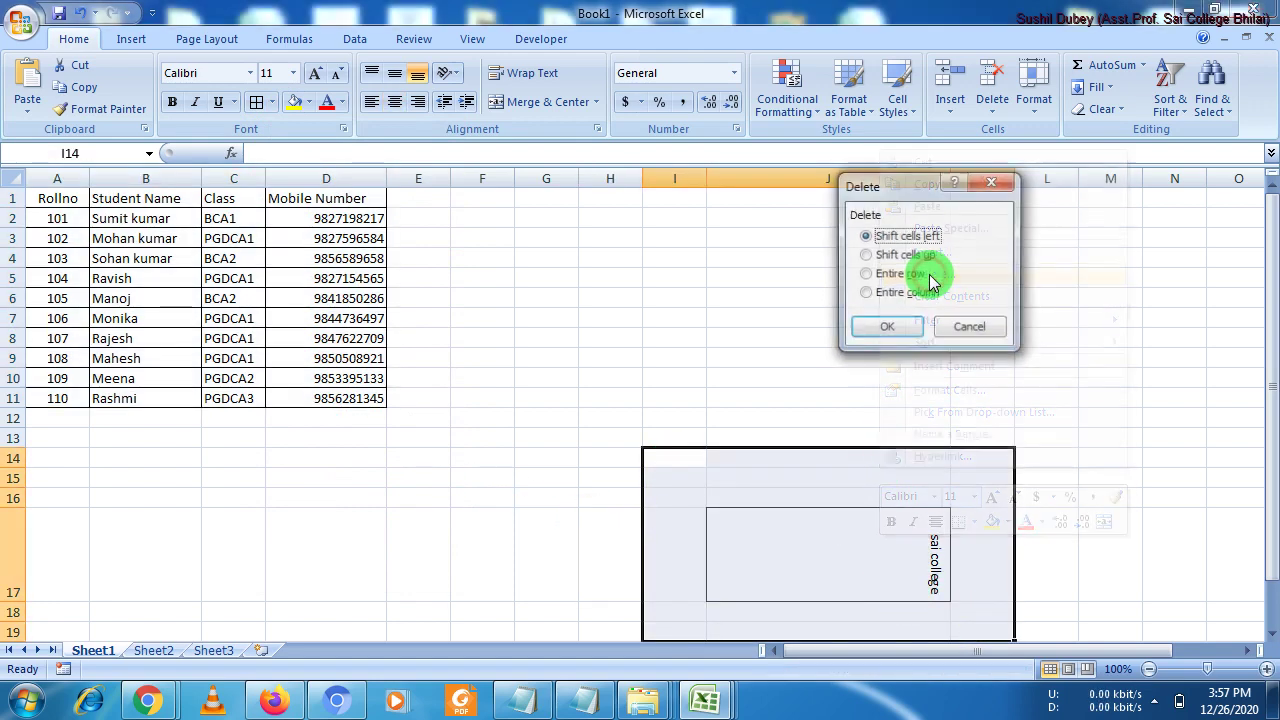
{"action": "left_click", "coordinate": [895, 321]}
{"action": "left_click", "coordinate": [655, 415]}
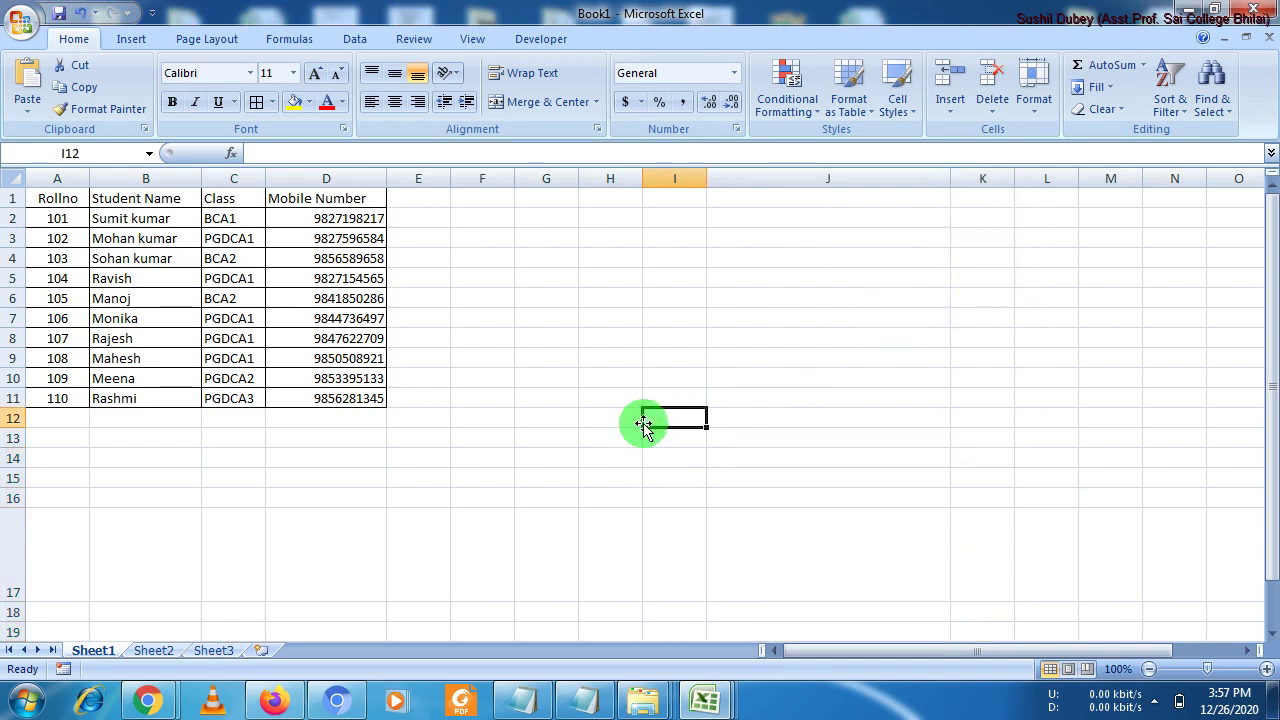
{"action": "left_click_drag", "start_coordinate": [57, 198], "coordinate": [322, 199]}
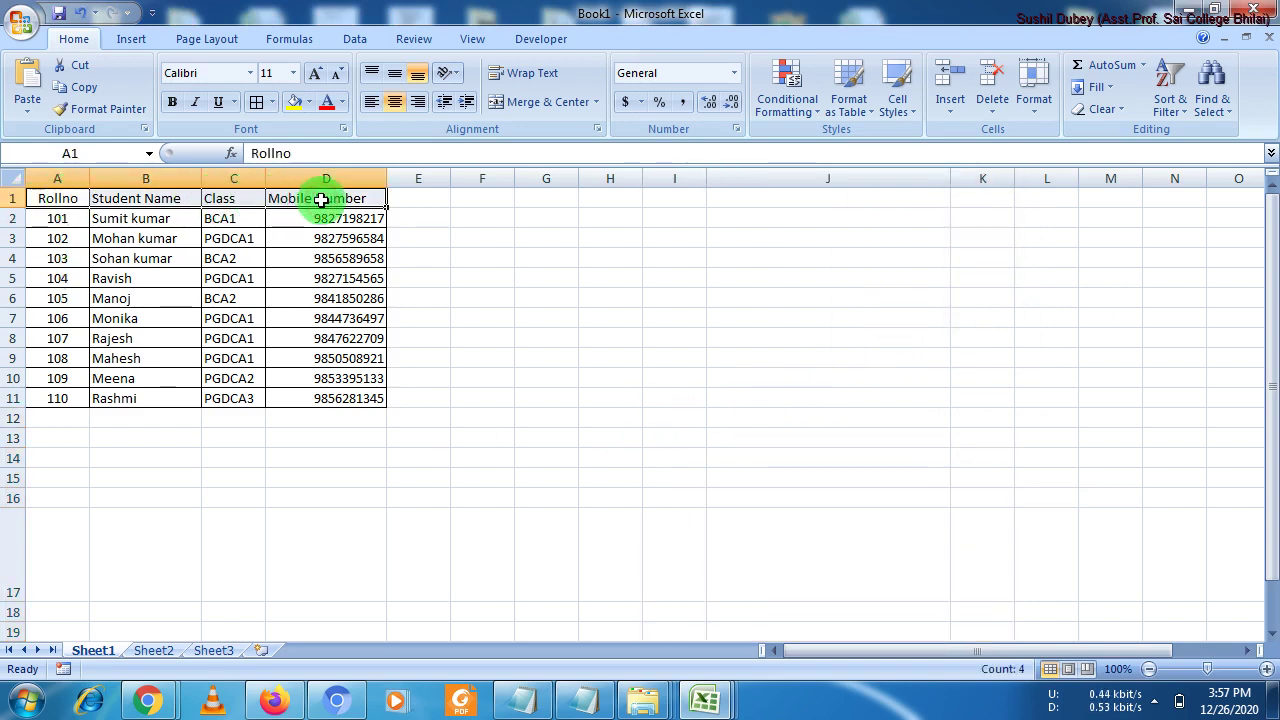
Bold the header row at size 12 and enlarge the table text to size 14.
{"action": "left_click", "coordinate": [174, 103]}
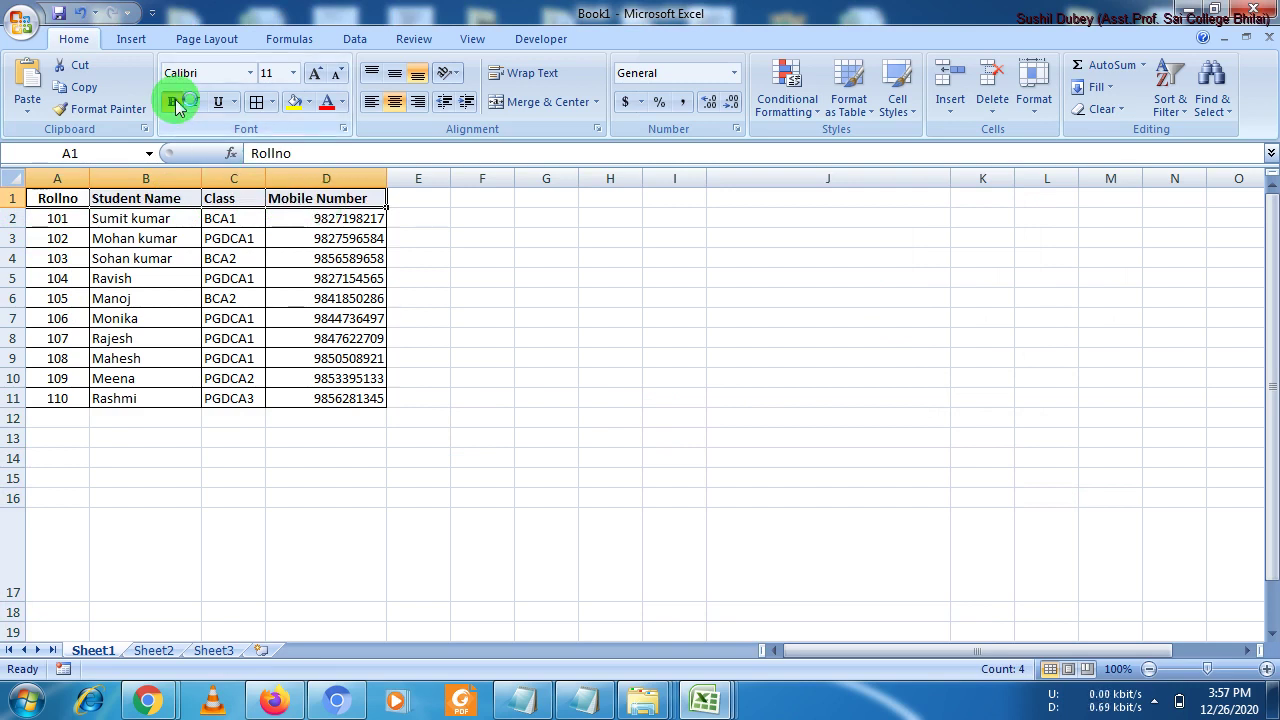
{"action": "left_click", "coordinate": [292, 73]}
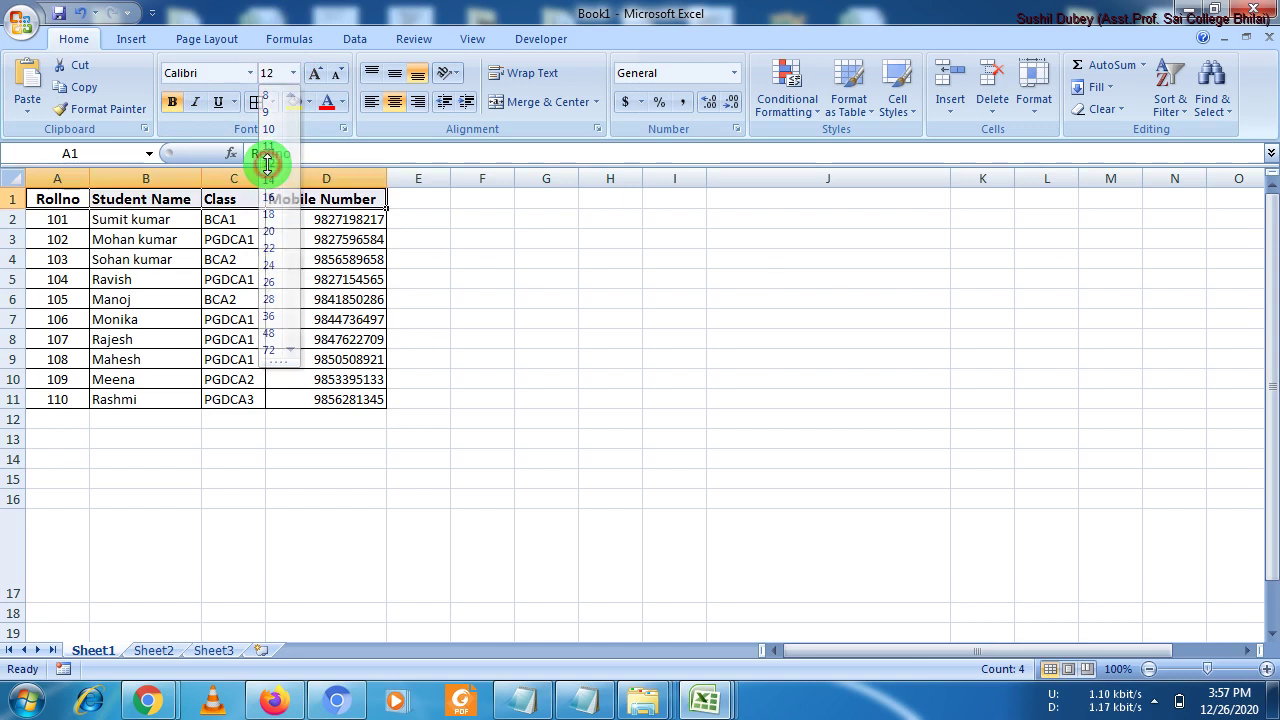
{"action": "left_click", "coordinate": [268, 163]}
{"action": "left_click_drag", "start_coordinate": [75, 205], "coordinate": [364, 396]}
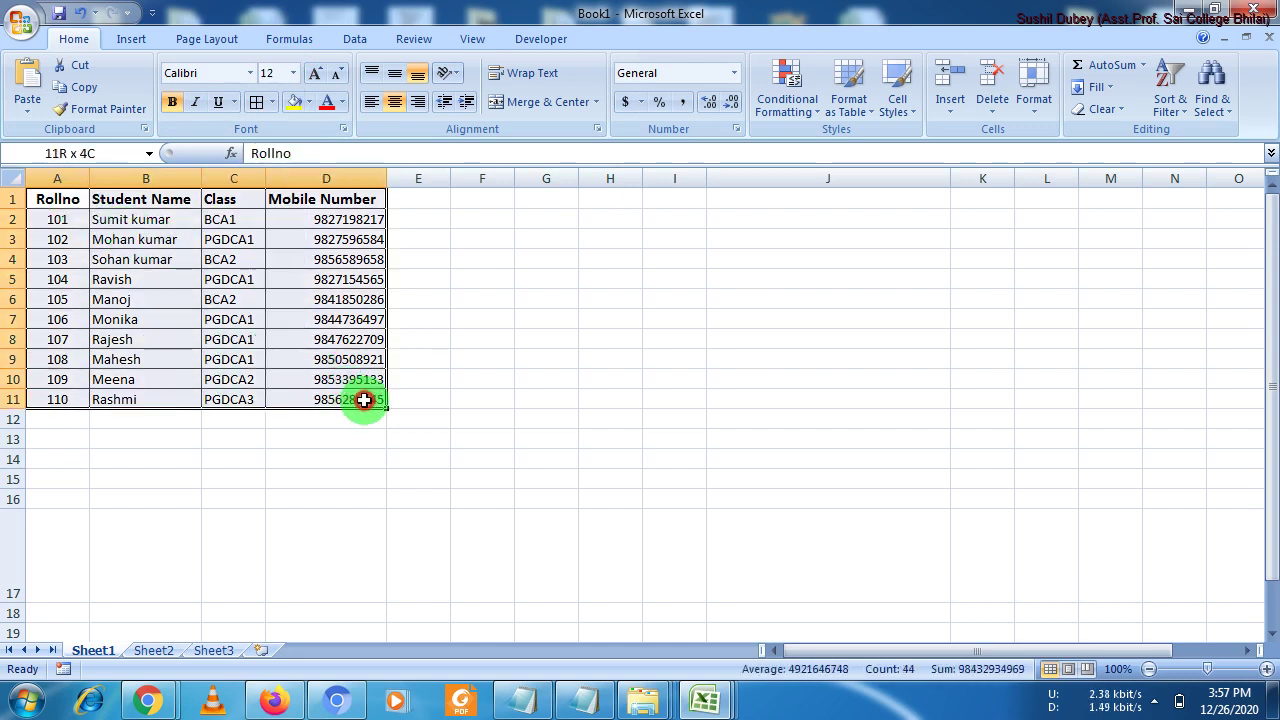
{"action": "left_click", "coordinate": [316, 78]}
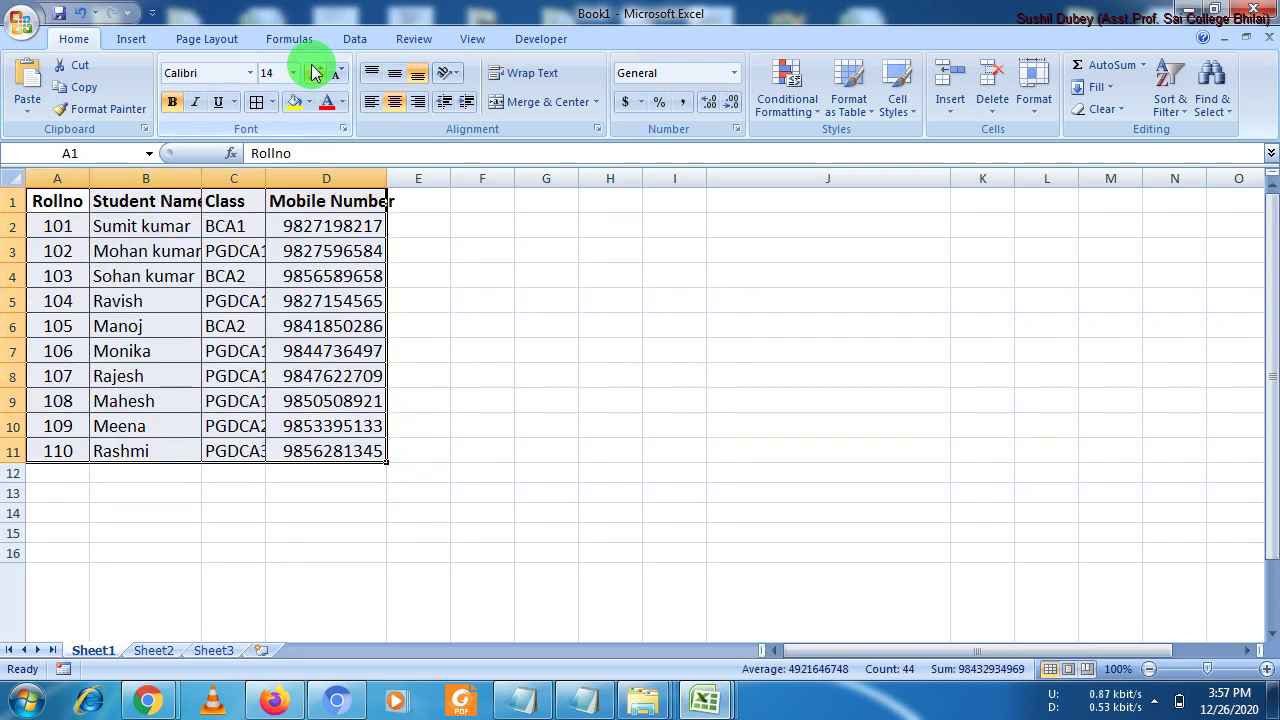
Widen columns B–D to fit their contents, centre the headers, and set the table font to Arial.
{"action": "left_click_drag", "start_coordinate": [386, 178], "coordinate": [460, 182]}
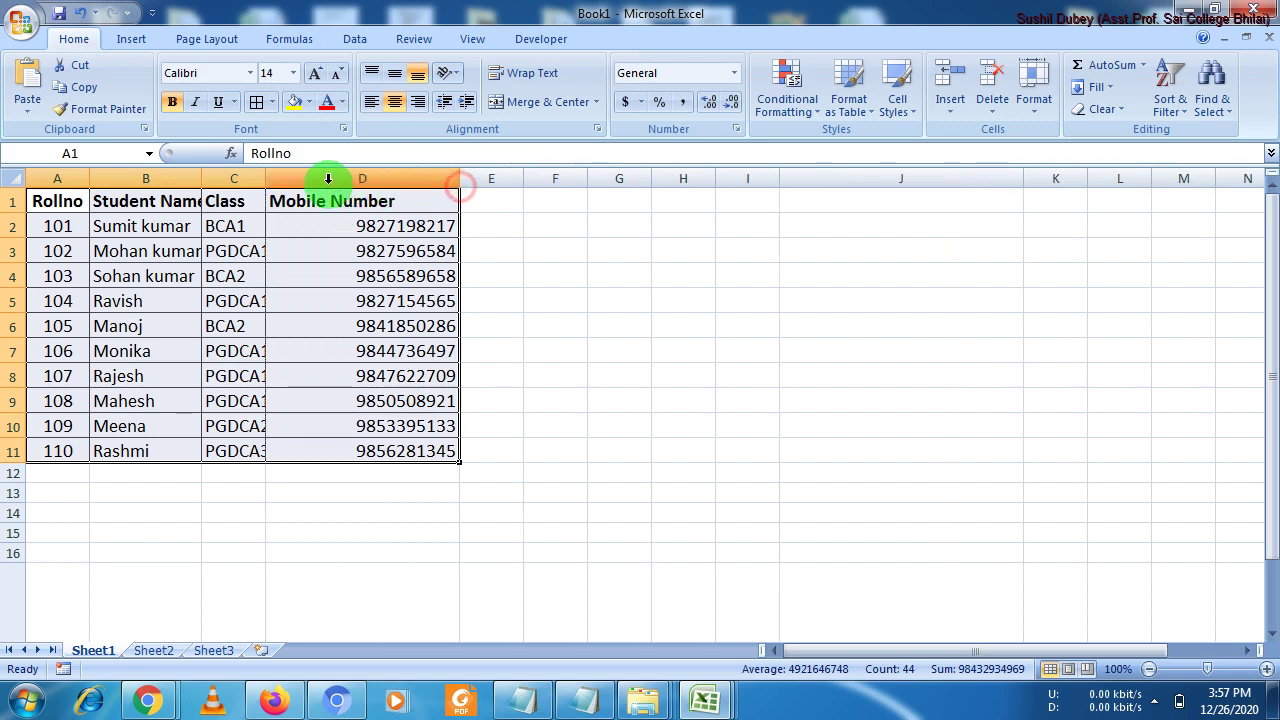
{"action": "double_click", "coordinate": [265, 178]}
{"action": "left_click_drag", "start_coordinate": [201, 185], "coordinate": [268, 185]}
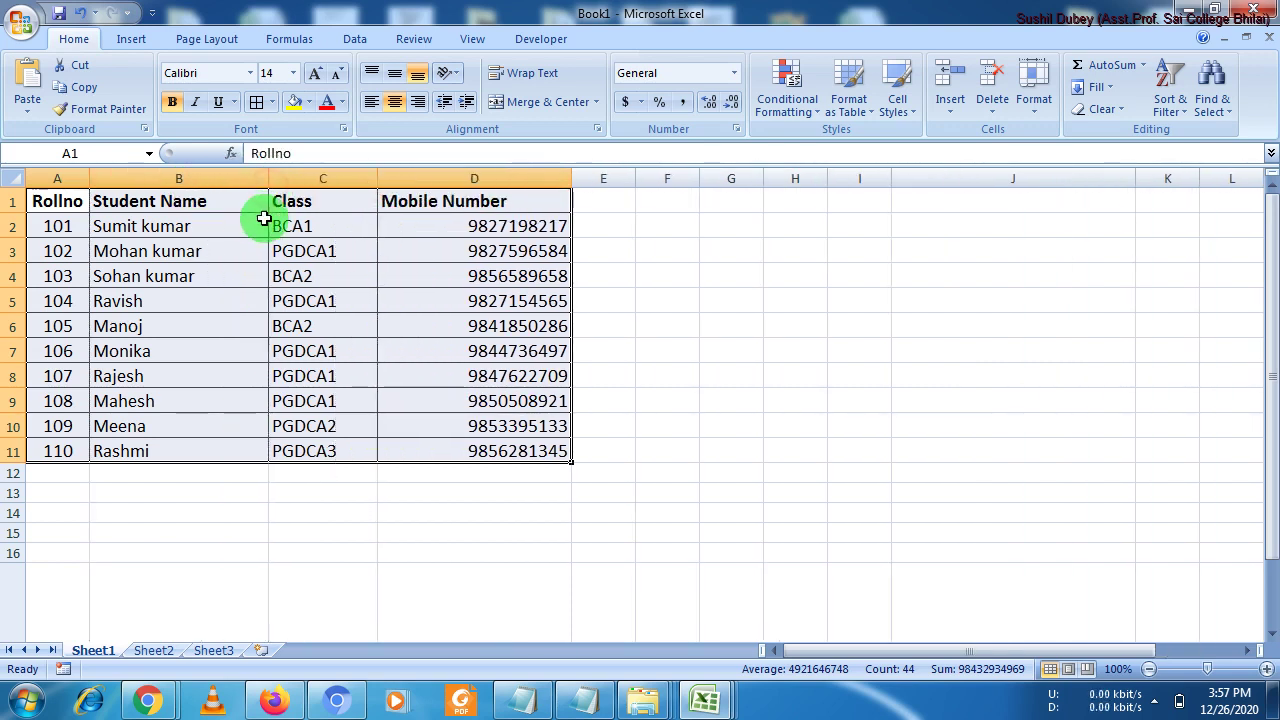
{"action": "left_click", "coordinate": [313, 519]}
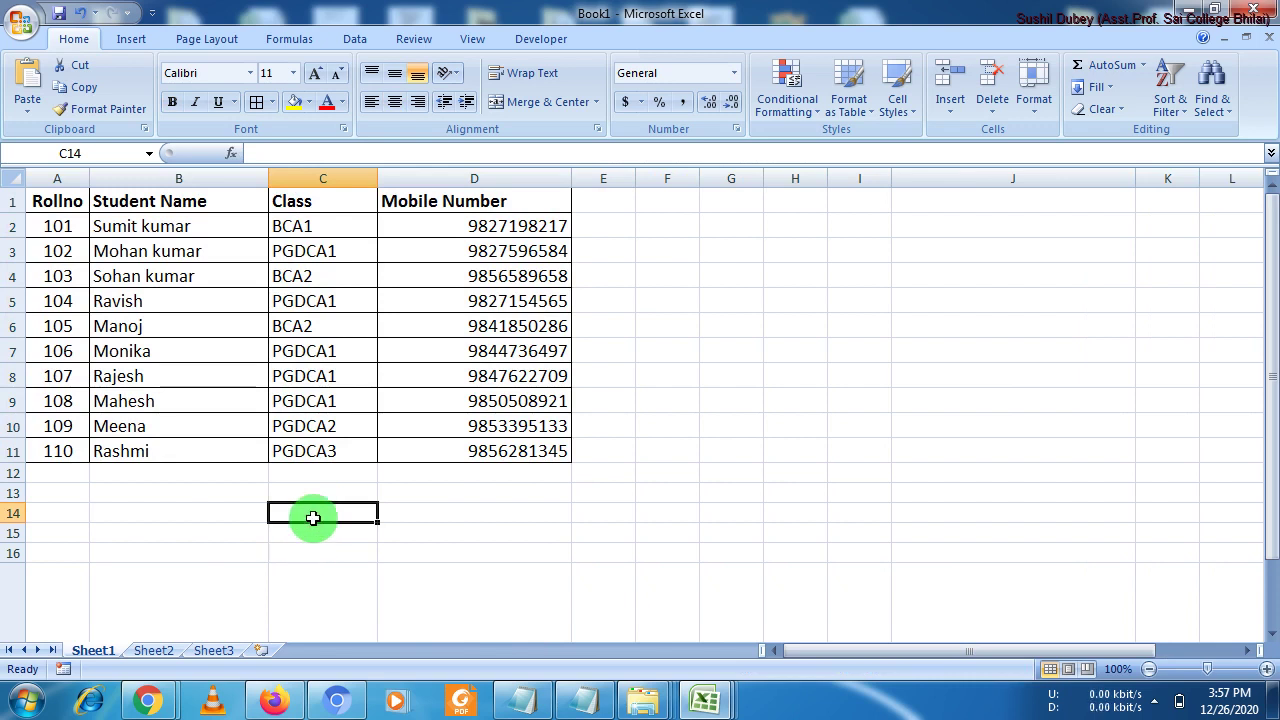
{"action": "left_click_drag", "start_coordinate": [63, 190], "coordinate": [449, 190]}
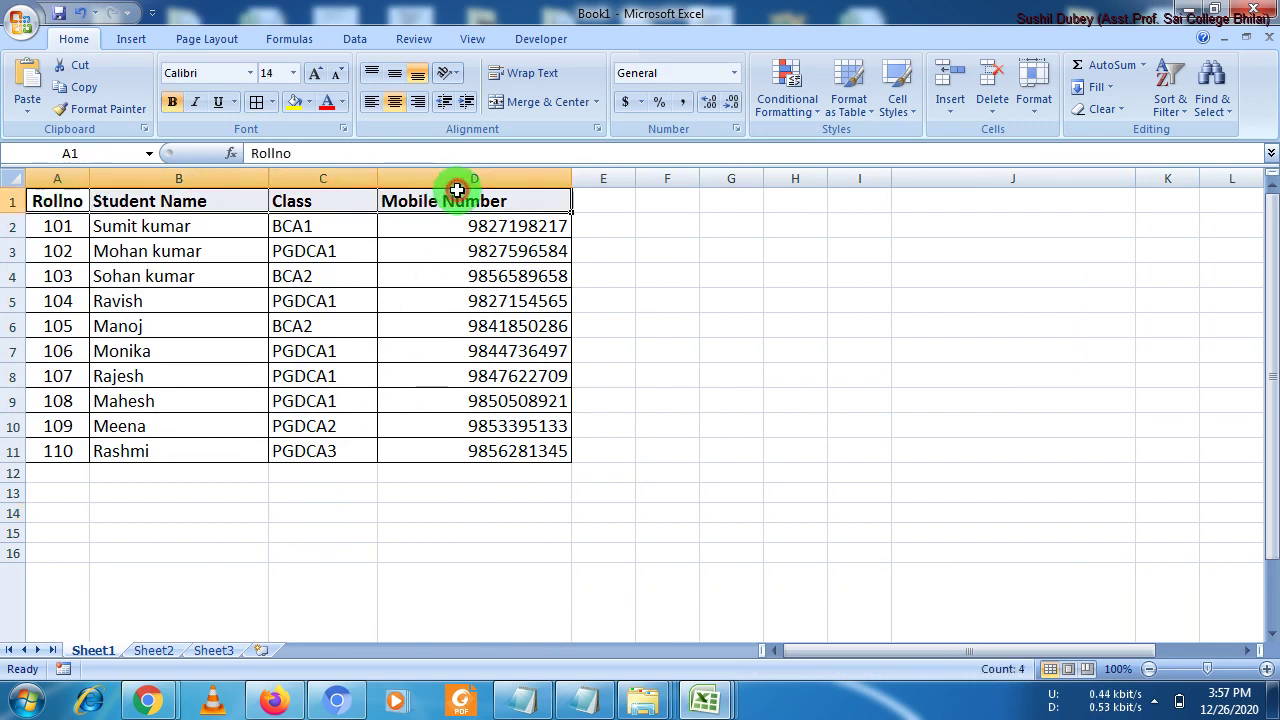
{"action": "left_click", "coordinate": [394, 102]}
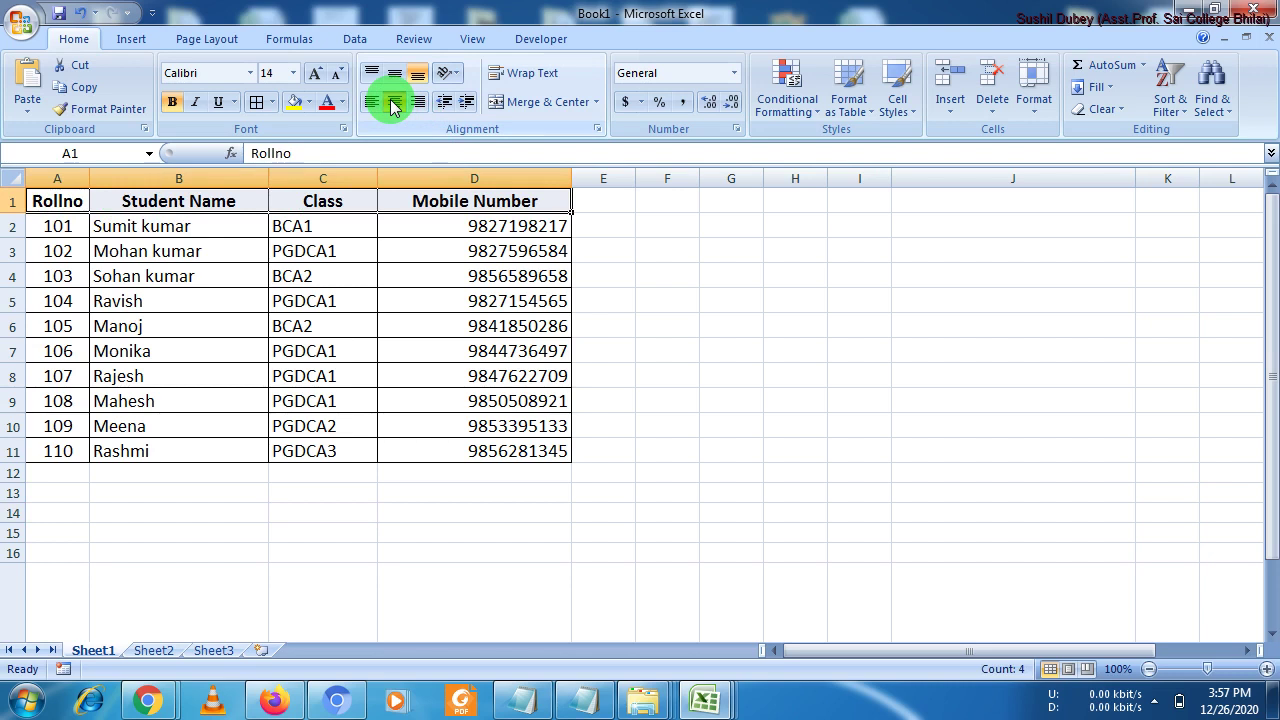
{"action": "mouse_move", "coordinate": [75, 193]}
{"action": "left_mouse_down"}
{"action": "mouse_move", "coordinate": [381, 359]}
{"action": "mouse_move", "coordinate": [457, 451]}
{"action": "left_mouse_up"}
{"action": "type", "text": "Arial"}
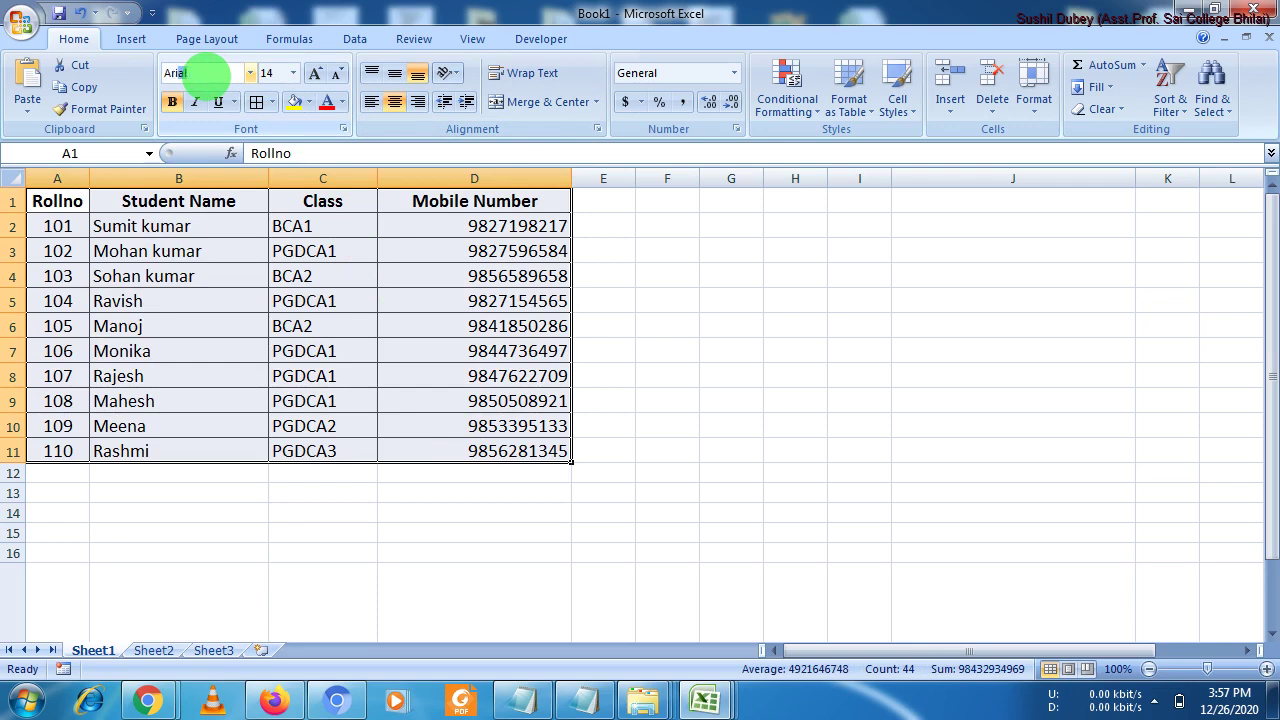
{"action": "key", "text": "Return"}
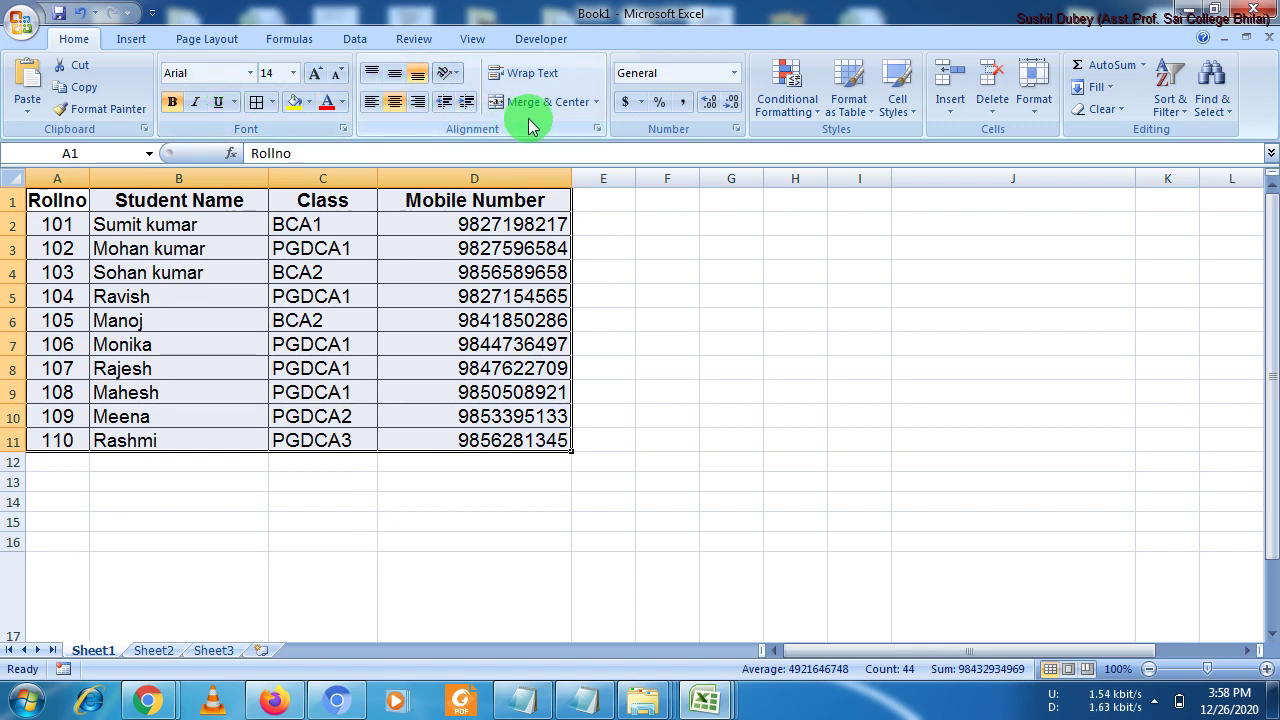
Format A1:D11 as a table in a medium blue style, with the first row as headers.
{"action": "left_click", "coordinate": [870, 120]}
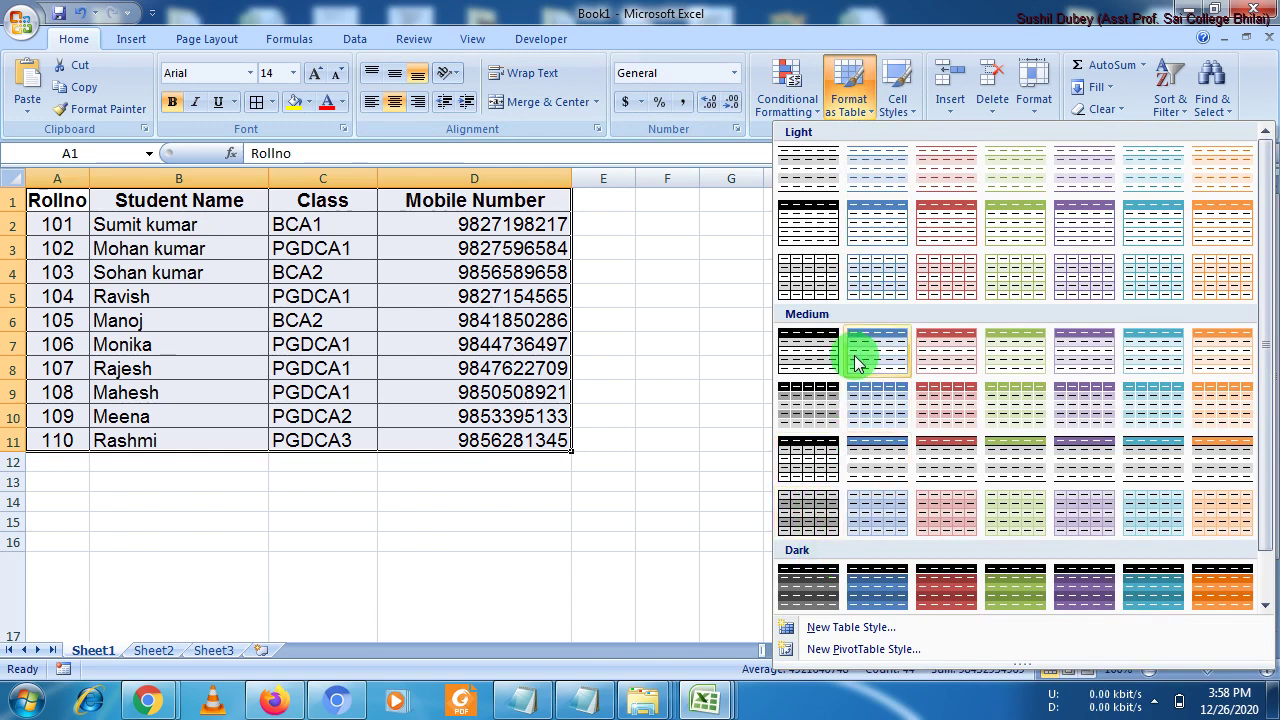
{"action": "left_click", "coordinate": [871, 278]}
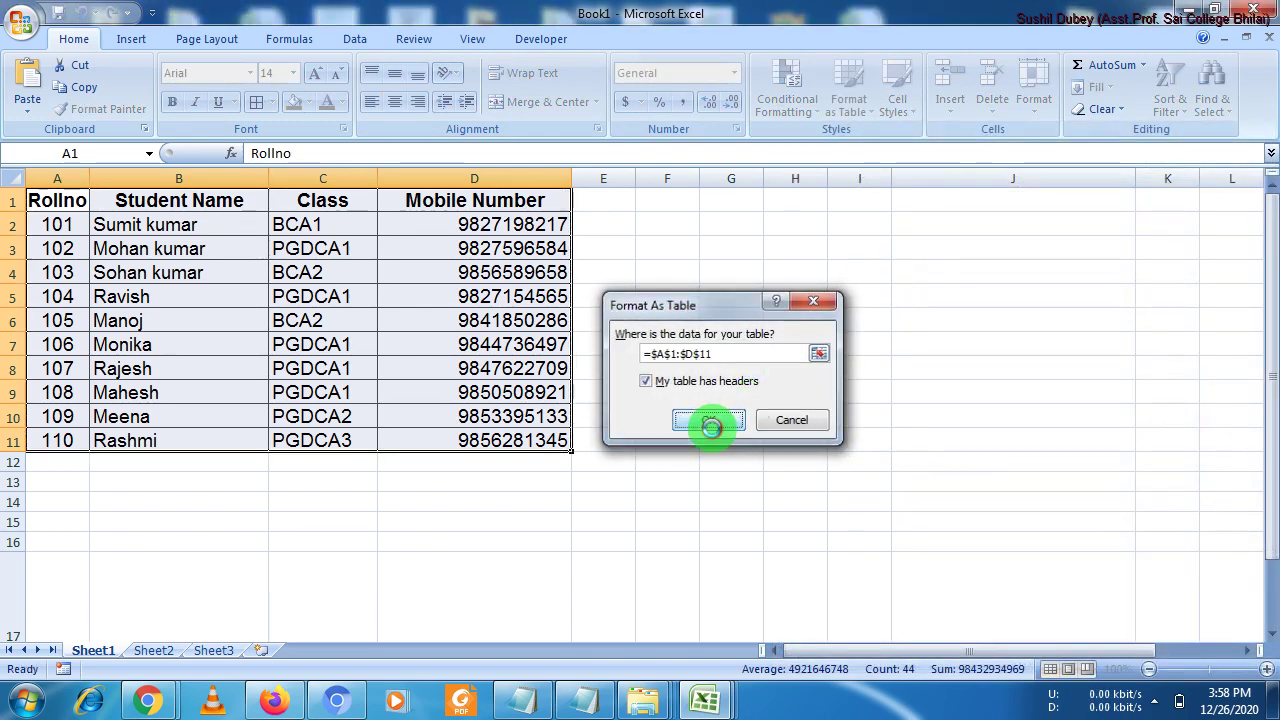
{"action": "left_click", "coordinate": [710, 420]}
{"action": "left_click", "coordinate": [724, 417]}
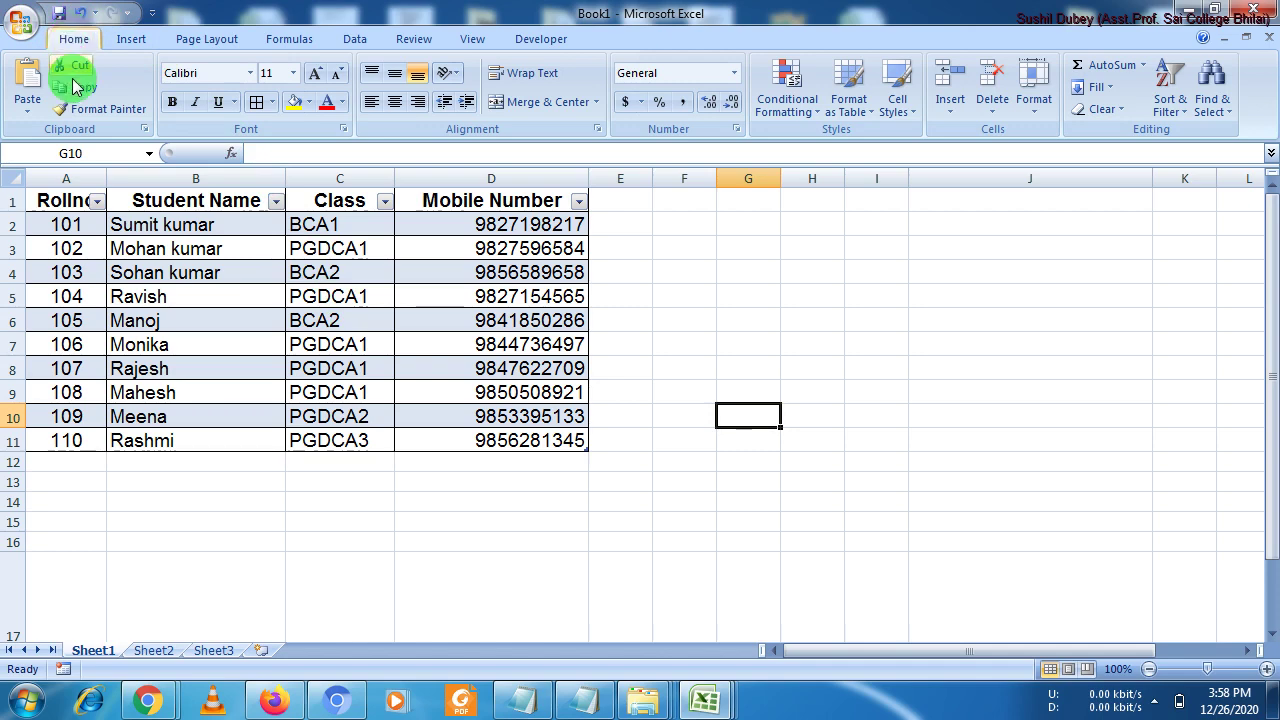
{"action": "left_click", "coordinate": [340, 133]}
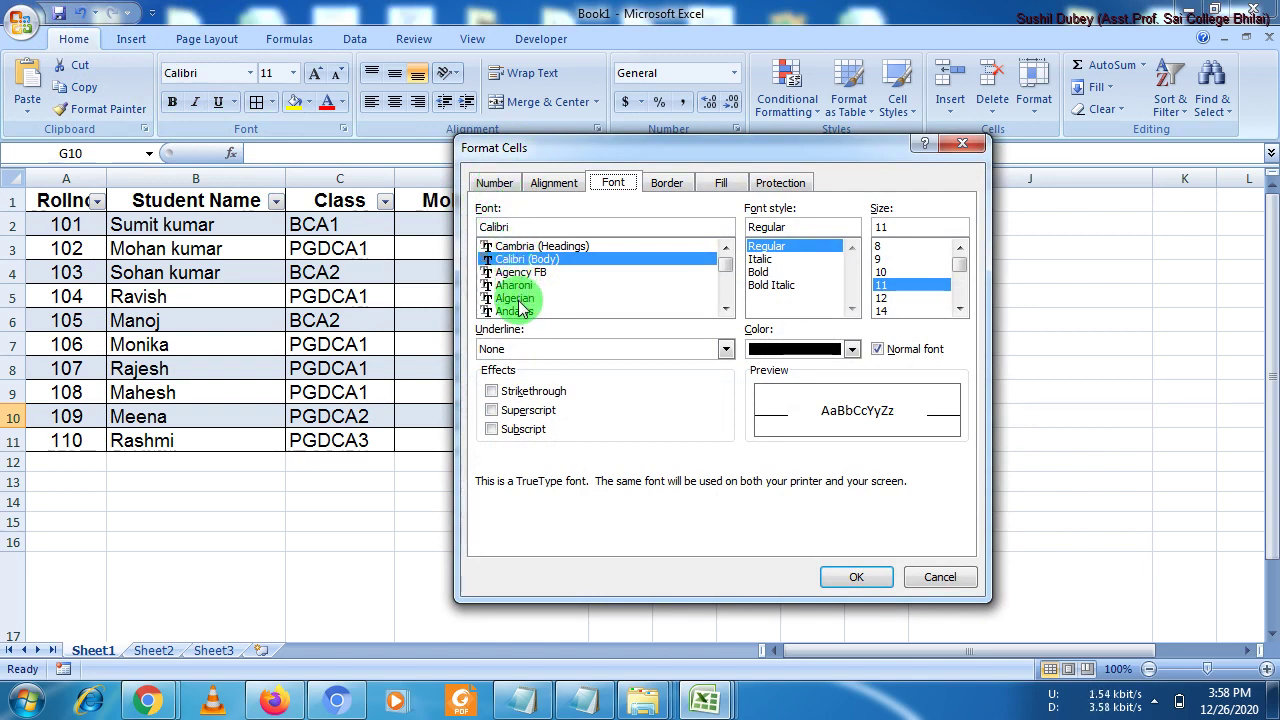
{"action": "left_click", "coordinate": [517, 350]}
{"action": "left_click", "coordinate": [517, 362]}
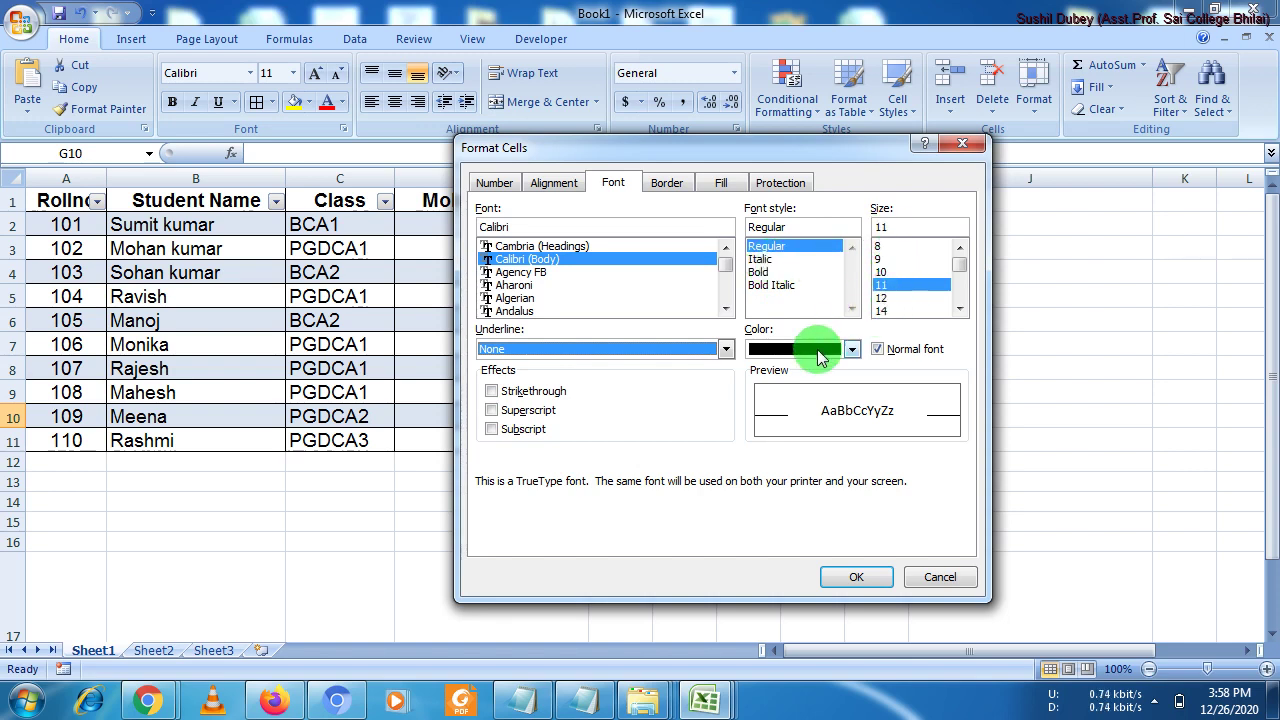
{"action": "left_click", "coordinate": [930, 577]}
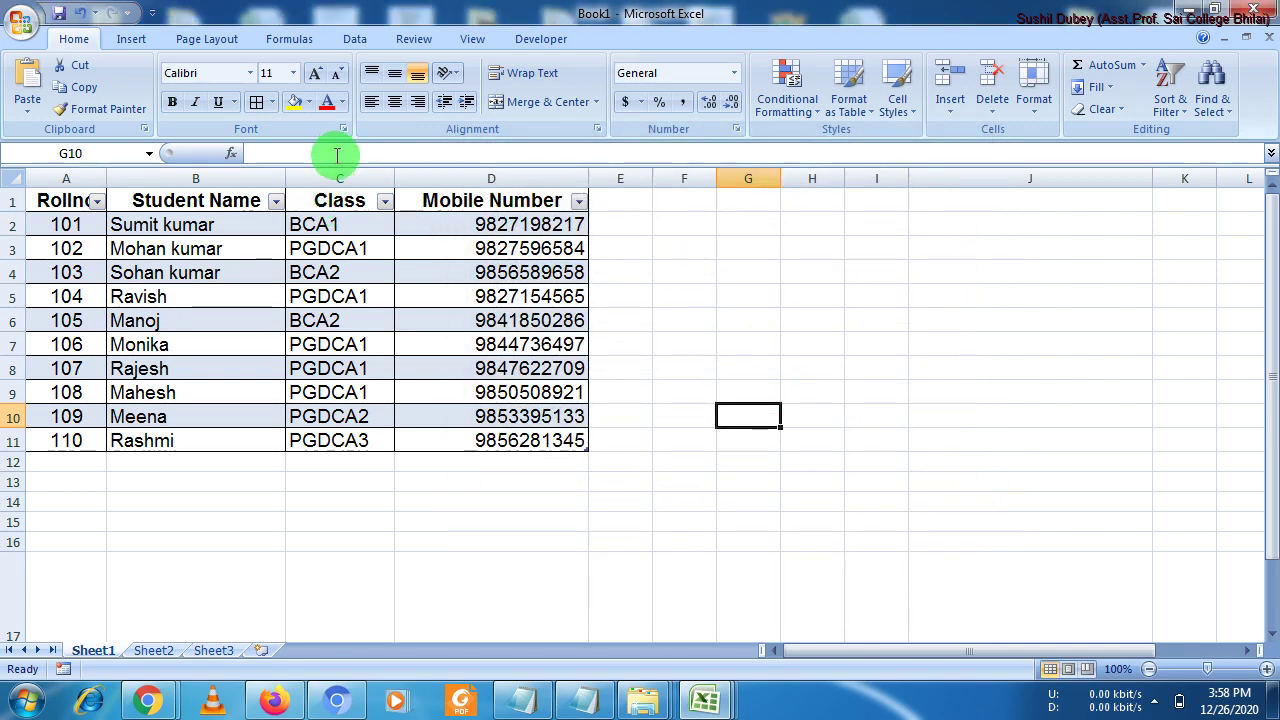
{"action": "left_click", "coordinate": [597, 131]}
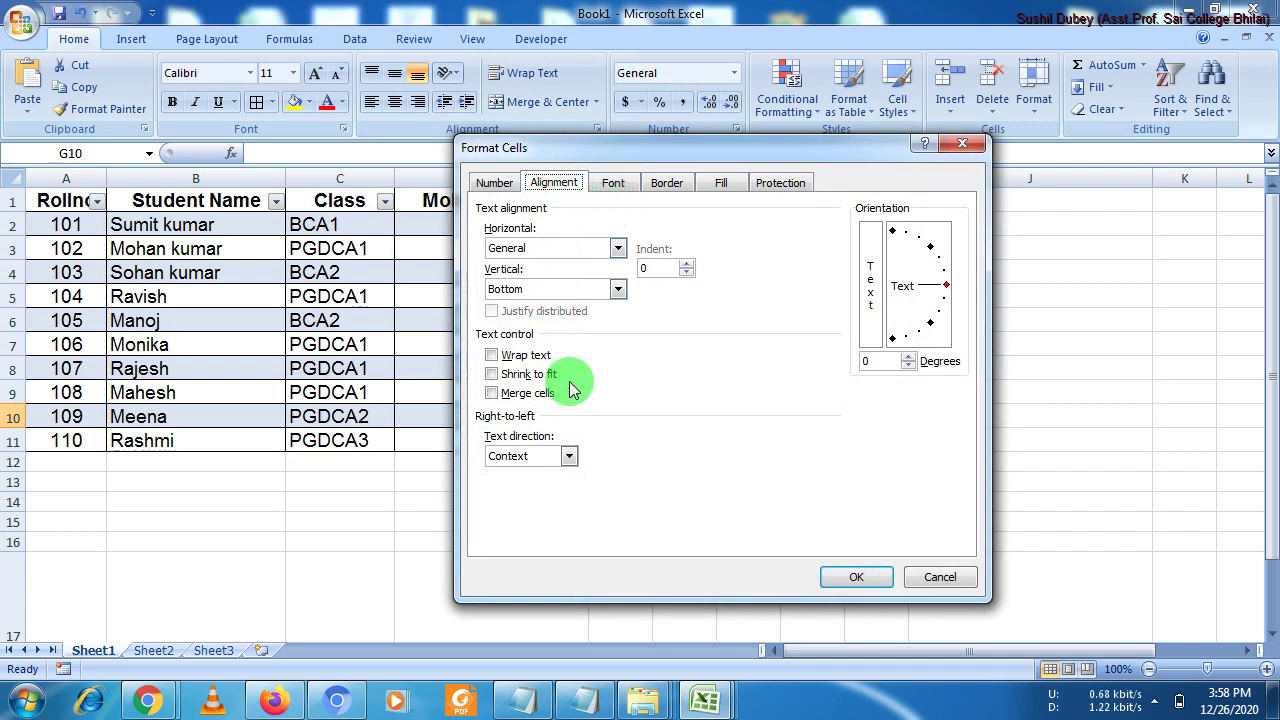
{"action": "left_click", "coordinate": [963, 144]}
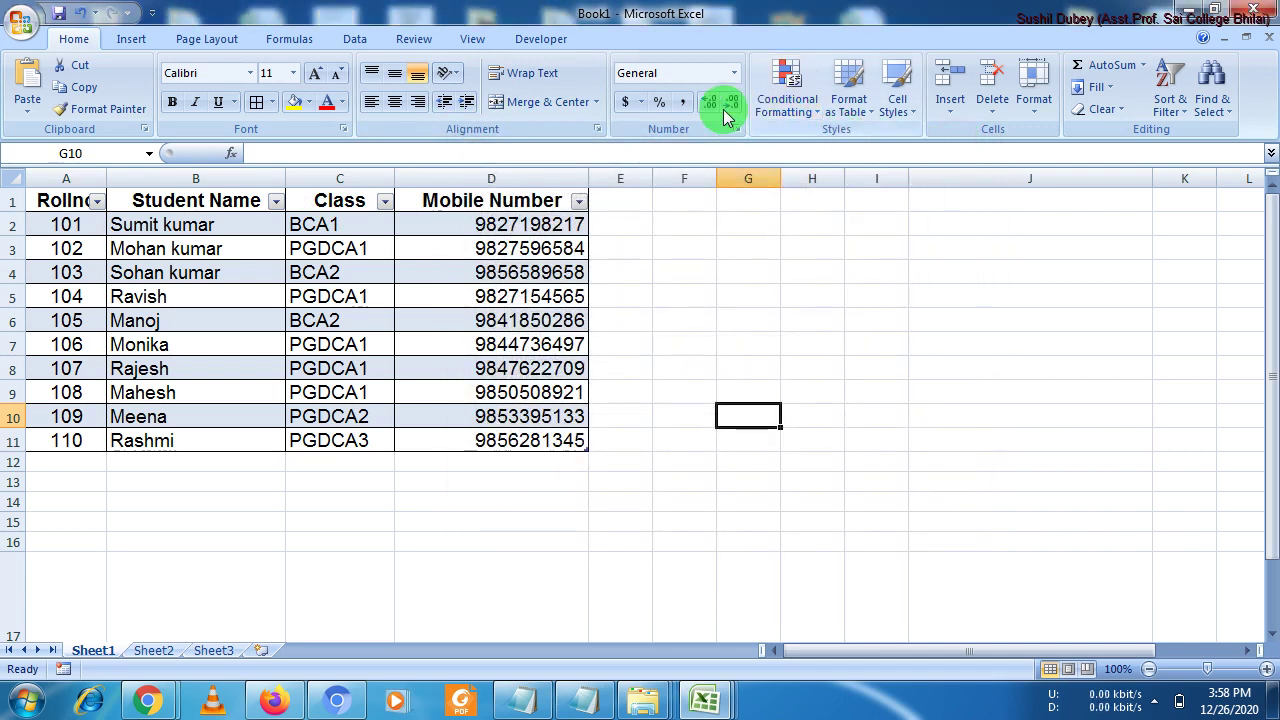
Enter 32 in H2 and 33 in H3.
{"action": "left_click", "coordinate": [816, 225]}
{"action": "type", "text": "32"}
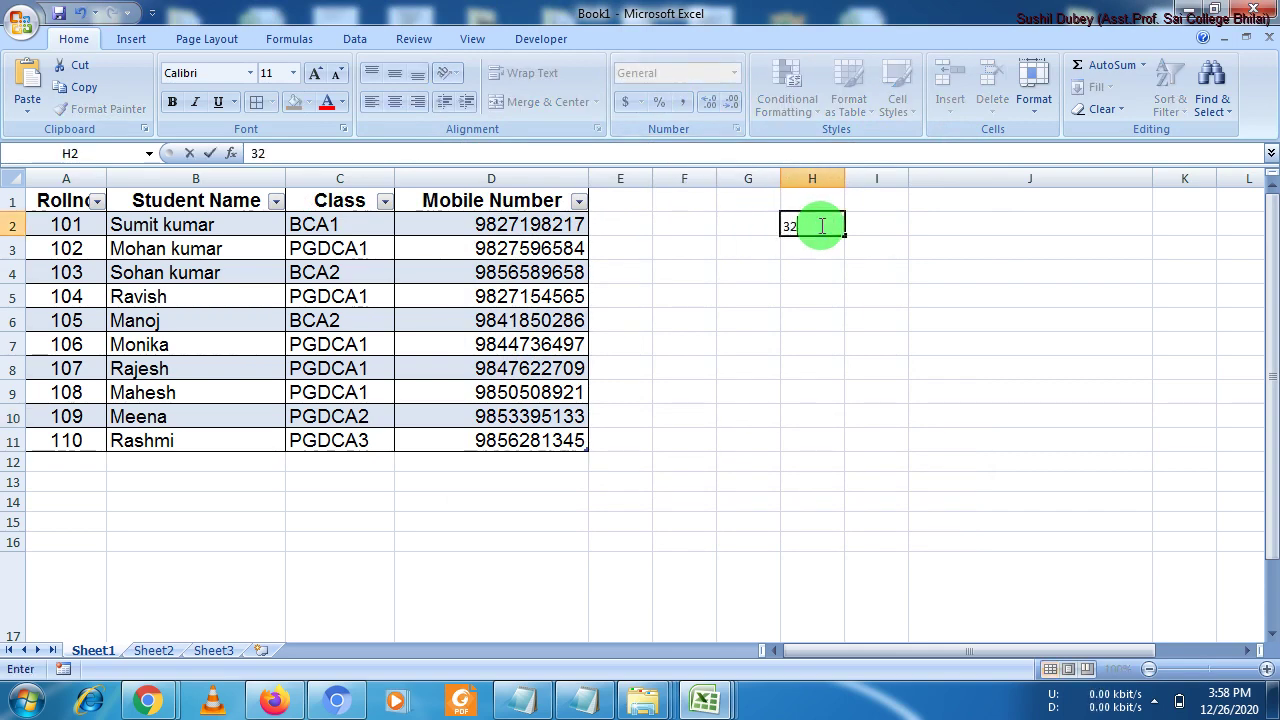
{"action": "type", "text": "00"}
{"action": "key", "text": "Return"}
{"action": "left_click_drag", "start_coordinate": [814, 224], "coordinate": [840, 444]}
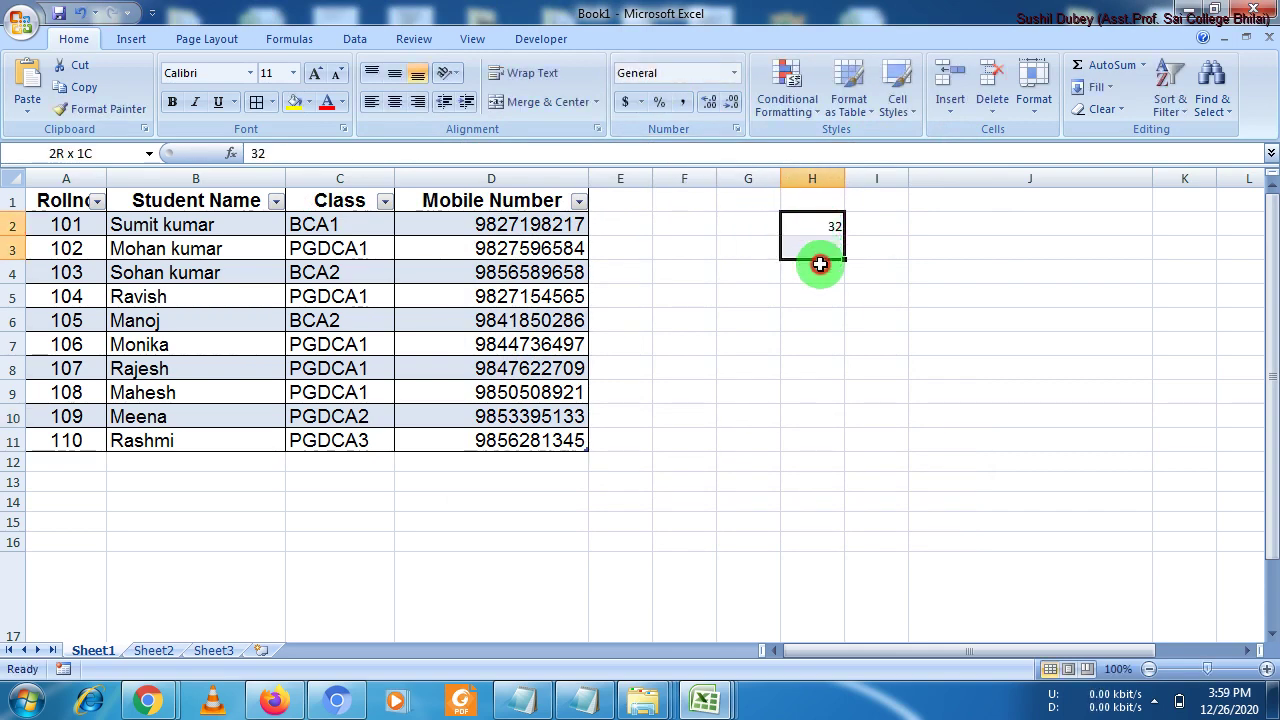
{"action": "left_click", "coordinate": [823, 249]}
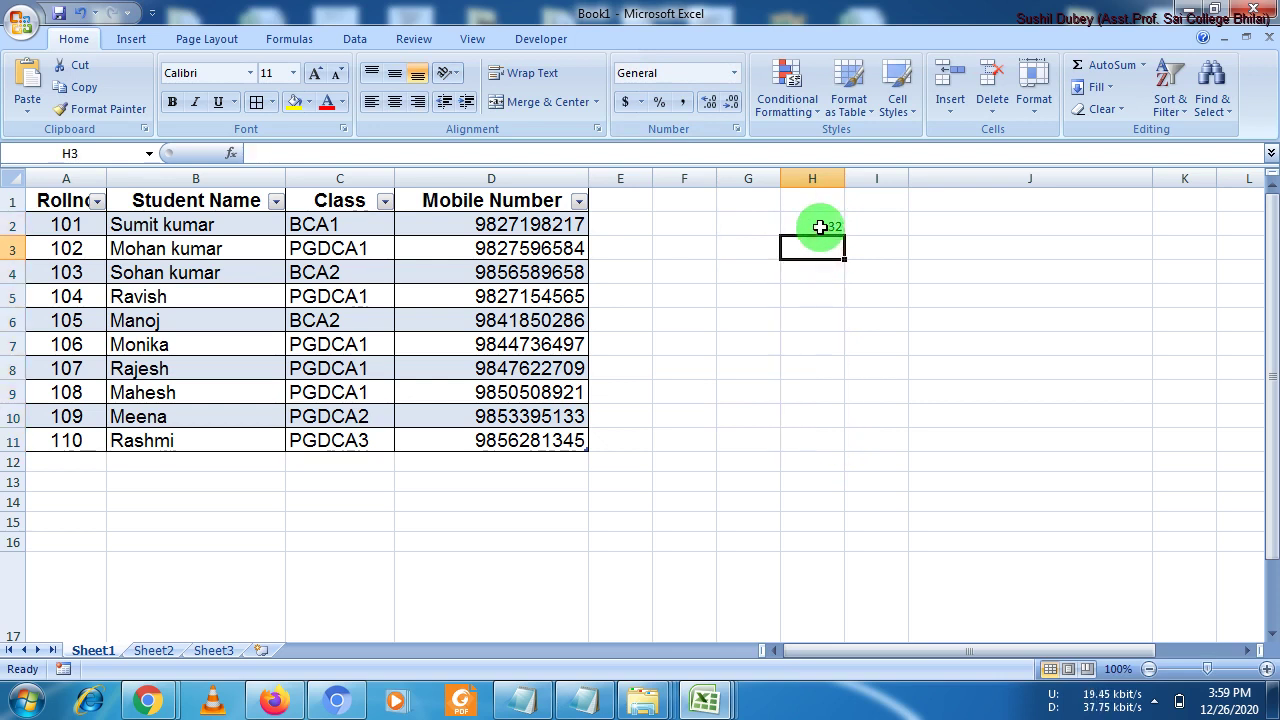
{"action": "type", "text": "33"}
{"action": "key", "text": "Return"}
Extend the series to 41 in H11 and show it in US dollar Accounting format.
{"action": "left_click_drag", "start_coordinate": [822, 225], "coordinate": [843, 449]}
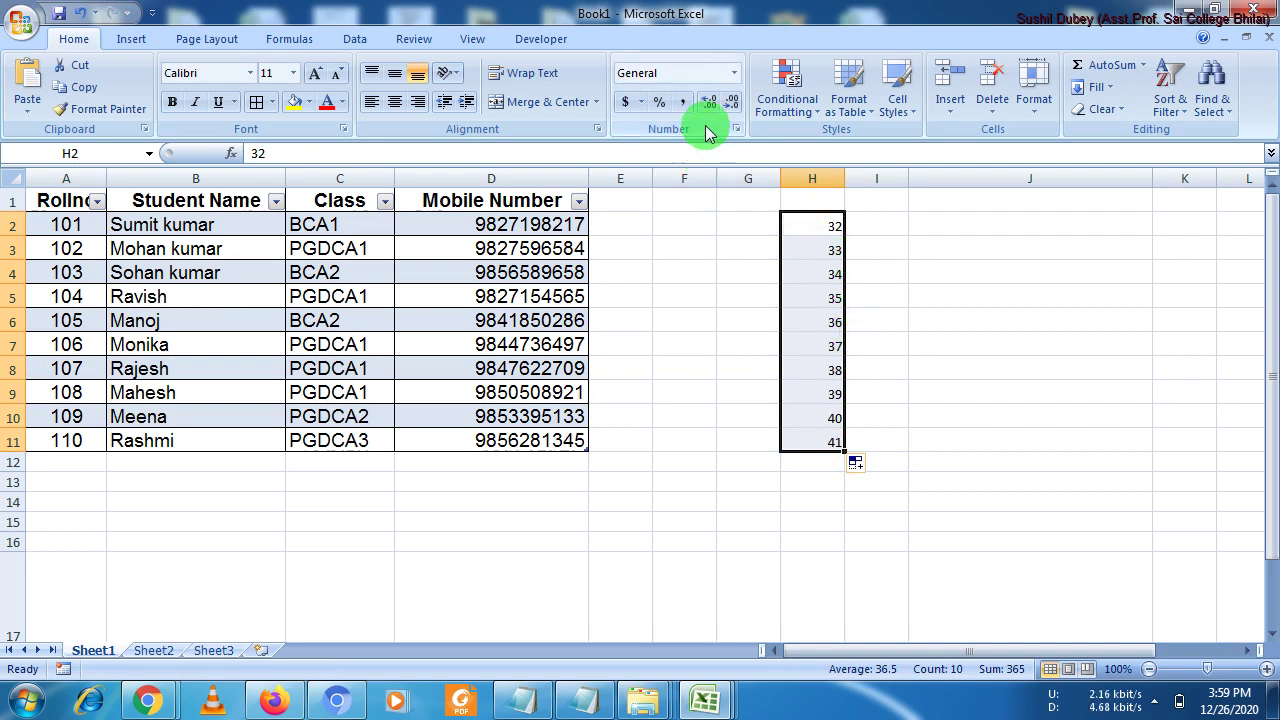
{"action": "left_click", "coordinate": [641, 101]}
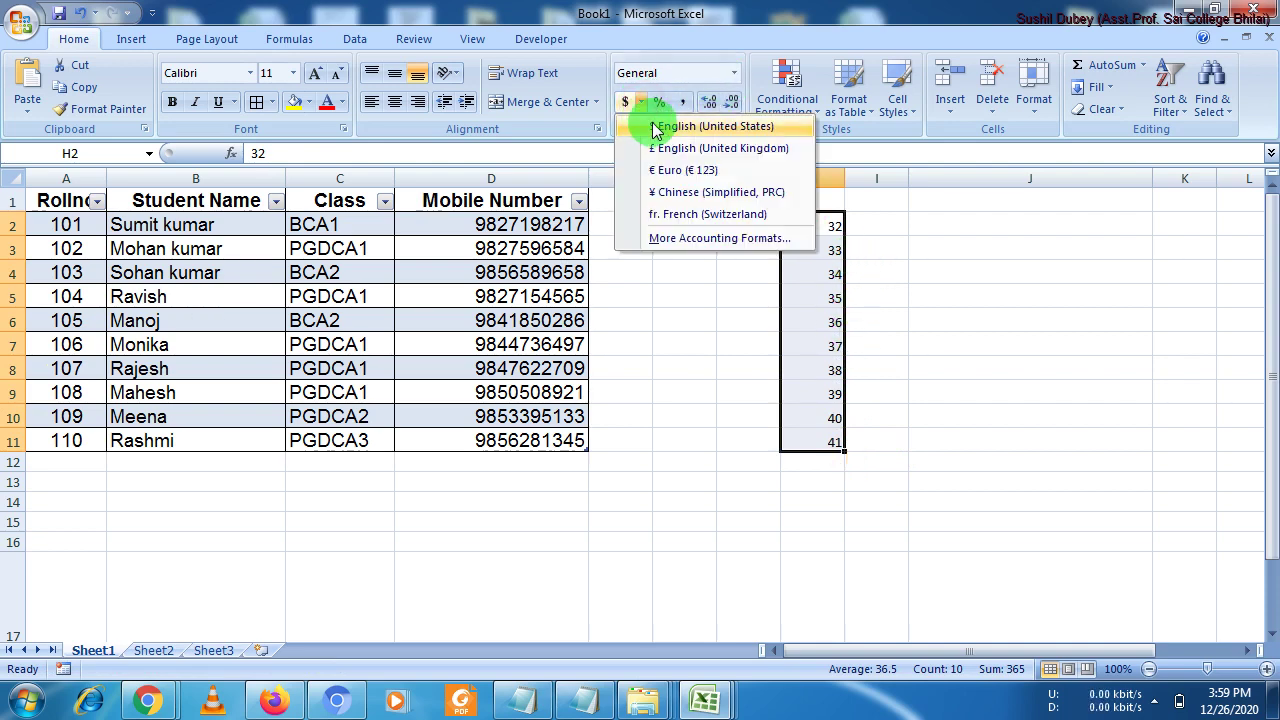
{"action": "left_click", "coordinate": [666, 132]}
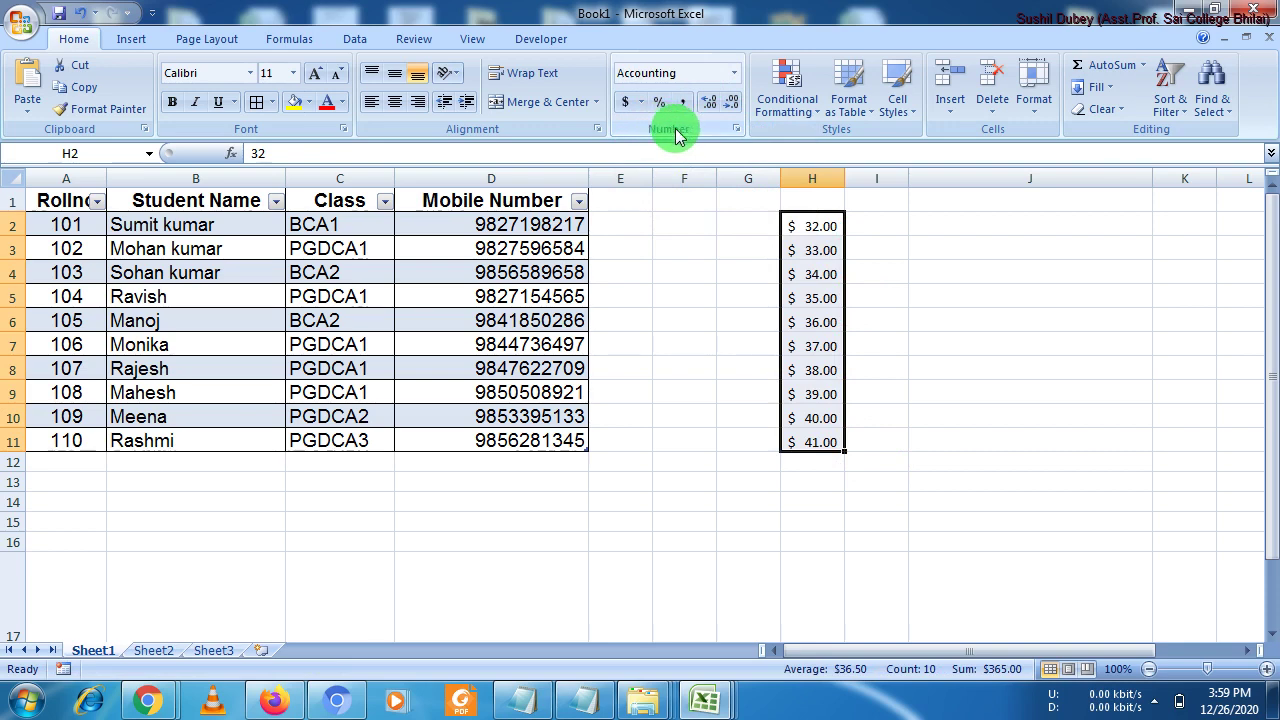
Undo the dollar Accounting format, try Percent Style, then undo back to General.
{"action": "key", "text": "ctrl+z"}
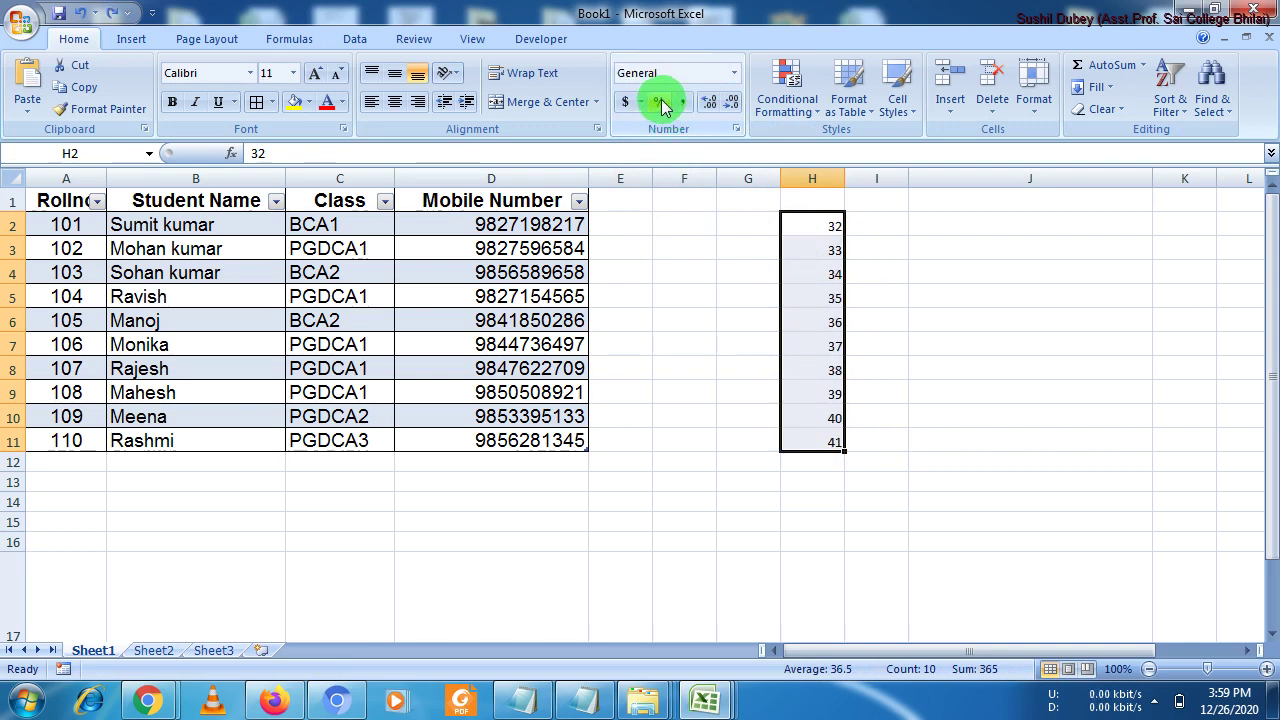
{"action": "left_click", "coordinate": [660, 102]}
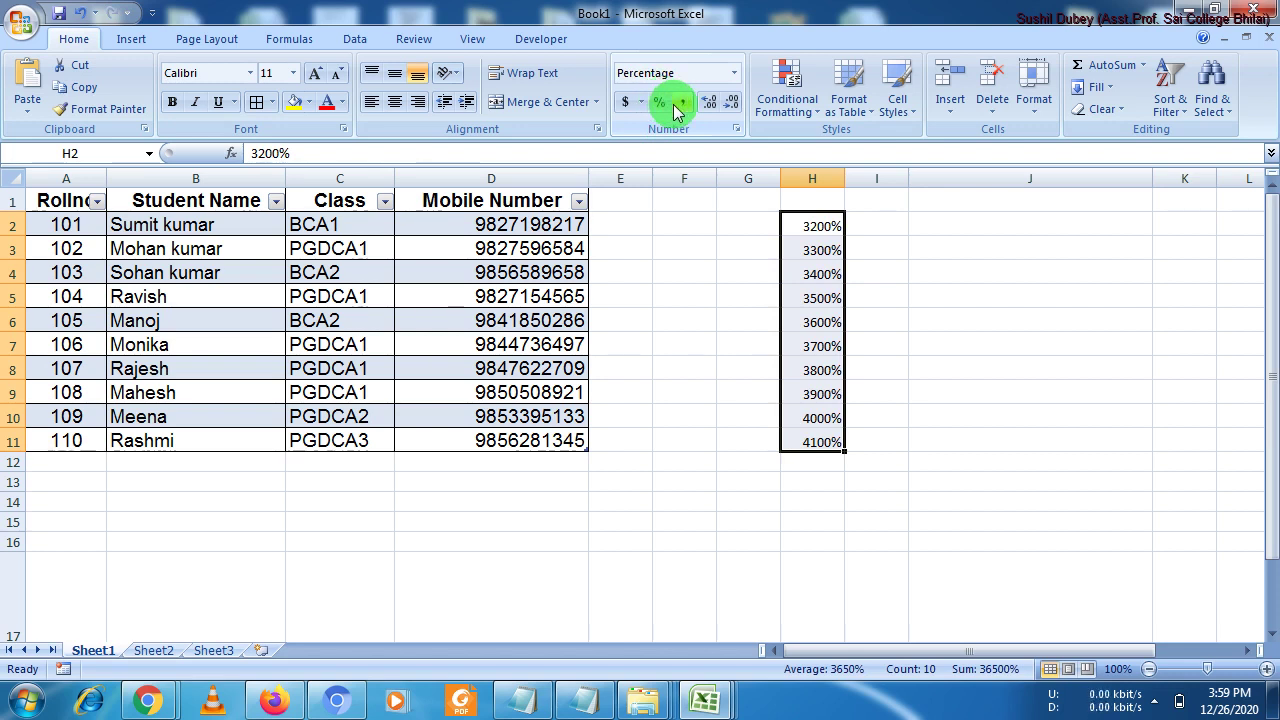
{"action": "key", "text": "ctrl+z"}
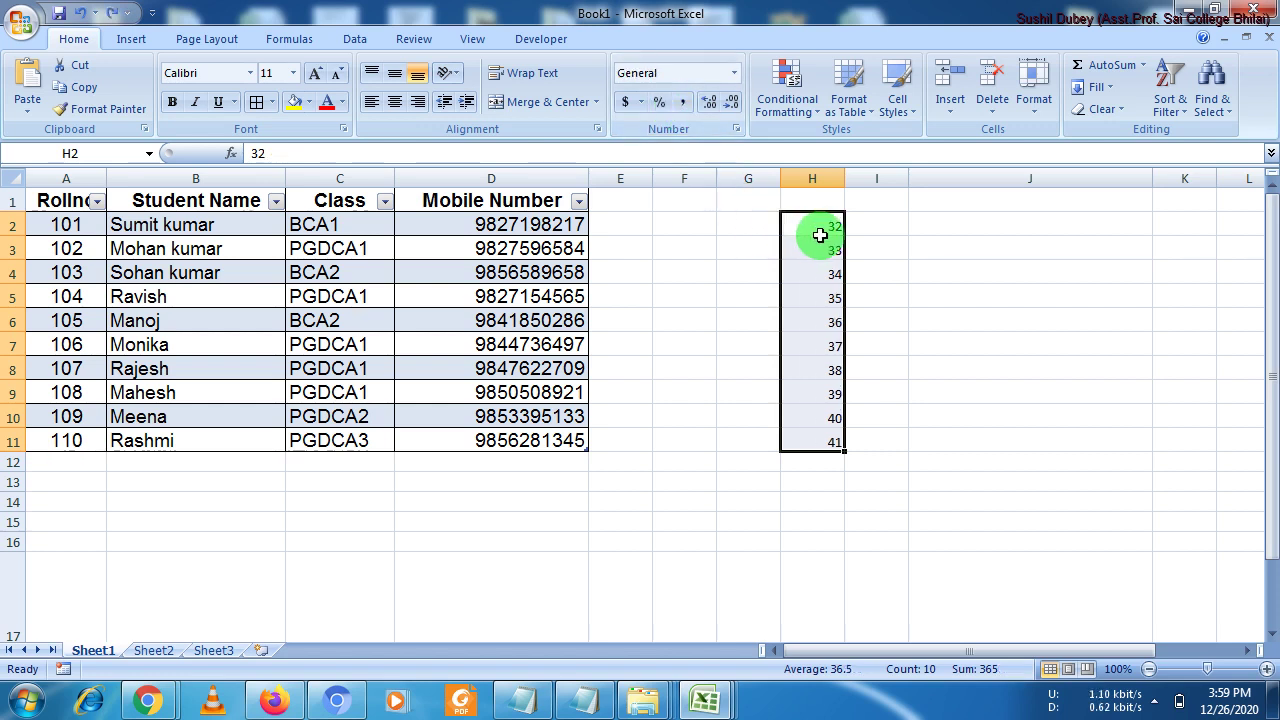
Enter 3265, 3265 and 34585 in H2:H4 and fill the series down to 138985 in H11.
{"action": "left_click", "coordinate": [820, 230]}
{"action": "type", "text": "326"}
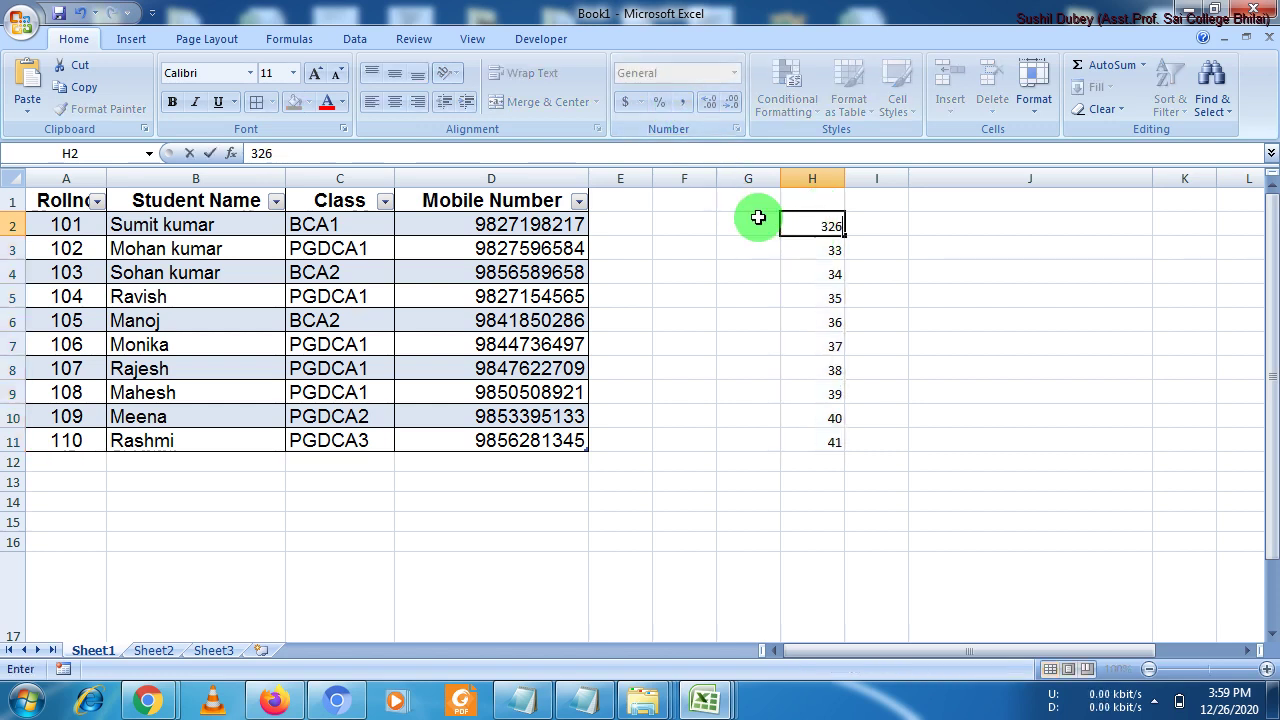
{"action": "type", "text": "5"}
{"action": "key", "text": "Return"}
{"action": "type", "text": "3265"}
{"action": "key", "text": "Return"}
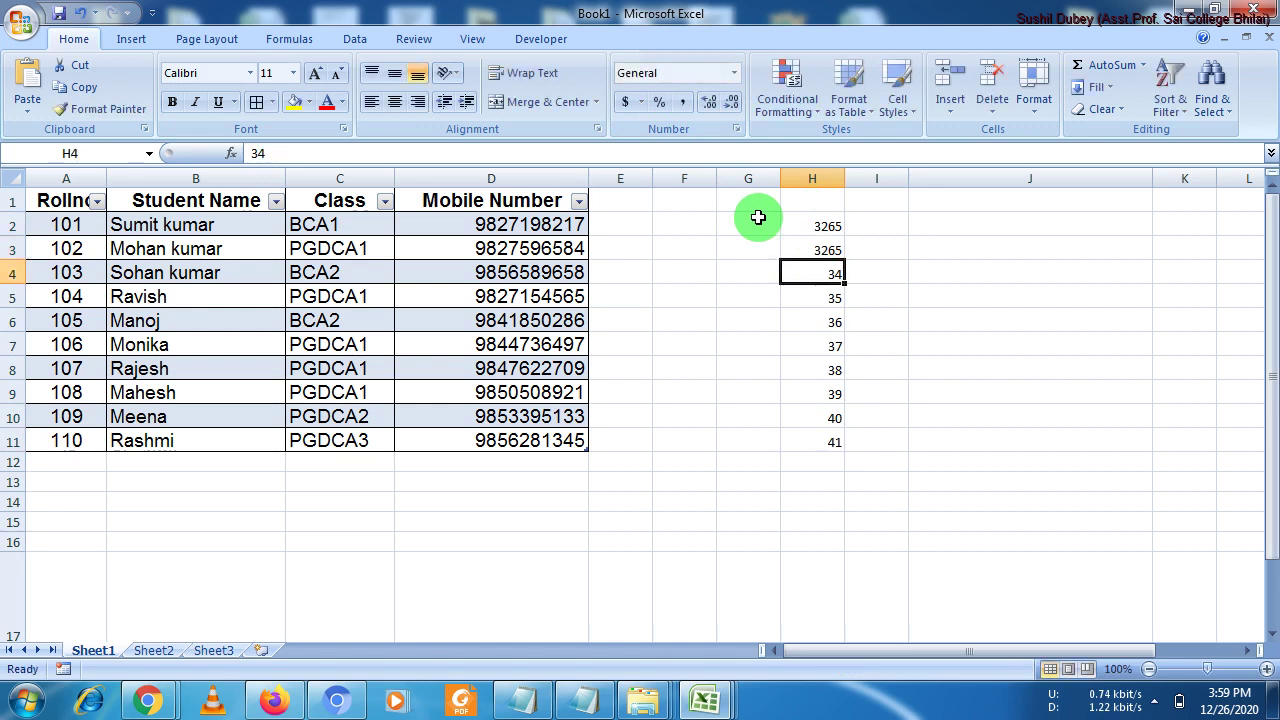
{"action": "type", "text": "3"}
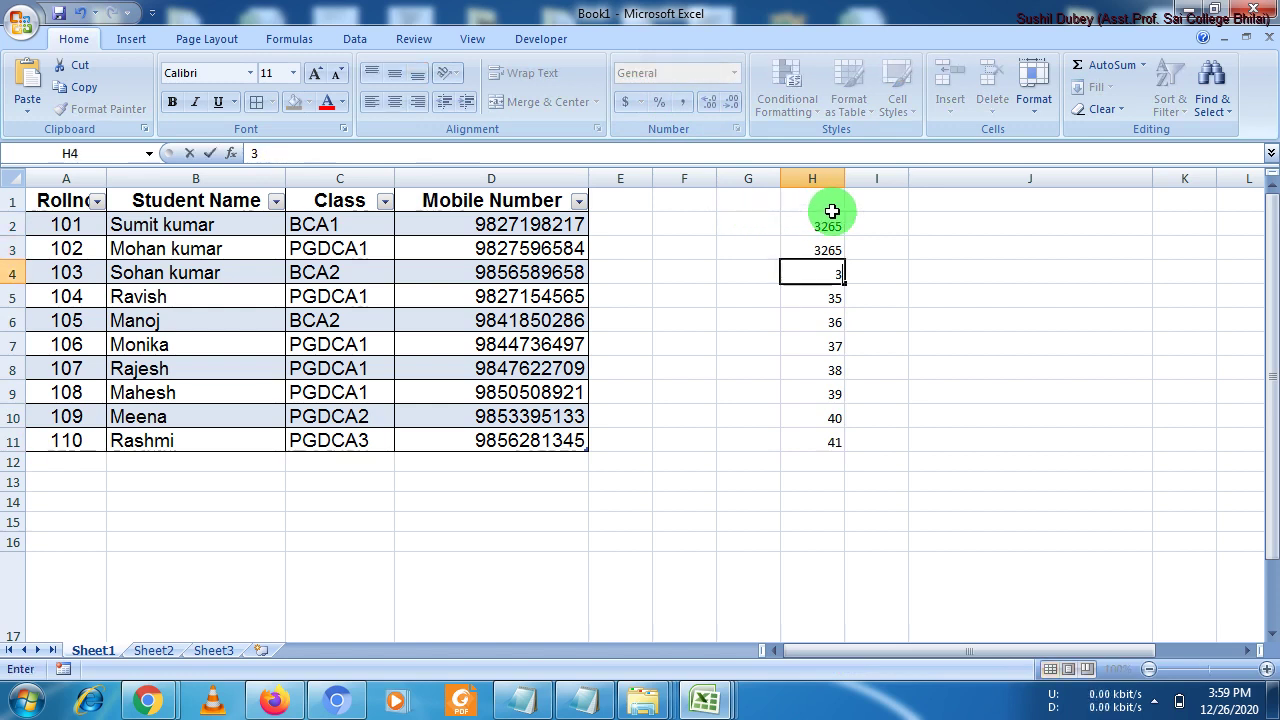
{"action": "type", "text": "4585"}
{"action": "left_click_drag", "start_coordinate": [830, 226], "coordinate": [847, 443]}
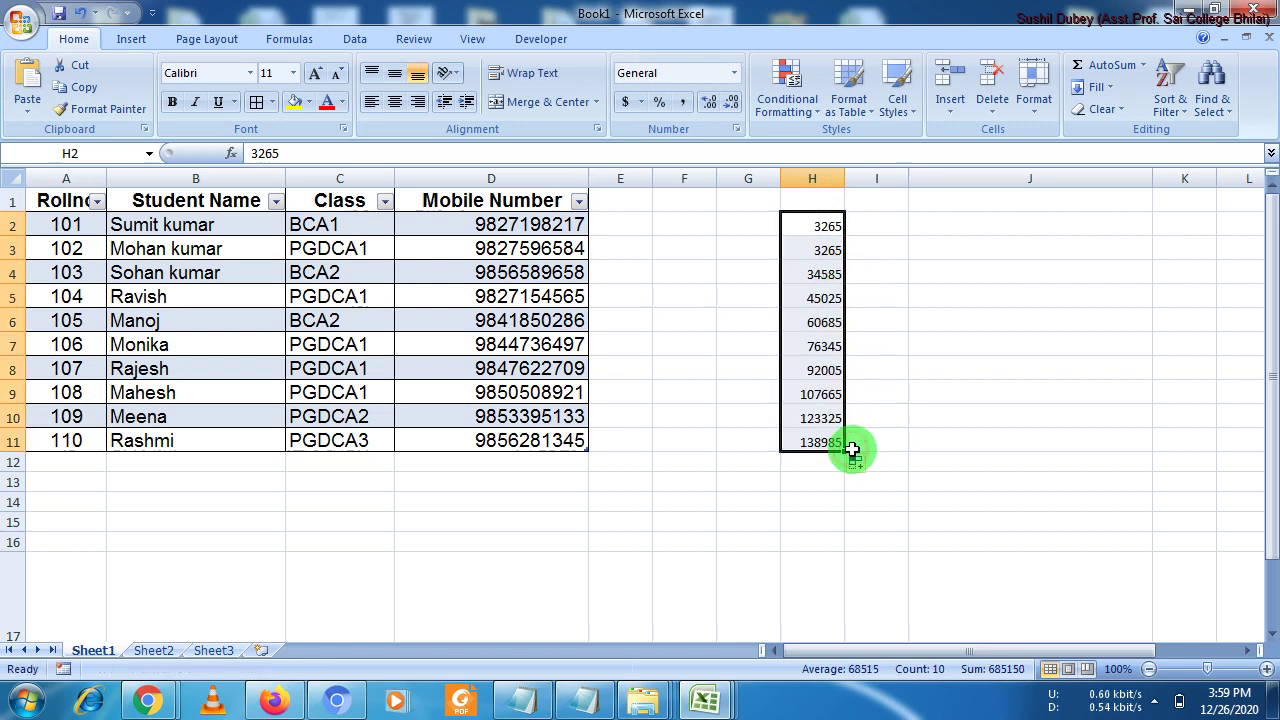
Try and undo thousands separators, then raise H2:H11 to four decimal places.
{"action": "left_click", "coordinate": [684, 103]}
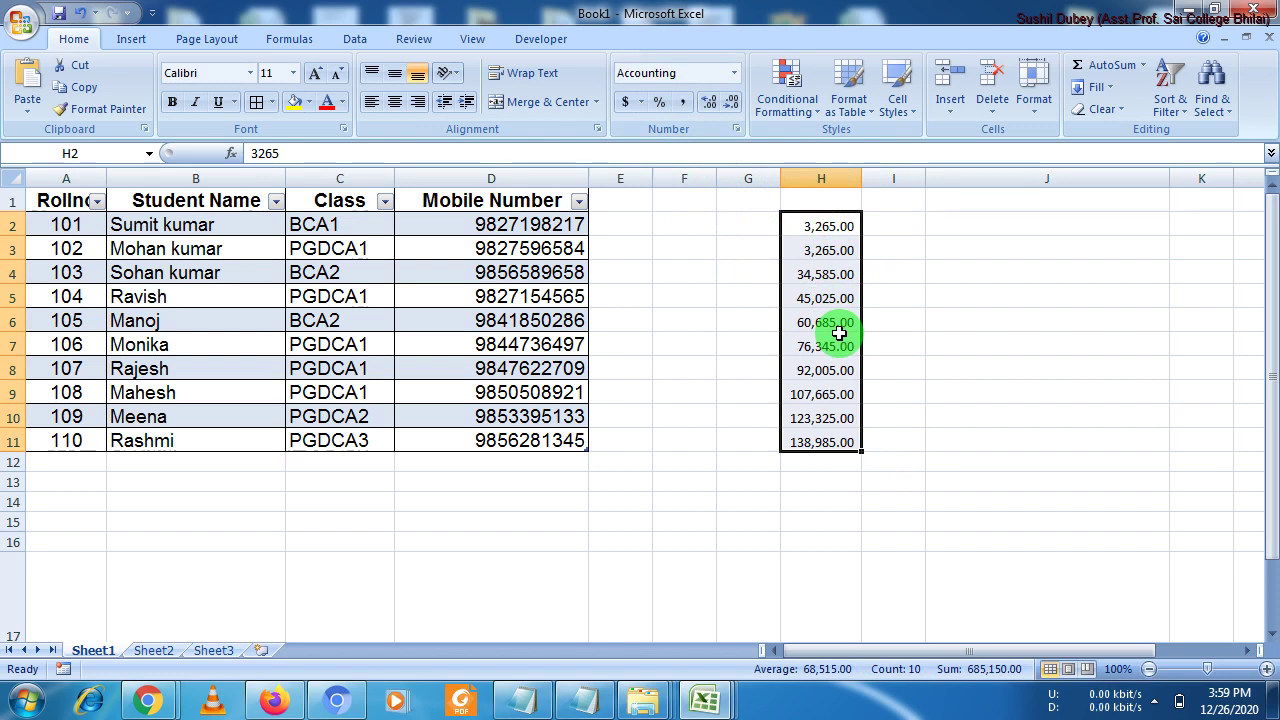
{"action": "key", "text": "ctrl+z"}
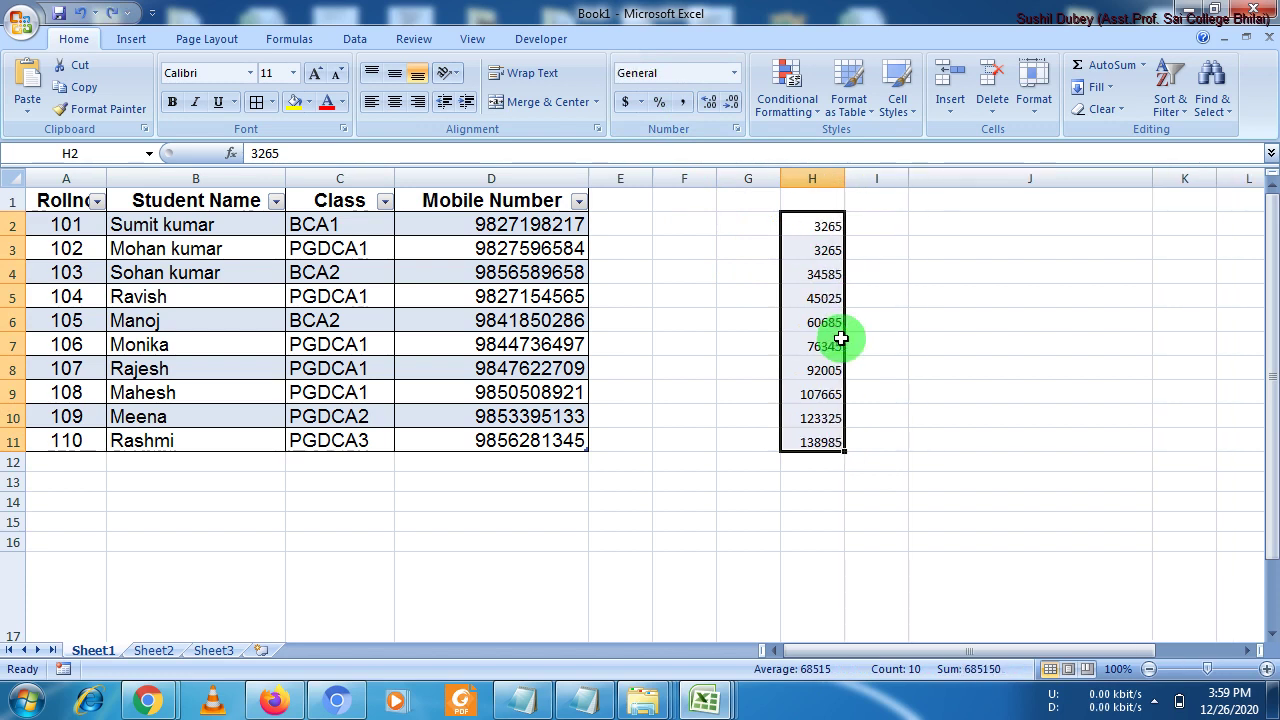
{"action": "left_click", "coordinate": [712, 108]}
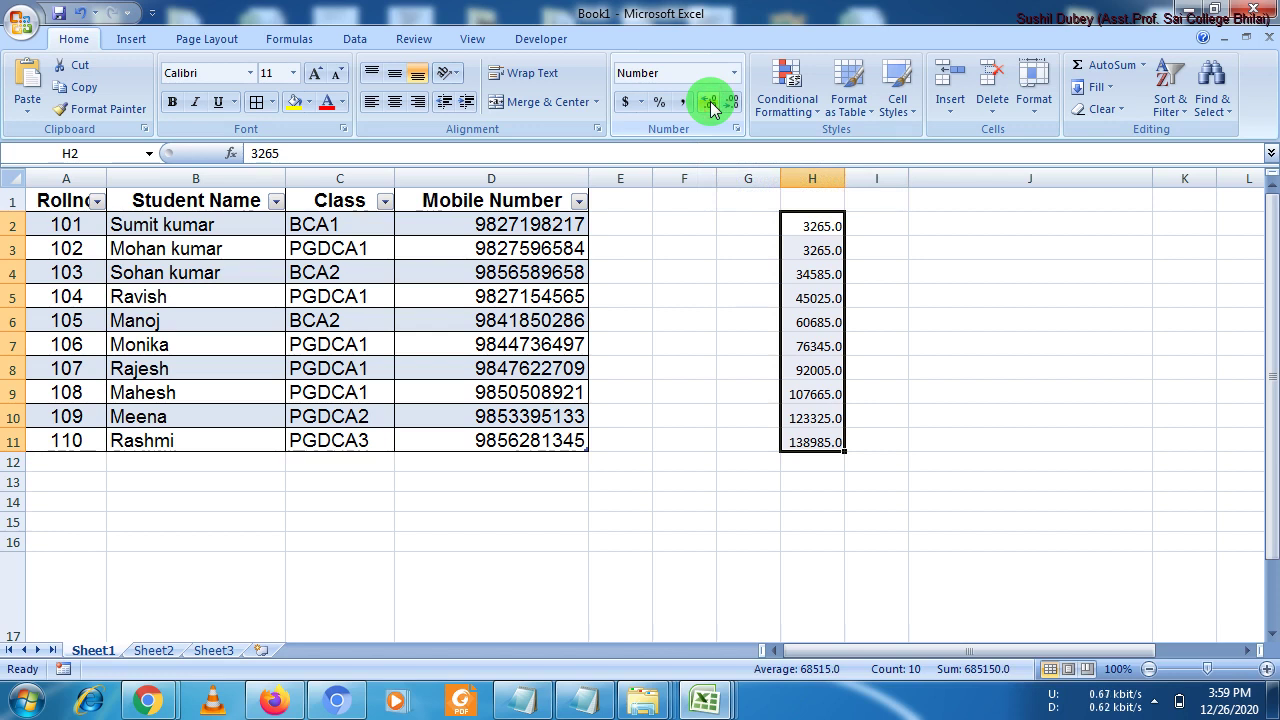
{"action": "left_click", "coordinate": [712, 108]}
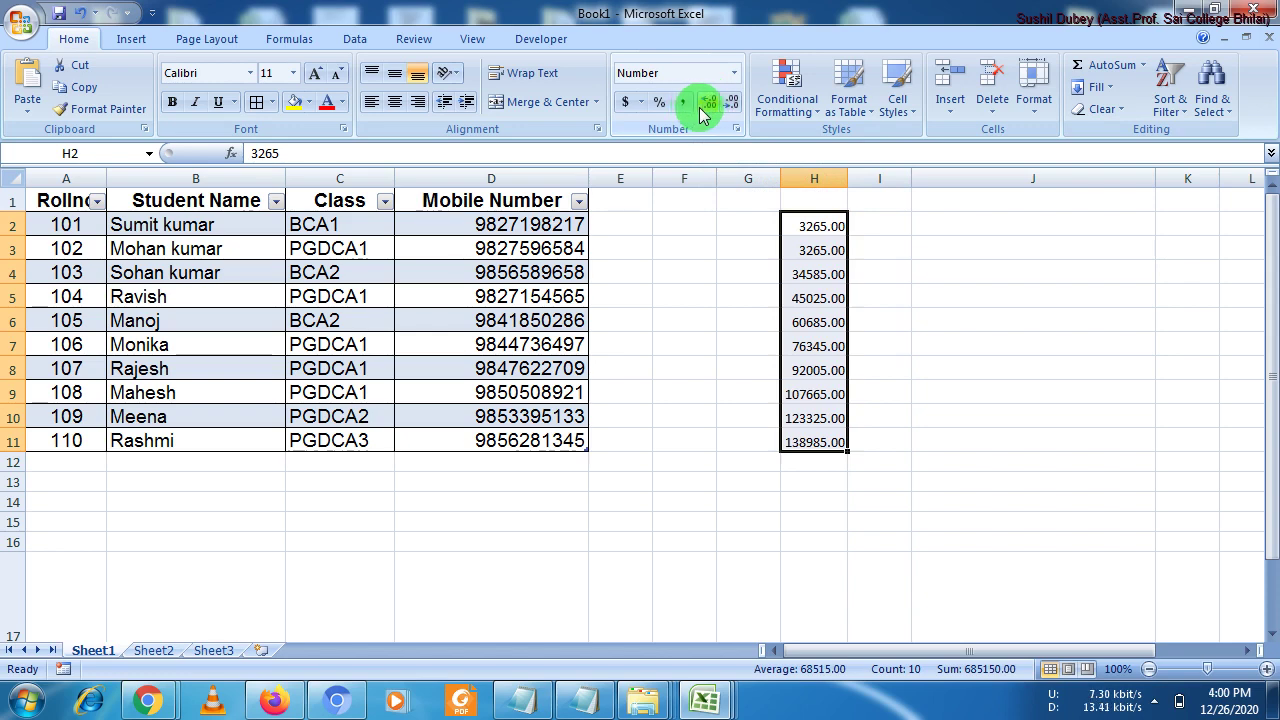
{"action": "left_click", "coordinate": [710, 108]}
{"action": "left_click", "coordinate": [708, 110]}
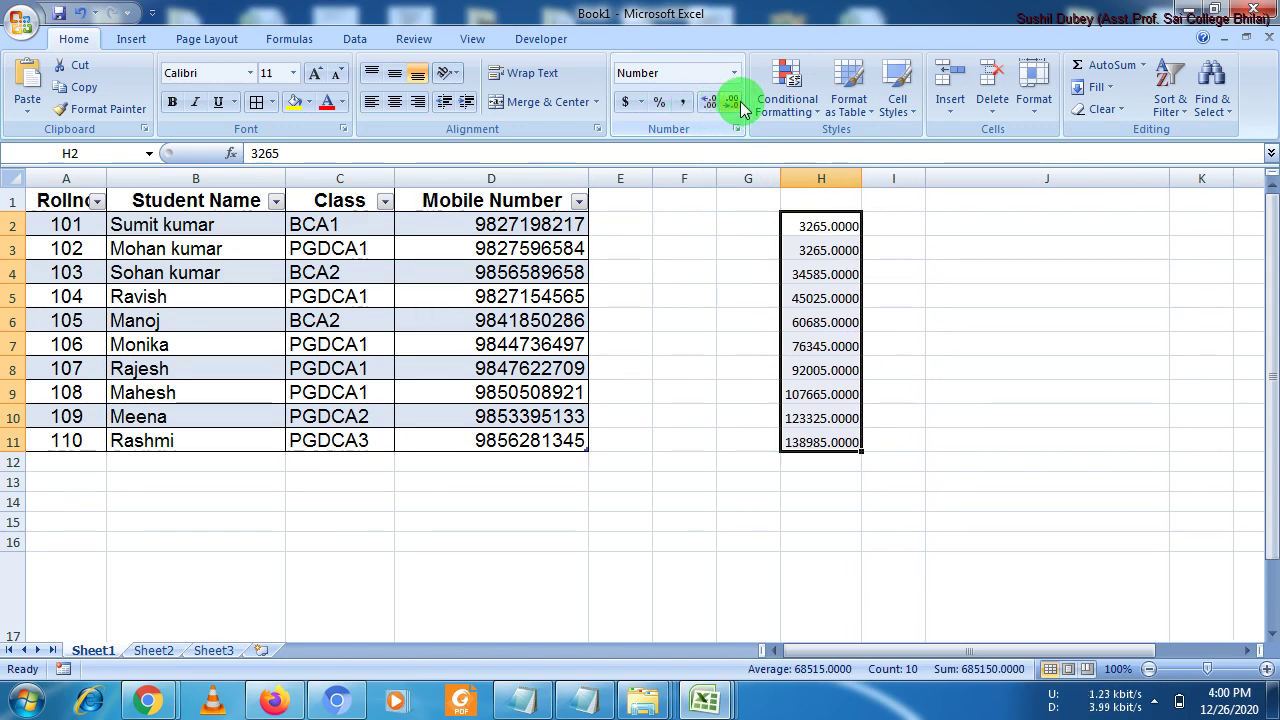
Reduce H2:H11 back to one decimal place and view the number format list.
{"action": "left_click", "coordinate": [735, 107]}
{"action": "left_click", "coordinate": [735, 107]}
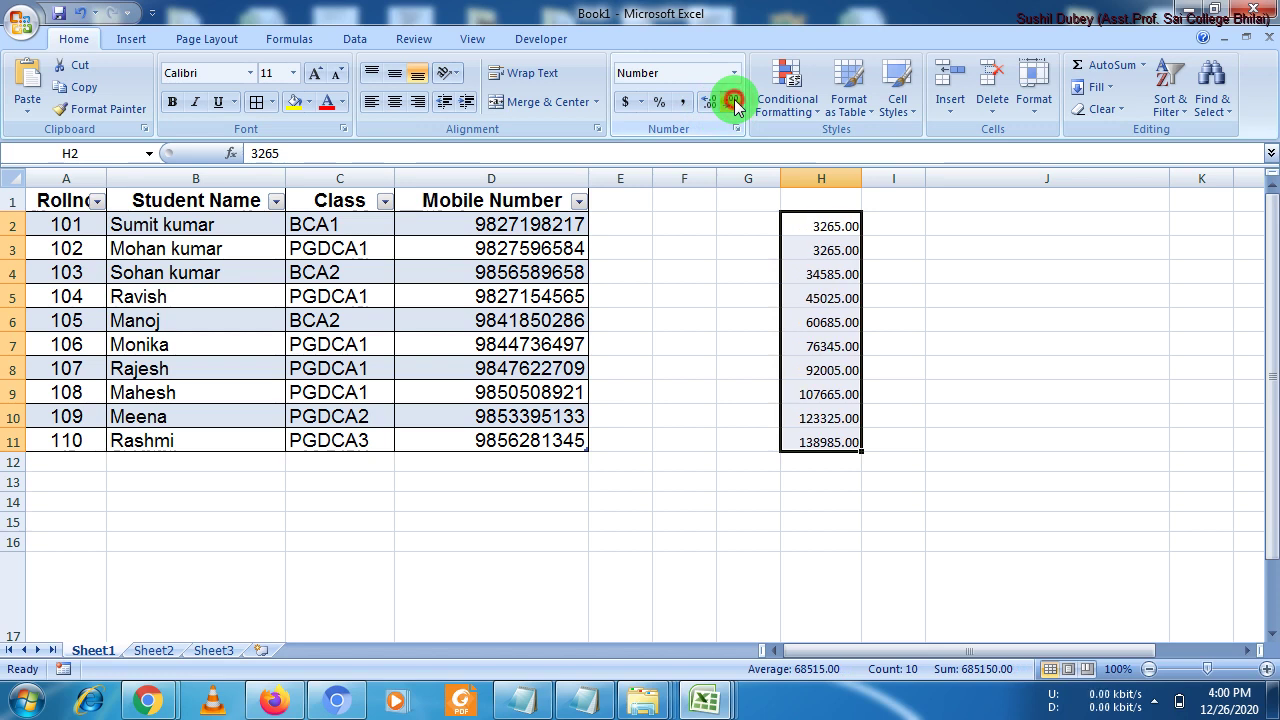
{"action": "left_click", "coordinate": [734, 106]}
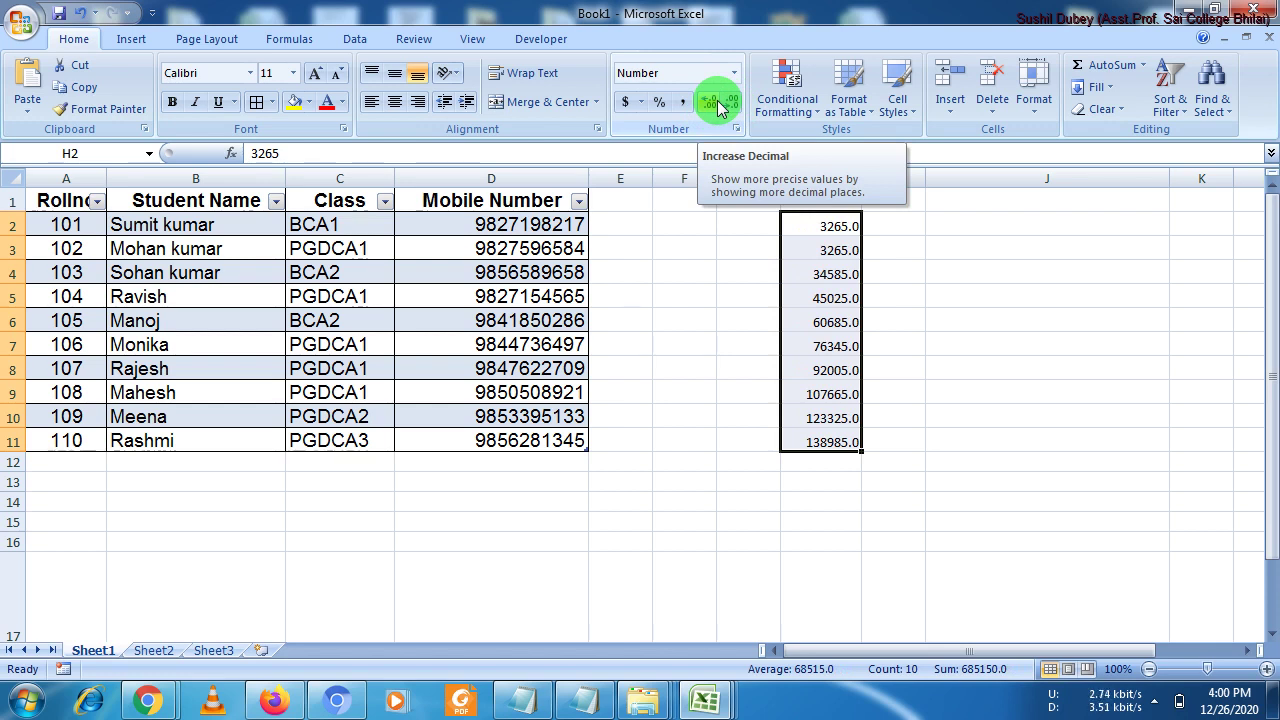
{"action": "left_click", "coordinate": [734, 73]}
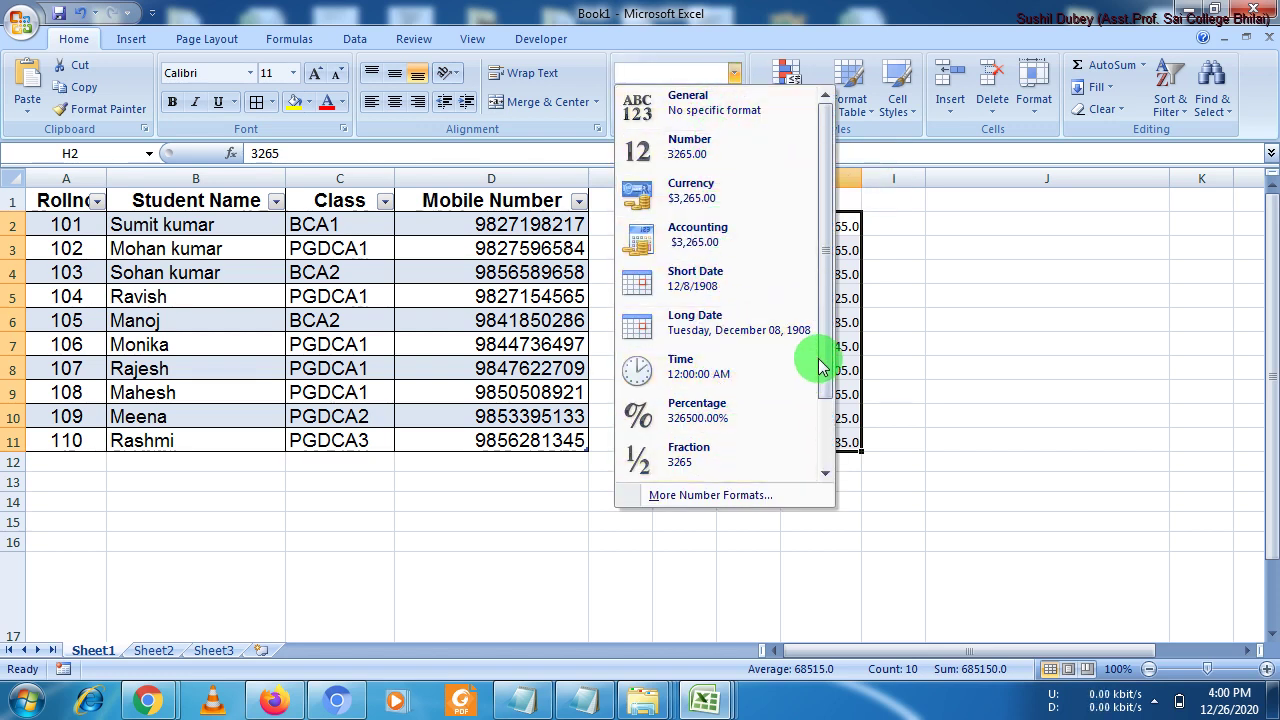
Dismiss the number format and conditional formatting menus, then delete the numbers in H2:H11.
{"action": "left_click_drag", "start_coordinate": [824, 340], "coordinate": [818, 447]}
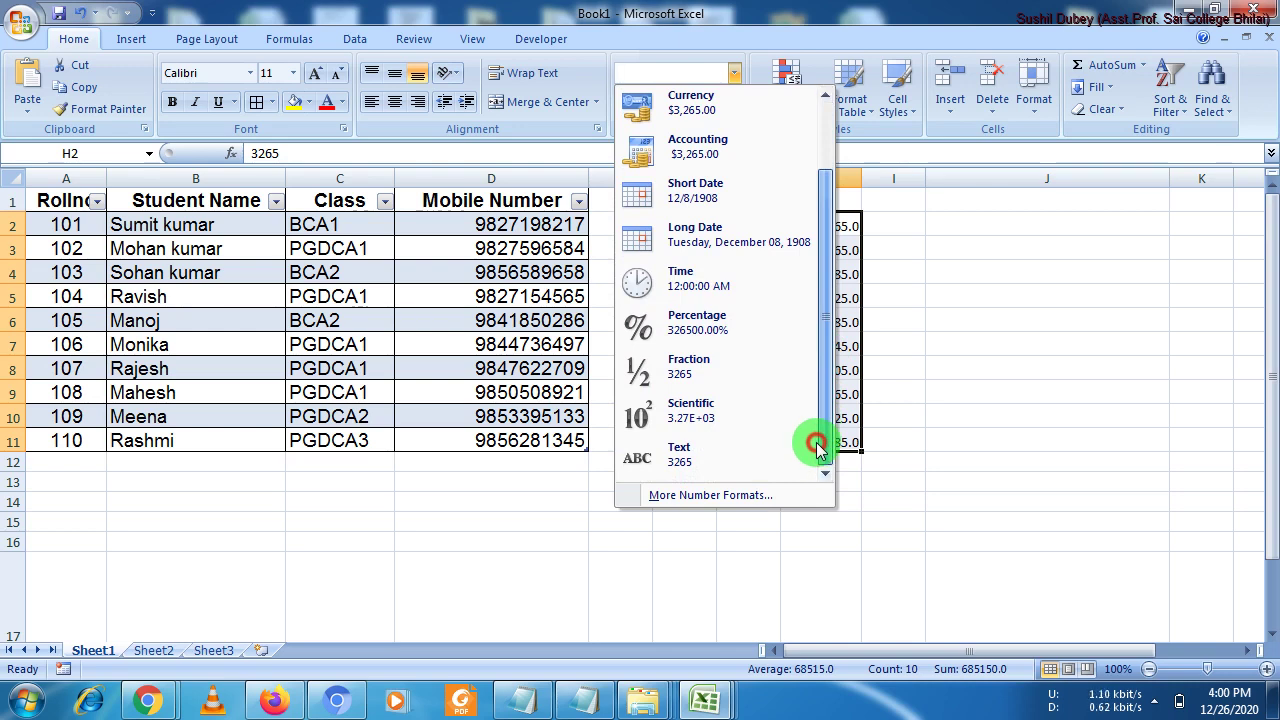
{"action": "left_click_drag", "start_coordinate": [818, 447], "coordinate": [824, 300]}
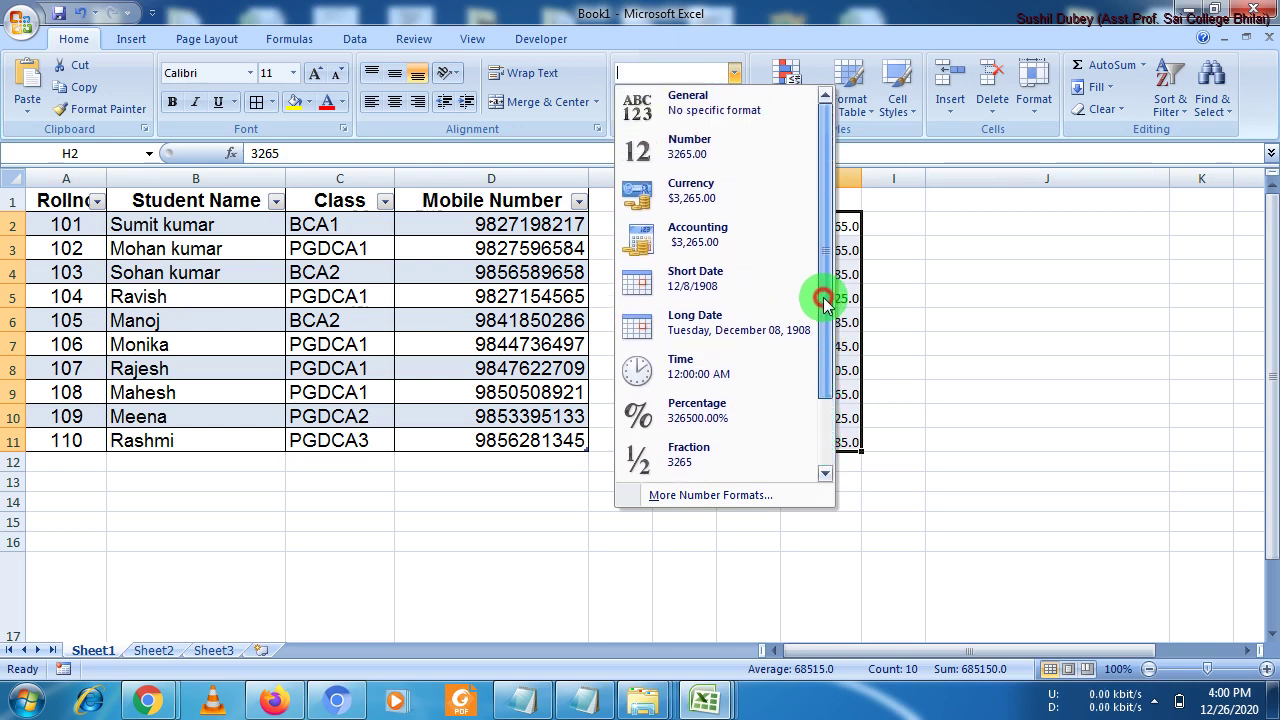
{"action": "left_click", "coordinate": [958, 318]}
{"action": "left_click", "coordinate": [805, 112]}
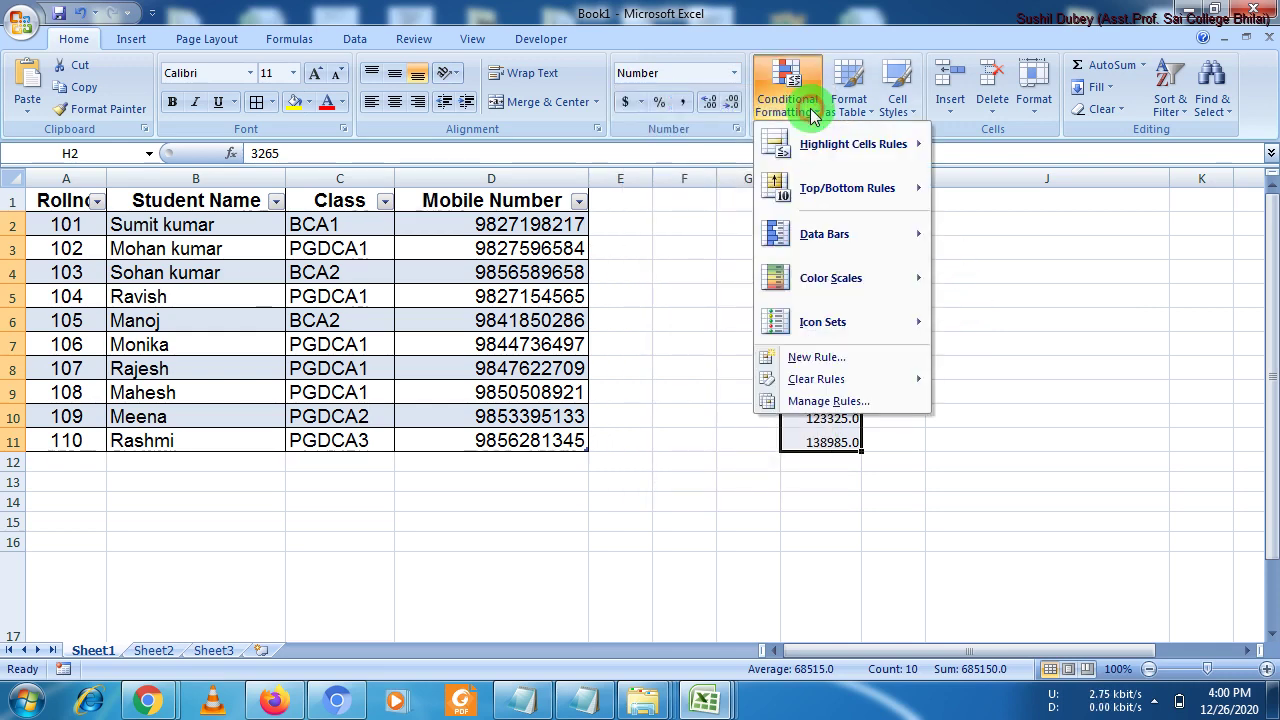
{"action": "left_click", "coordinate": [1007, 215]}
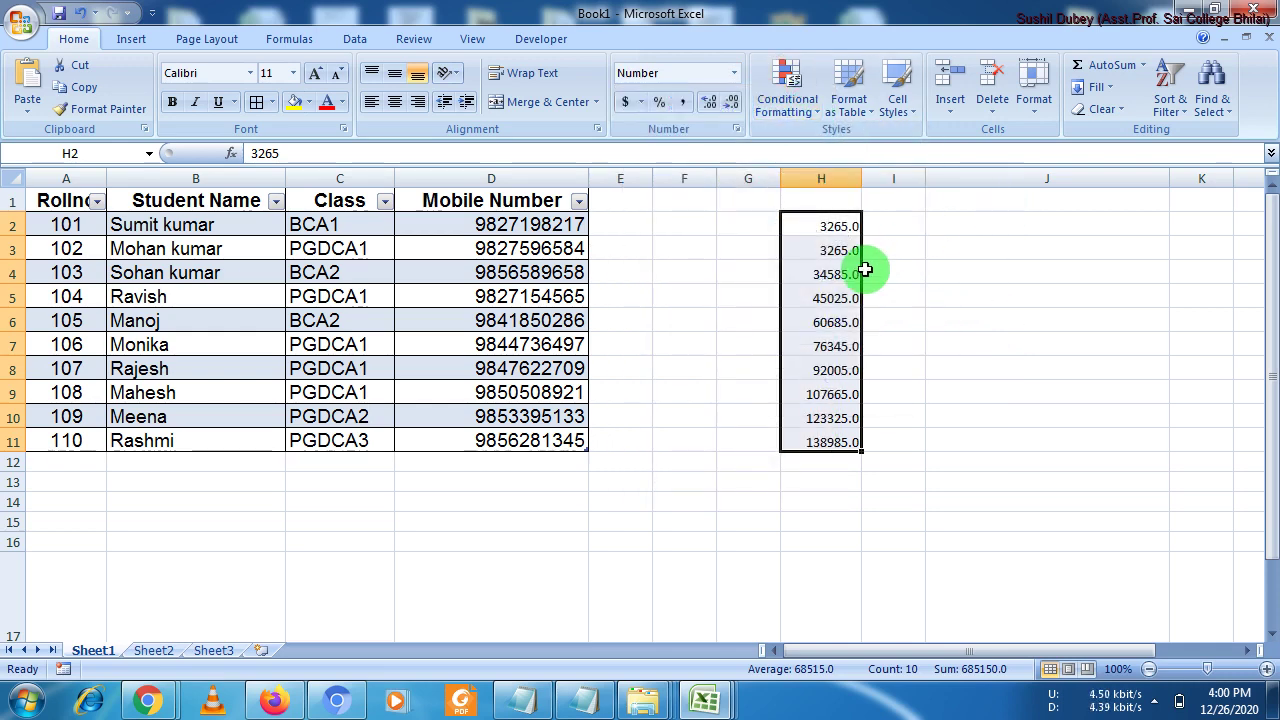
{"action": "mouse_move", "coordinate": [786, 224]}
{"action": "left_mouse_down"}
{"action": "mouse_move", "coordinate": [848, 456]}
{"action": "mouse_move", "coordinate": [845, 442]}
{"action": "left_mouse_up"}
{"action": "key", "text": "Delete"}
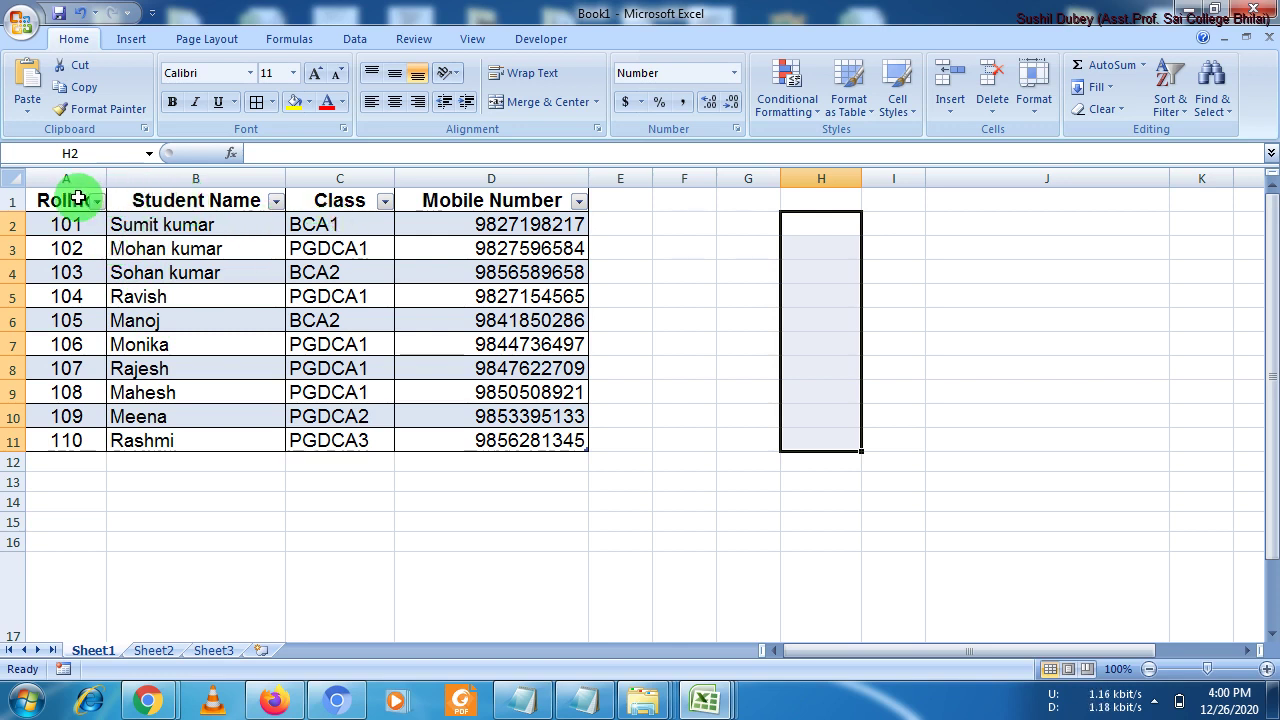
On A1:D11, start a new highlight rule for cell values equal to BCA1.
{"action": "mouse_move", "coordinate": [70, 197]}
{"action": "left_mouse_down"}
{"action": "mouse_move", "coordinate": [385, 285]}
{"action": "mouse_move", "coordinate": [540, 441]}
{"action": "left_mouse_up"}
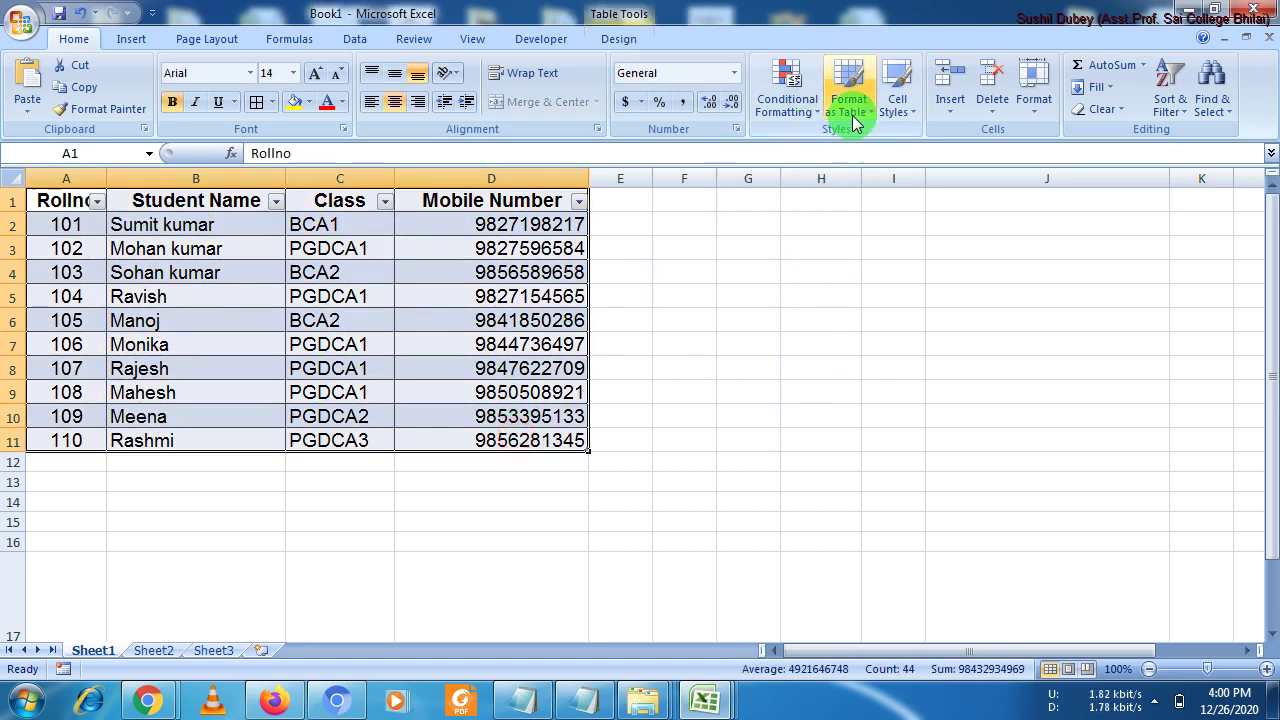
{"action": "left_click", "coordinate": [795, 100]}
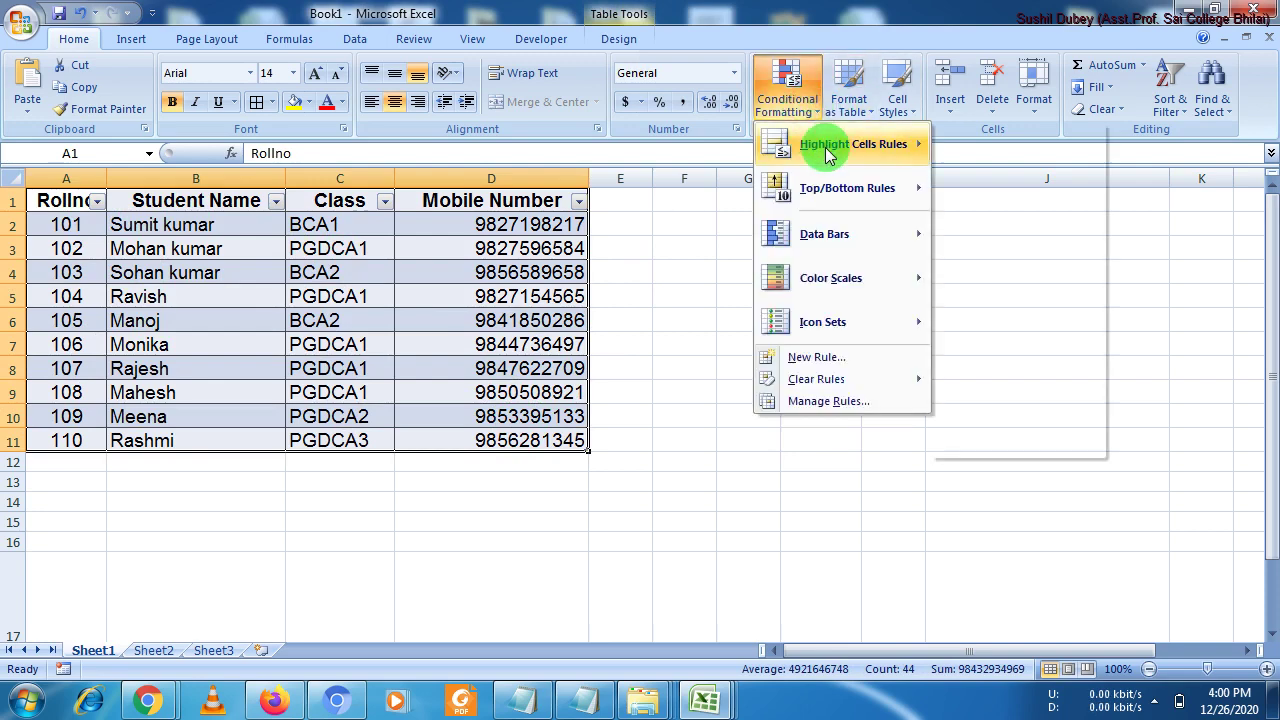
{"action": "mouse_move", "coordinate": [826, 150]}
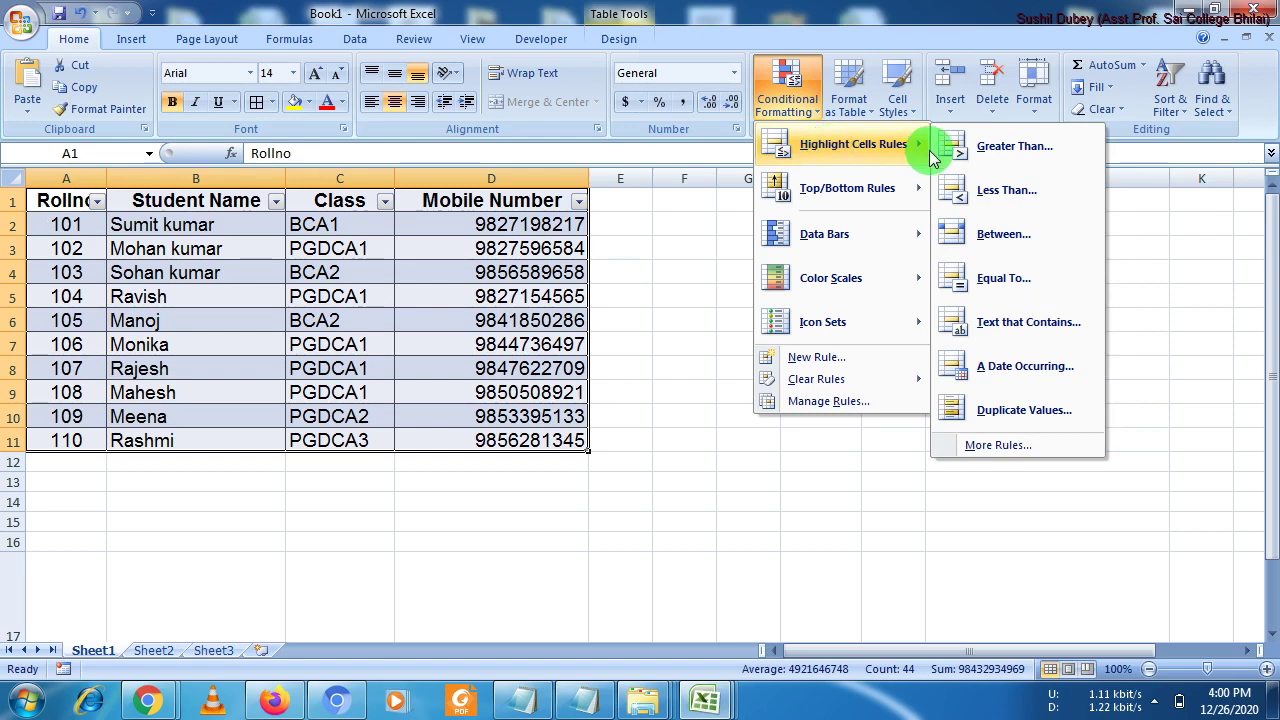
{"action": "left_click", "coordinate": [998, 447]}
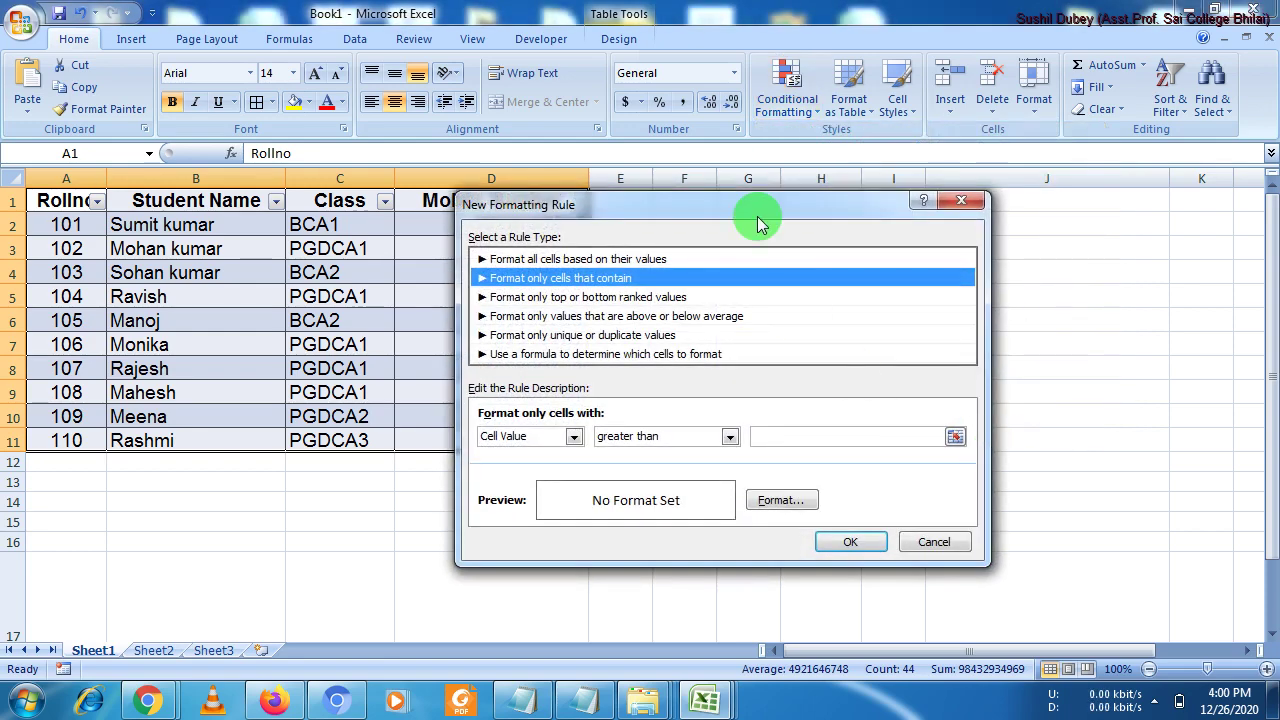
{"action": "left_click_drag", "start_coordinate": [757, 216], "coordinate": [1000, 224]}
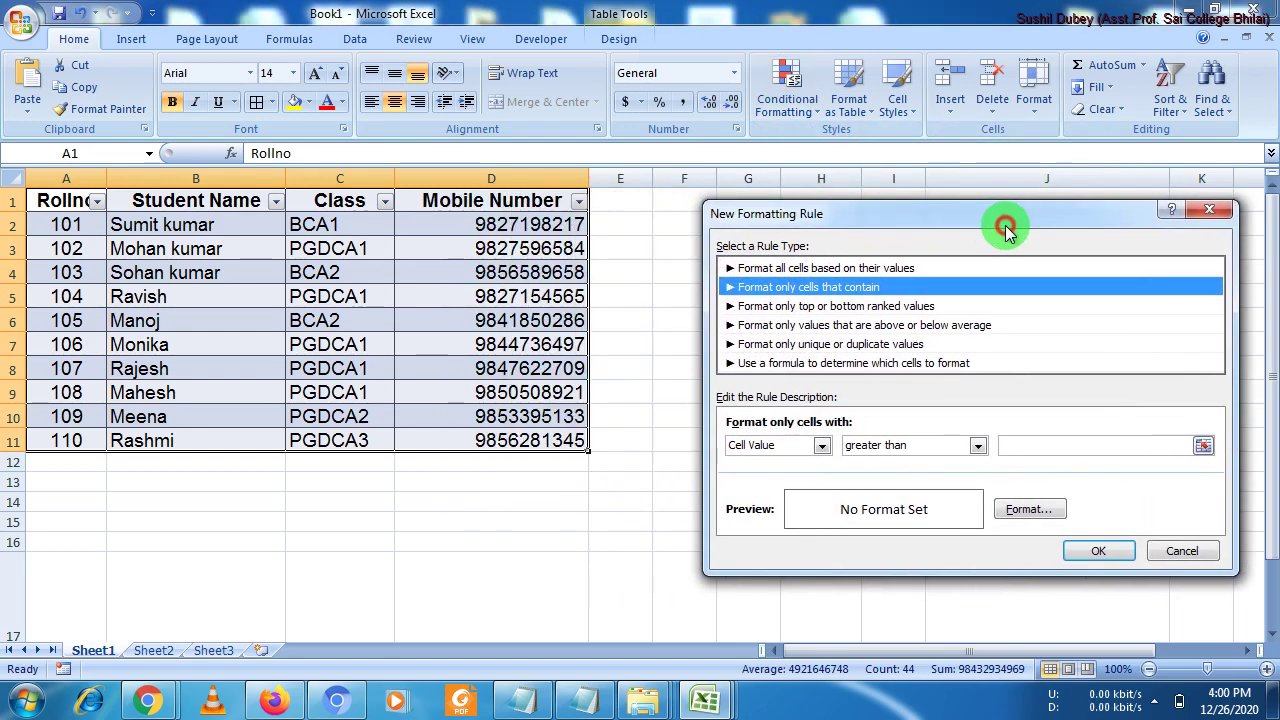
{"action": "left_click", "coordinate": [905, 445]}
{"action": "left_click", "coordinate": [870, 491]}
{"action": "left_click", "coordinate": [1014, 449]}
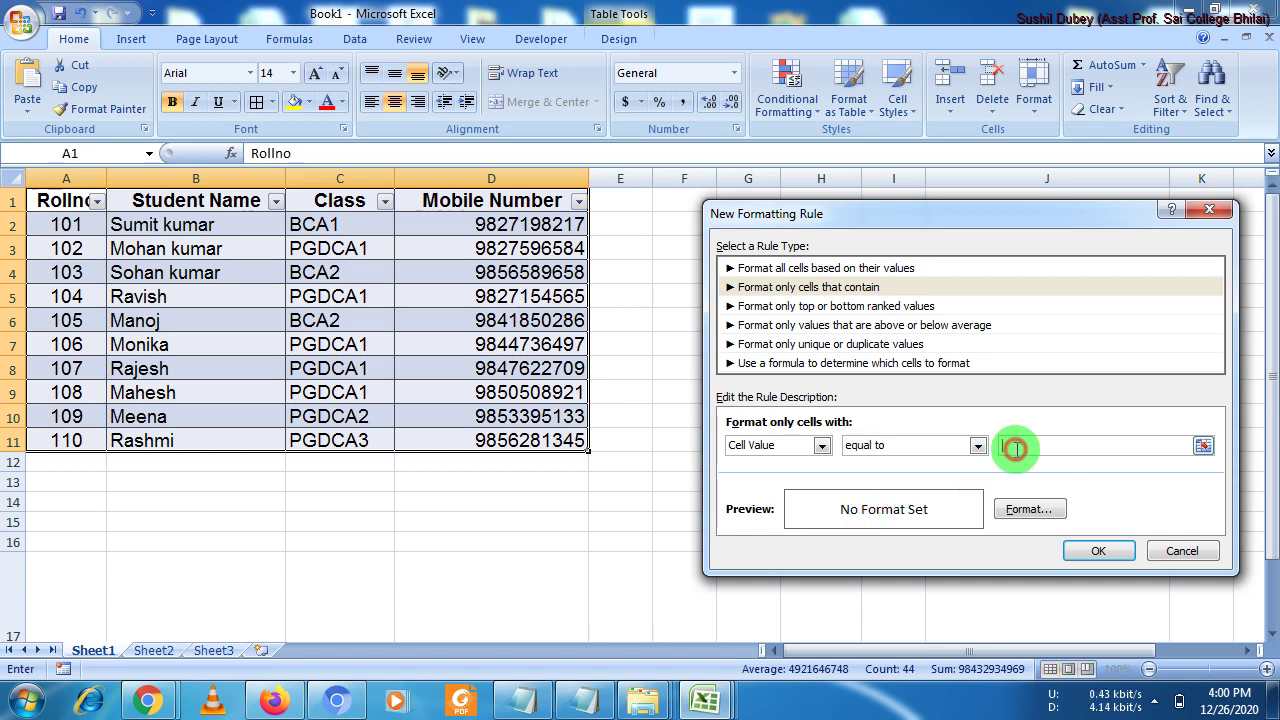
{"action": "type", "text": "BCA"}
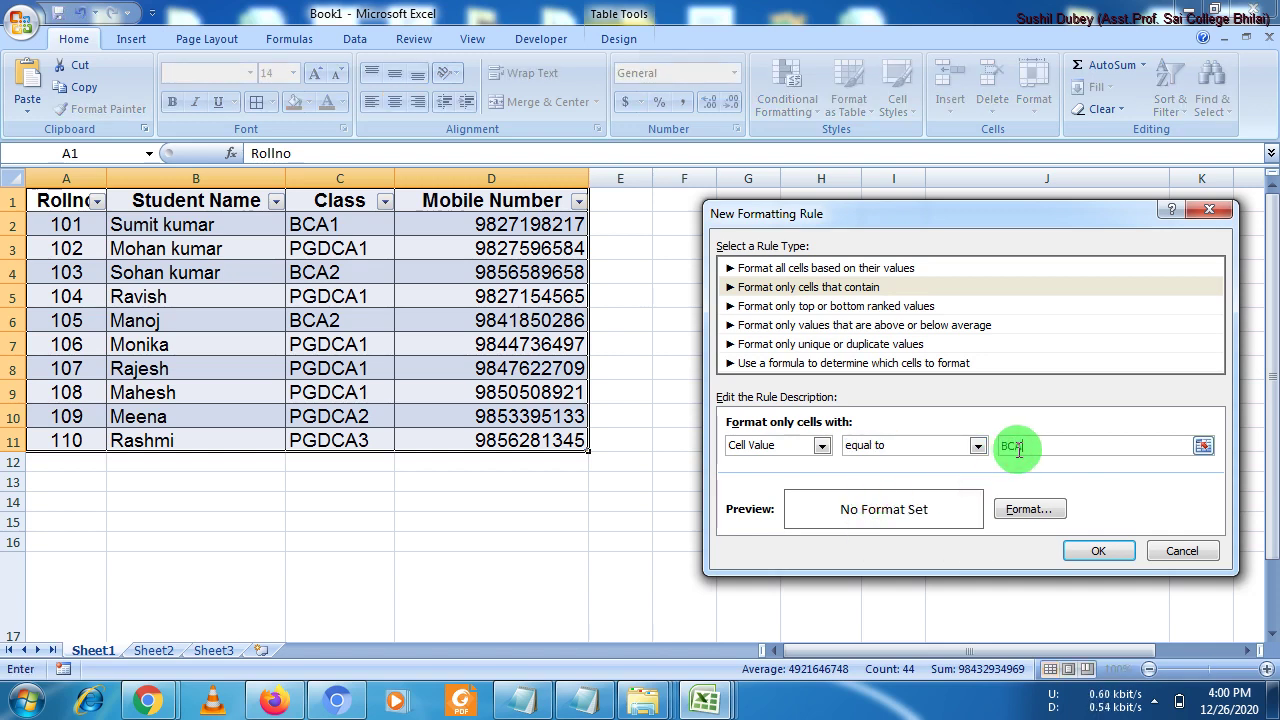
{"action": "type", "text": "1"}
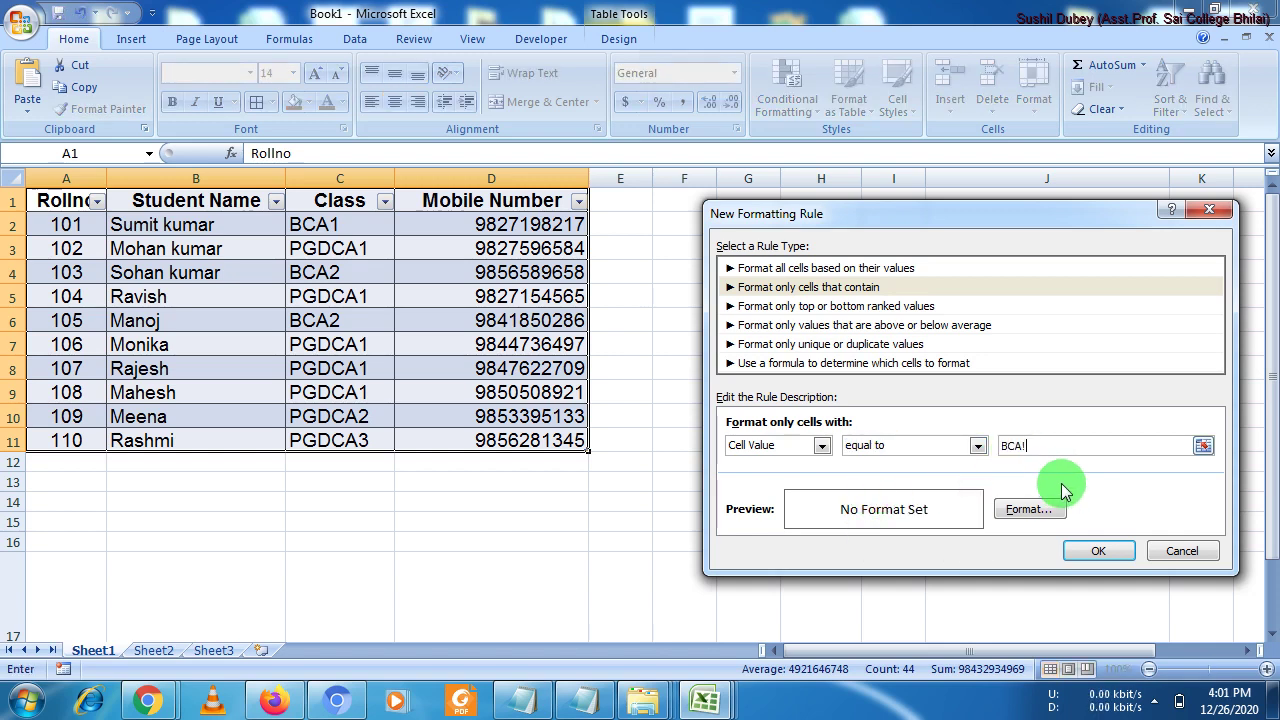
Give the BCA1 rule a red fill and apply it.
{"action": "left_click", "coordinate": [1026, 509]}
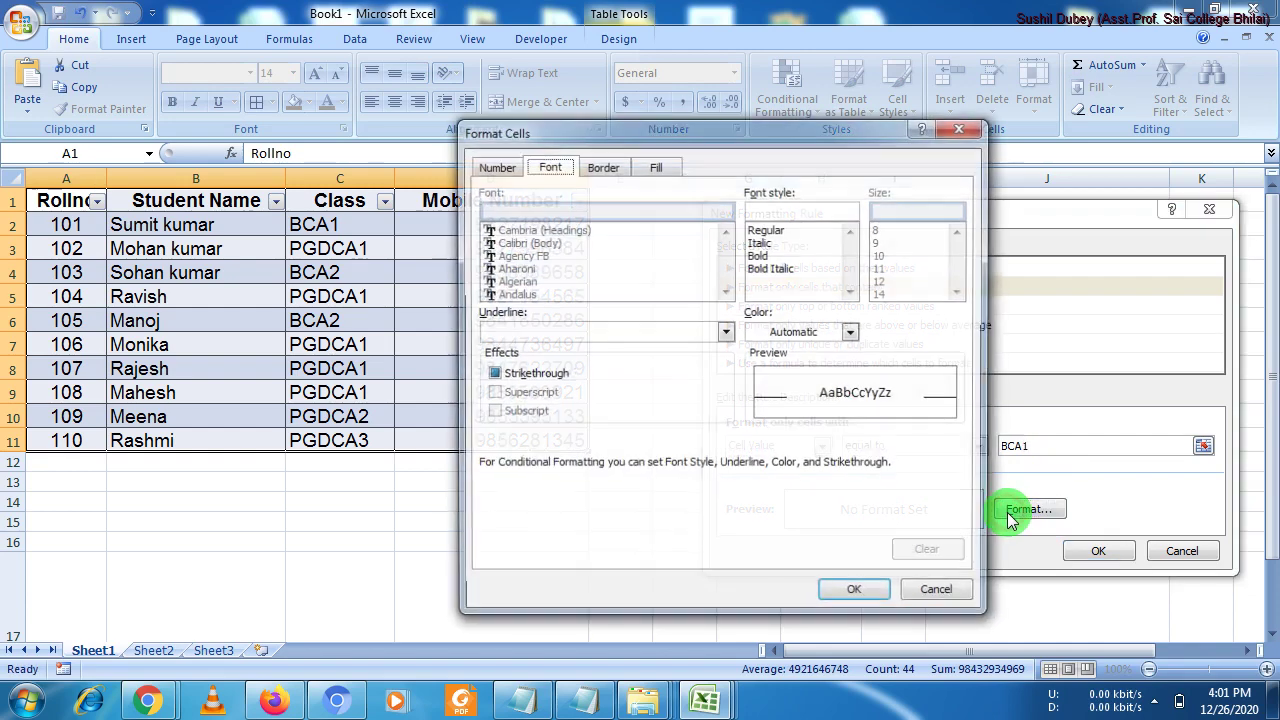
{"action": "left_click", "coordinate": [656, 166]}
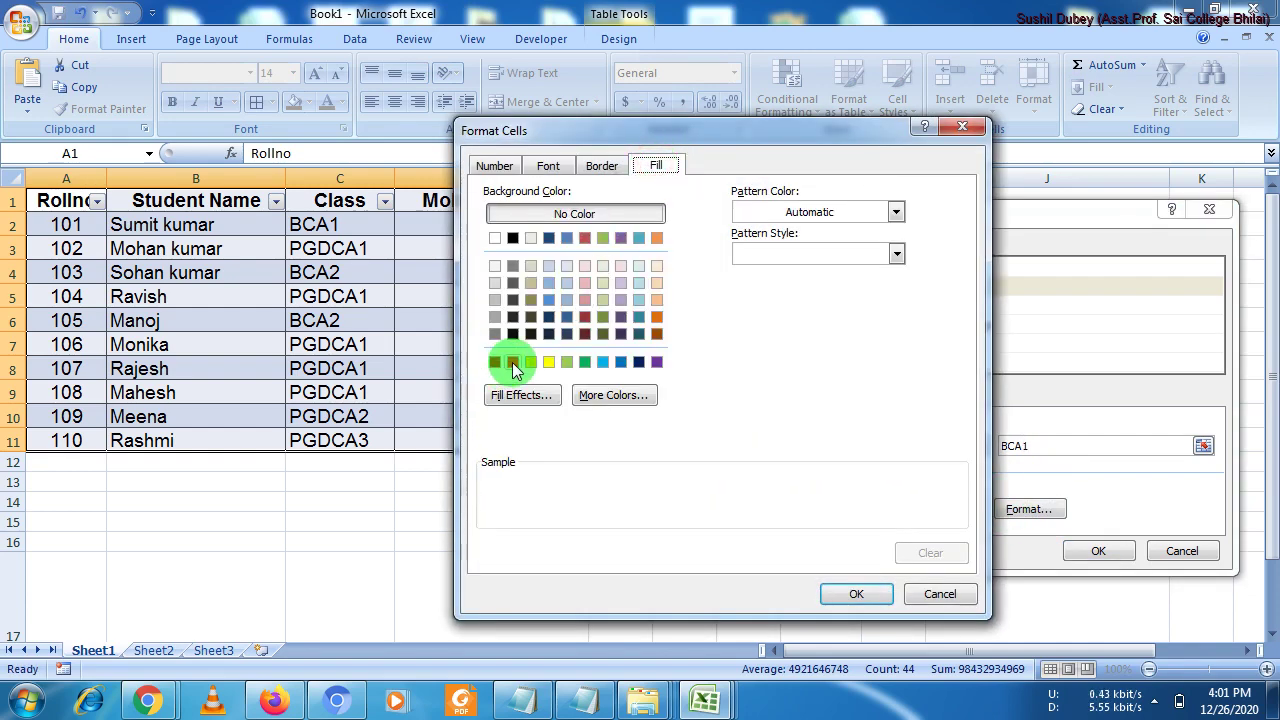
{"action": "left_click", "coordinate": [512, 361]}
{"action": "left_click", "coordinate": [829, 594]}
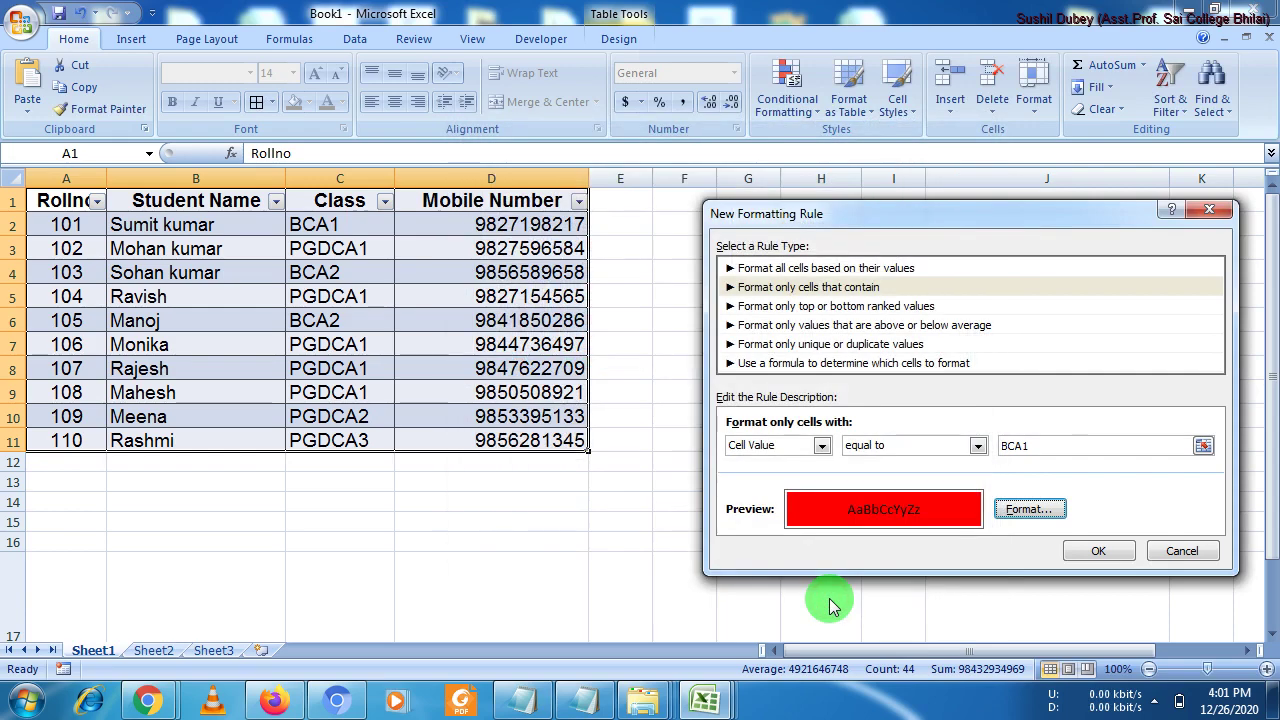
{"action": "left_click", "coordinate": [1070, 556]}
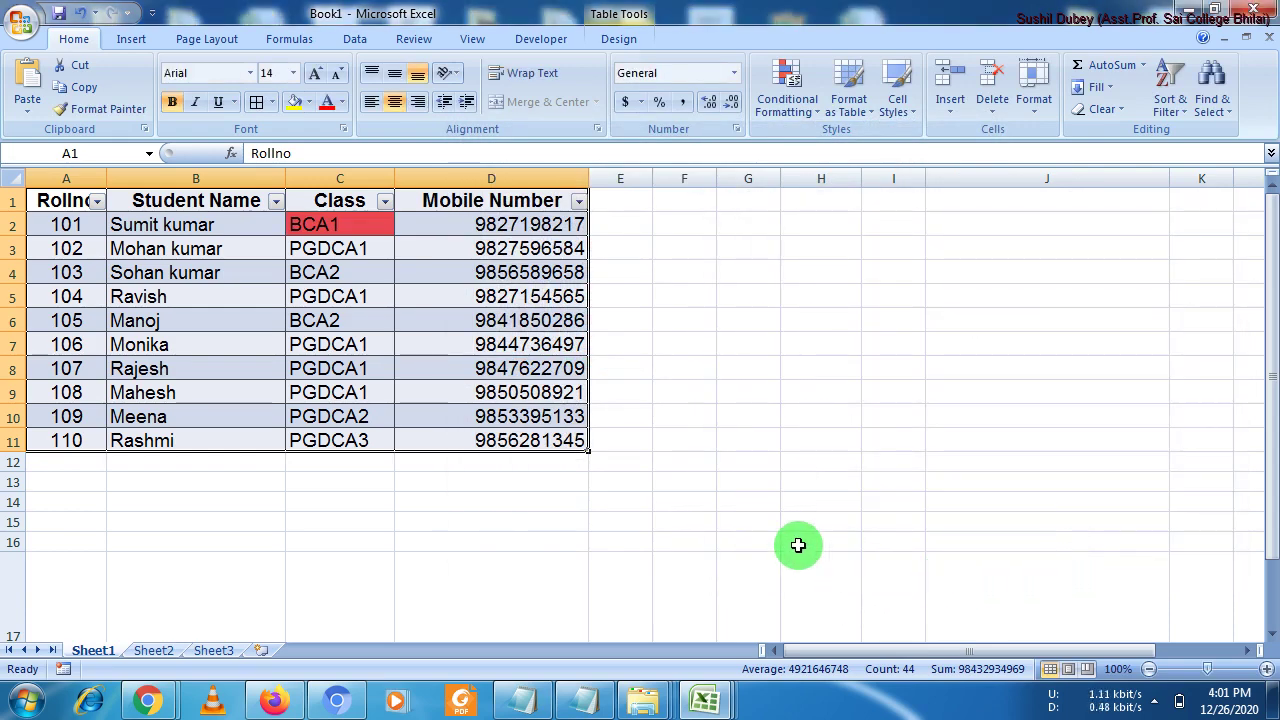
Change the class in C6 from BCA2 to BCA1.
{"action": "left_click", "coordinate": [355, 316]}
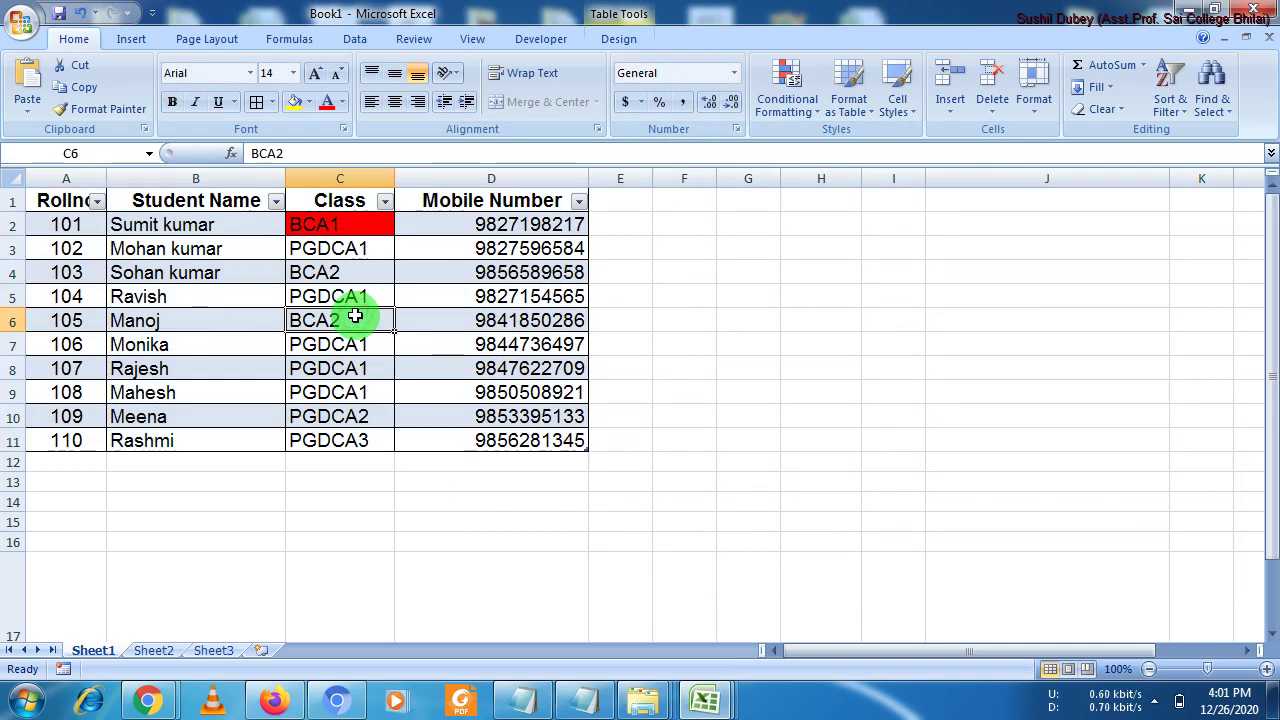
{"action": "double_click", "coordinate": [355, 316]}
{"action": "key", "text": "BackSpace"}
{"action": "type", "text": "1"}
{"action": "key", "text": "Return"}
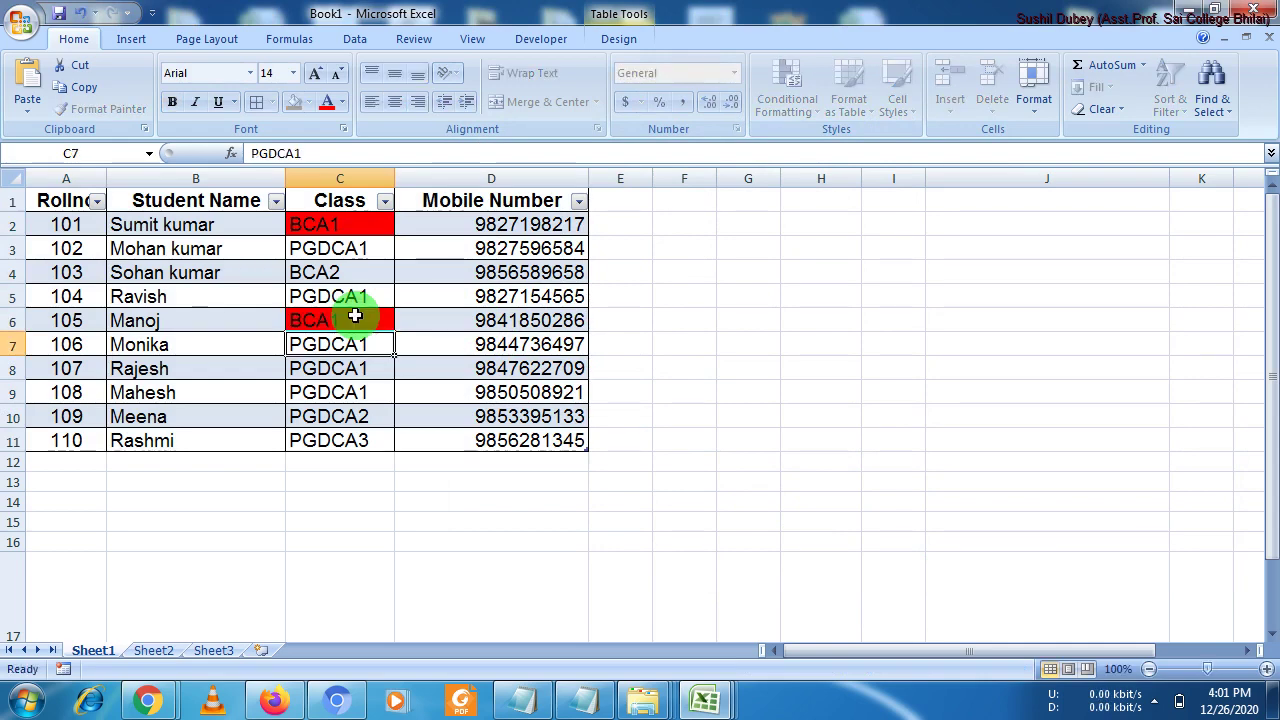